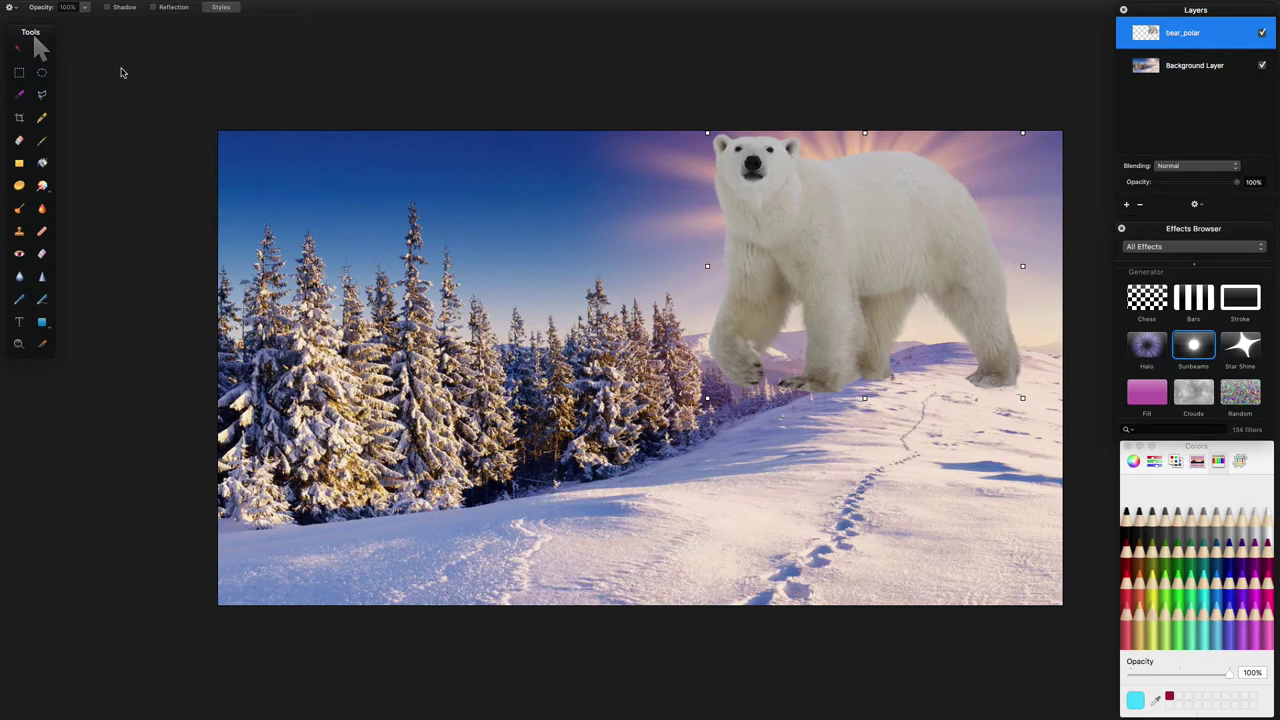
Move the polar bear to the middle of the winter landscape so it stands on the snow.
left_click(540, 404)
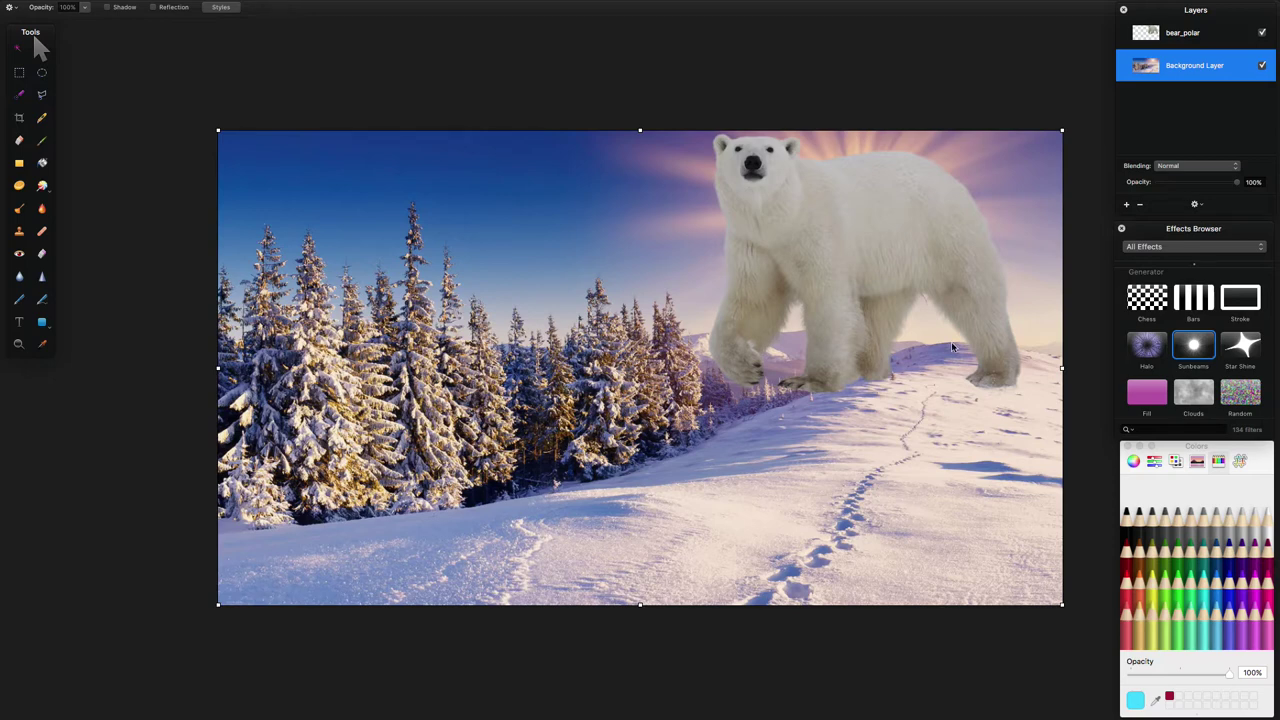
left_click_drag(852, 261, 609, 341)
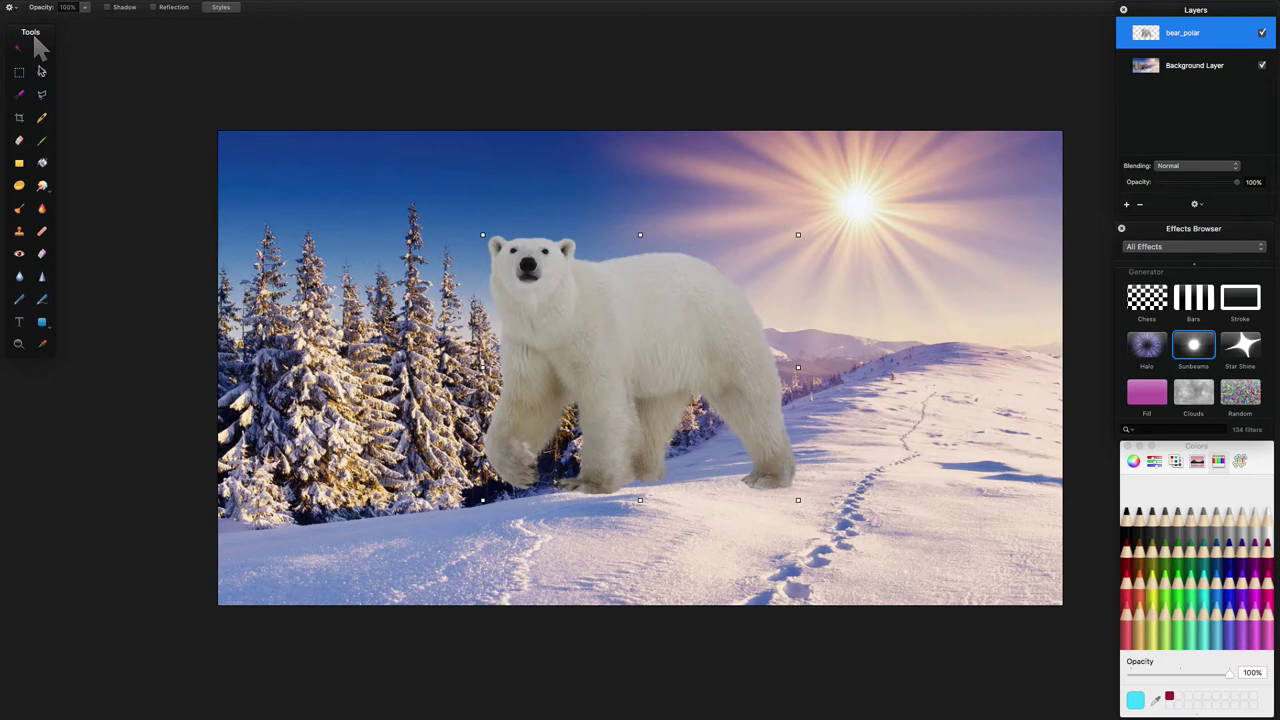
left_click(42, 95)
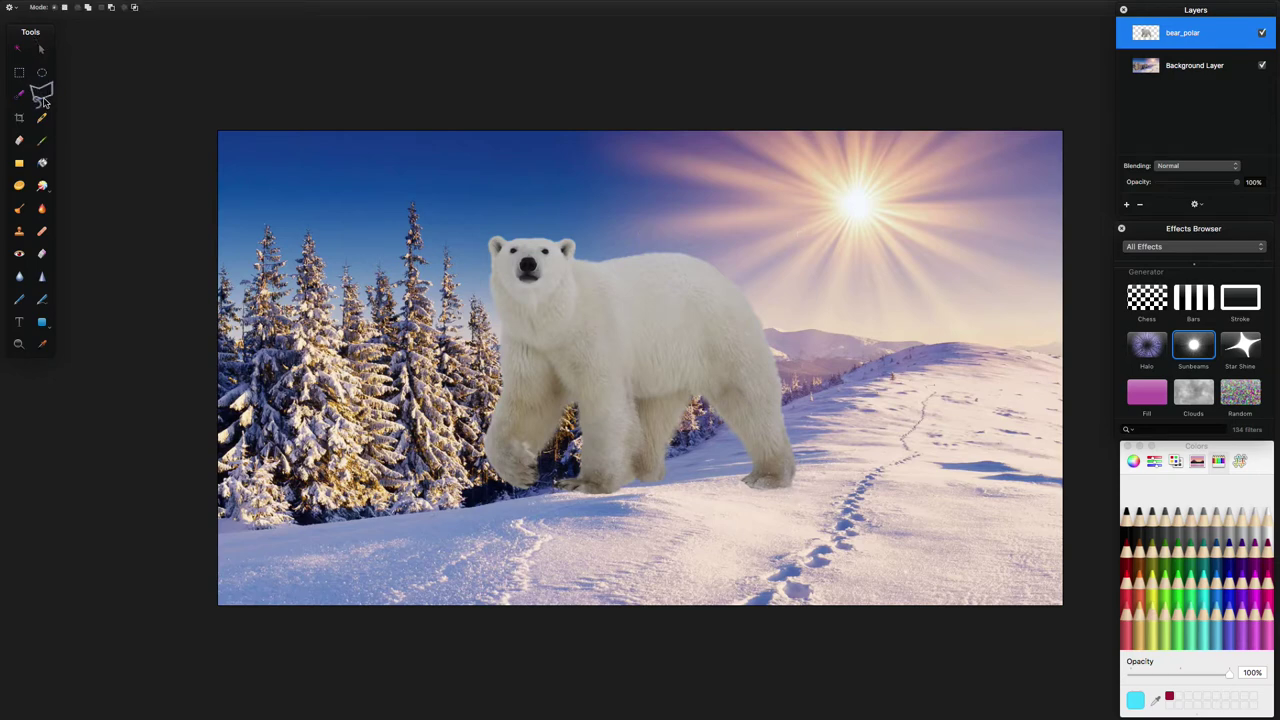
left_click(46, 98)
left_click(42, 51)
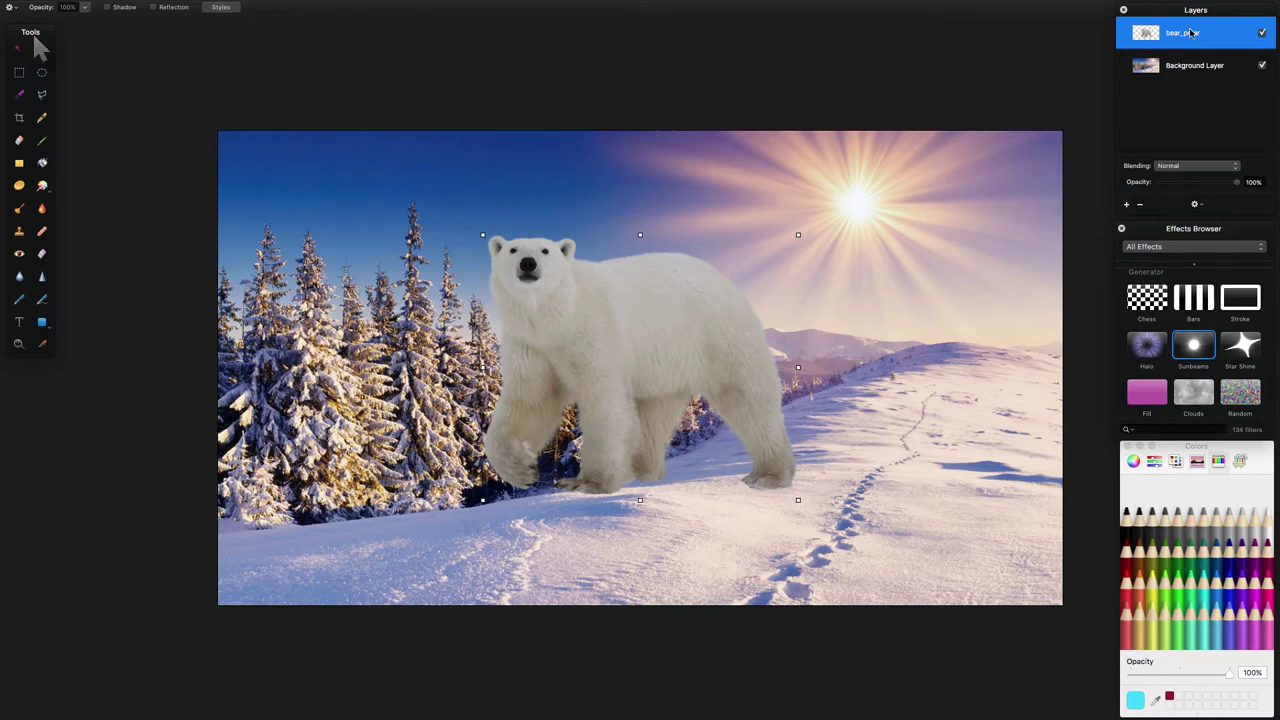
Hide the bear_polar layer and create a new empty layer above it.
mouse_move(1176, 13)
left_mouse_down()
mouse_move(1092, 27)
mouse_move(1171, 11)
left_mouse_up()
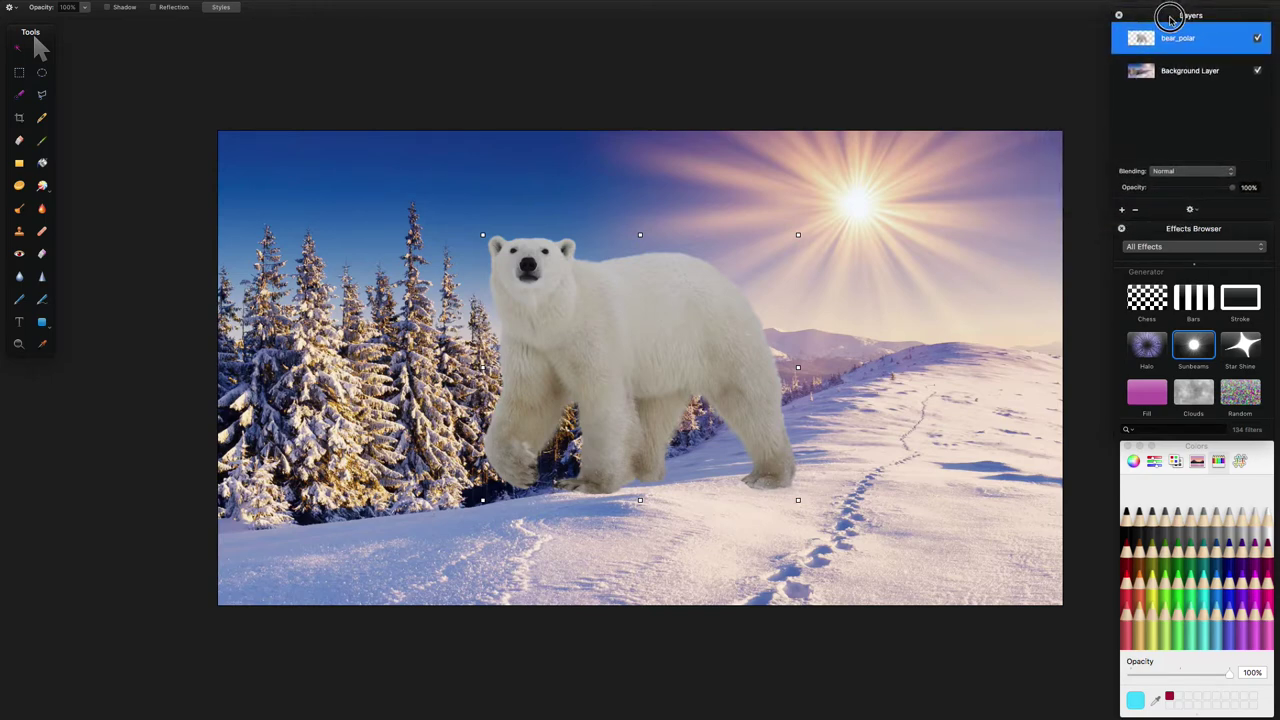
left_click(1258, 38)
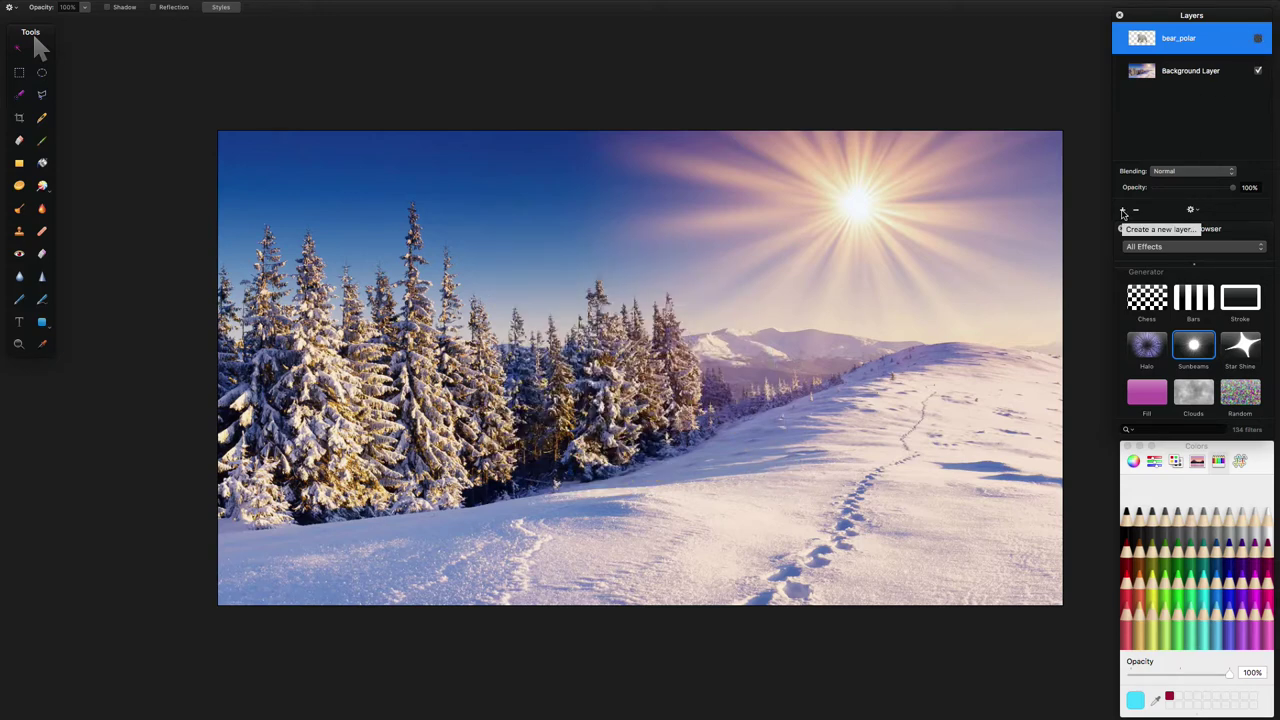
left_click(1123, 211)
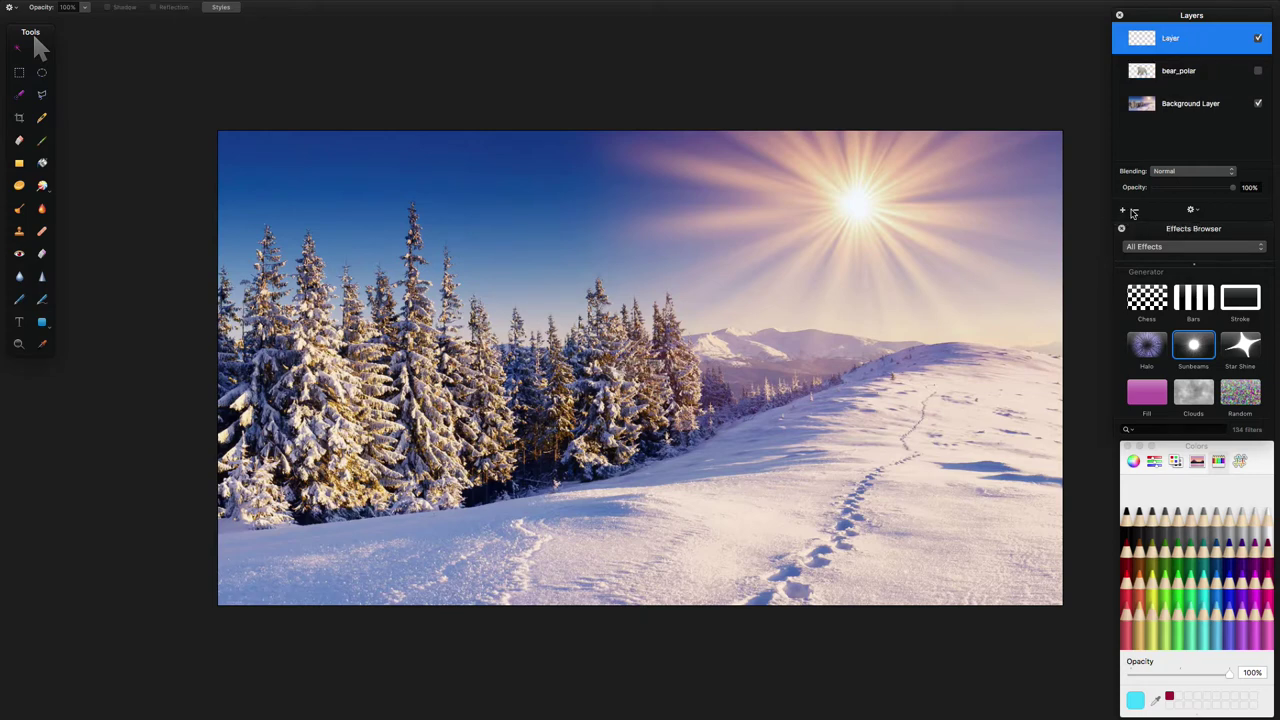
Hide the Layers palette and bring it back.
left_click(239, 7)
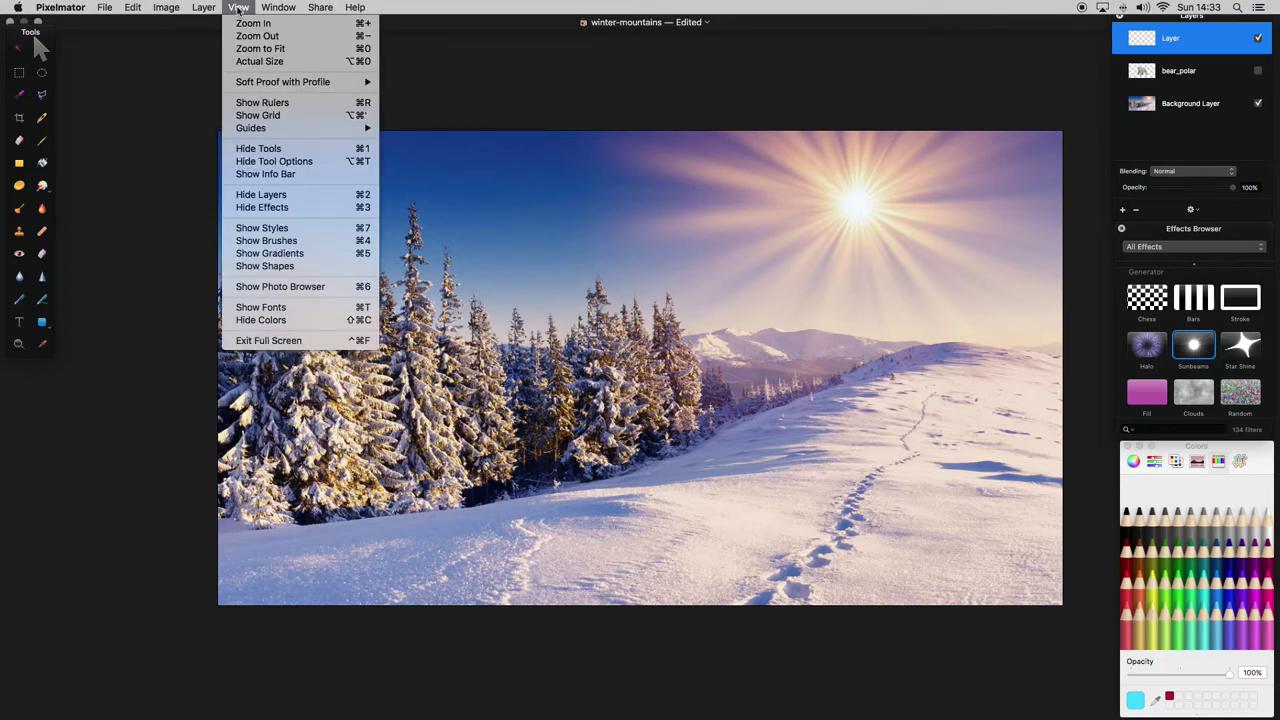
left_click(299, 195)
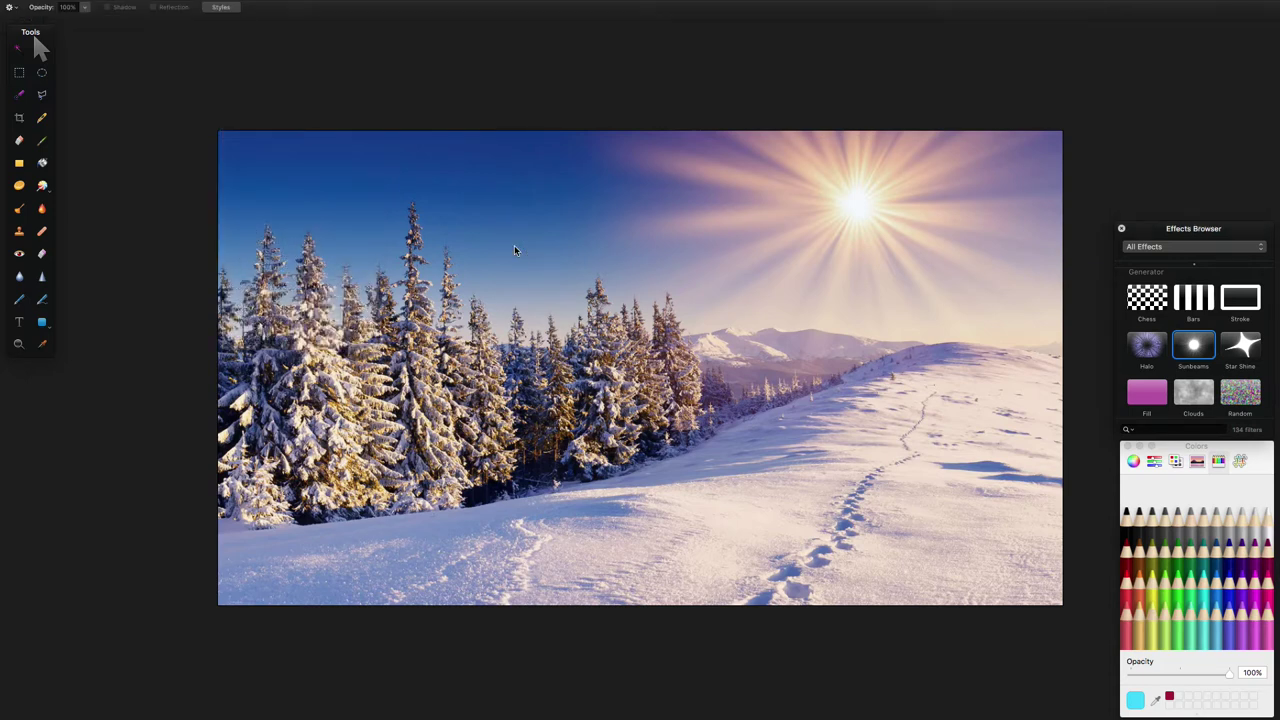
key("super+alt+l")
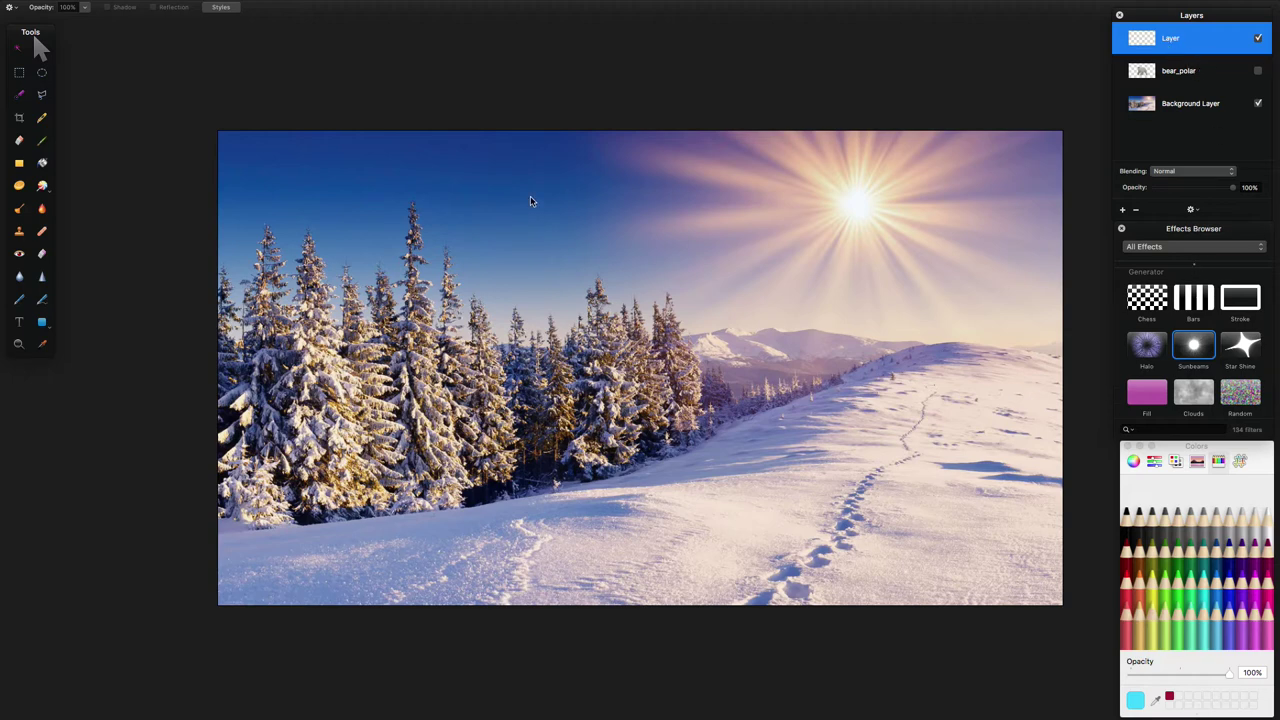
Activate the Gradient tool, then show the Styles and Gradients palettes and shift both slightly downward.
key("u")
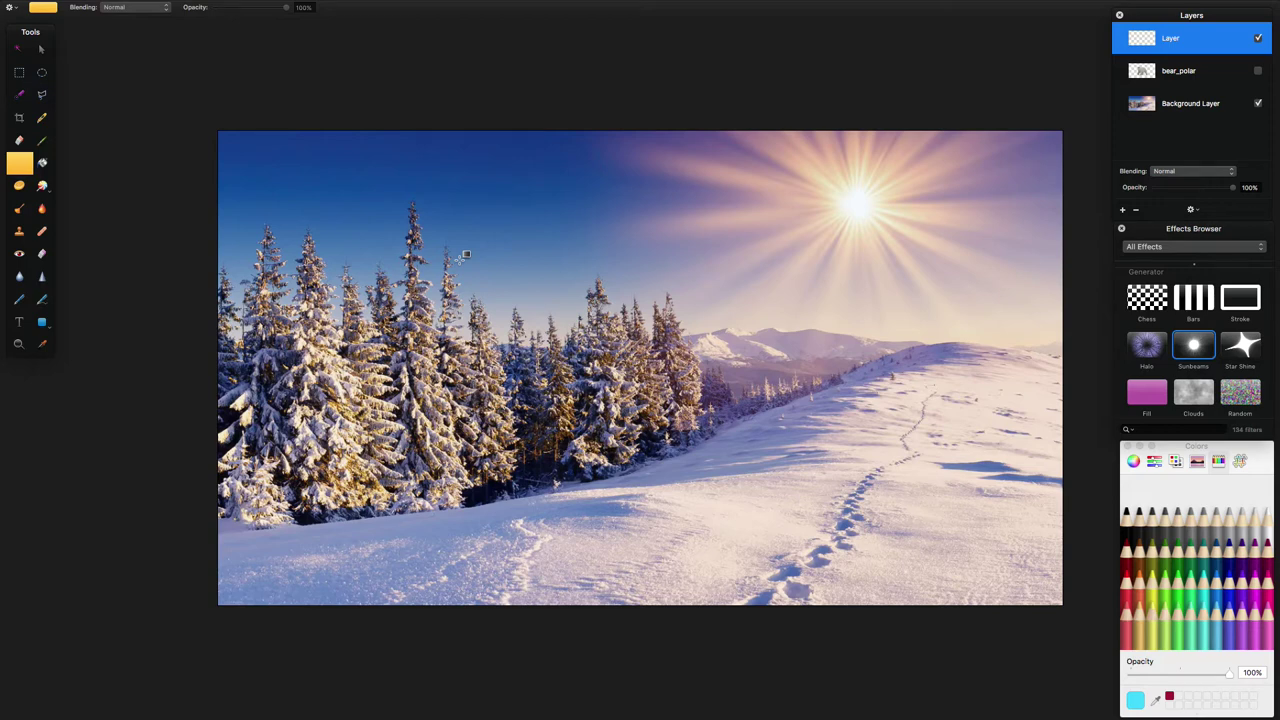
key("alt+super+y")
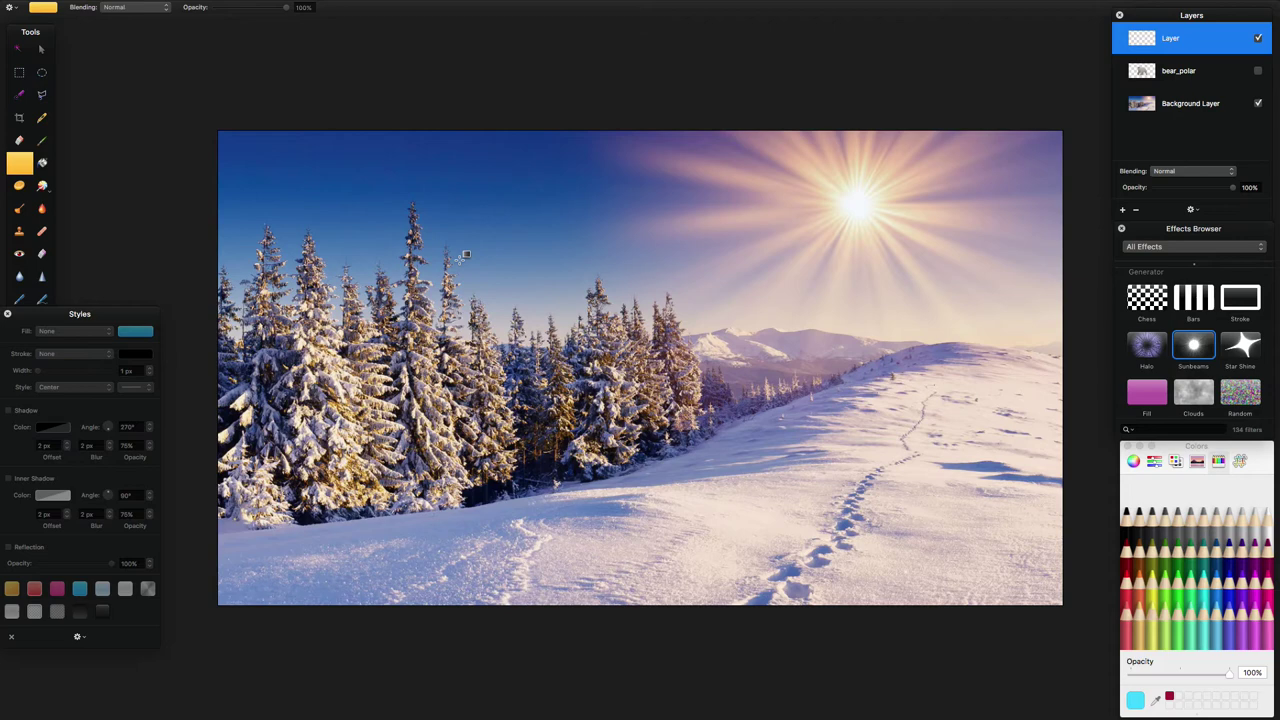
left_click_drag(100, 324, 101, 351)
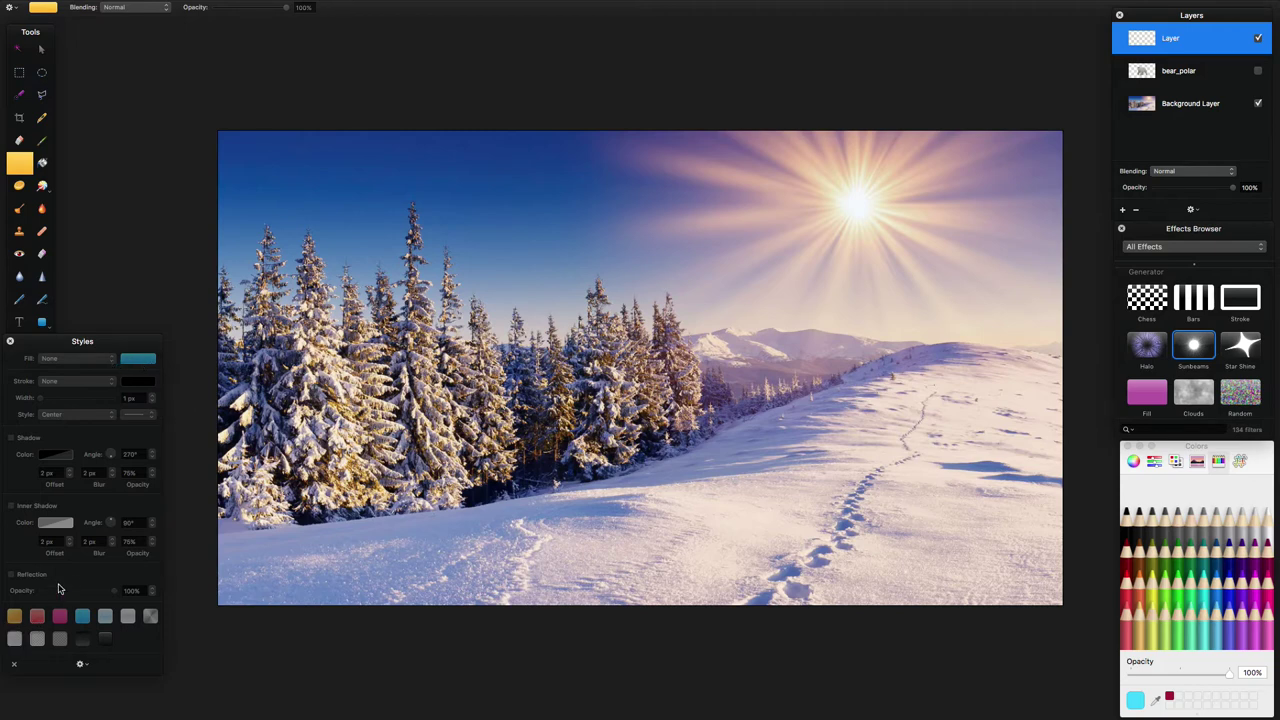
key("super+alt+g")
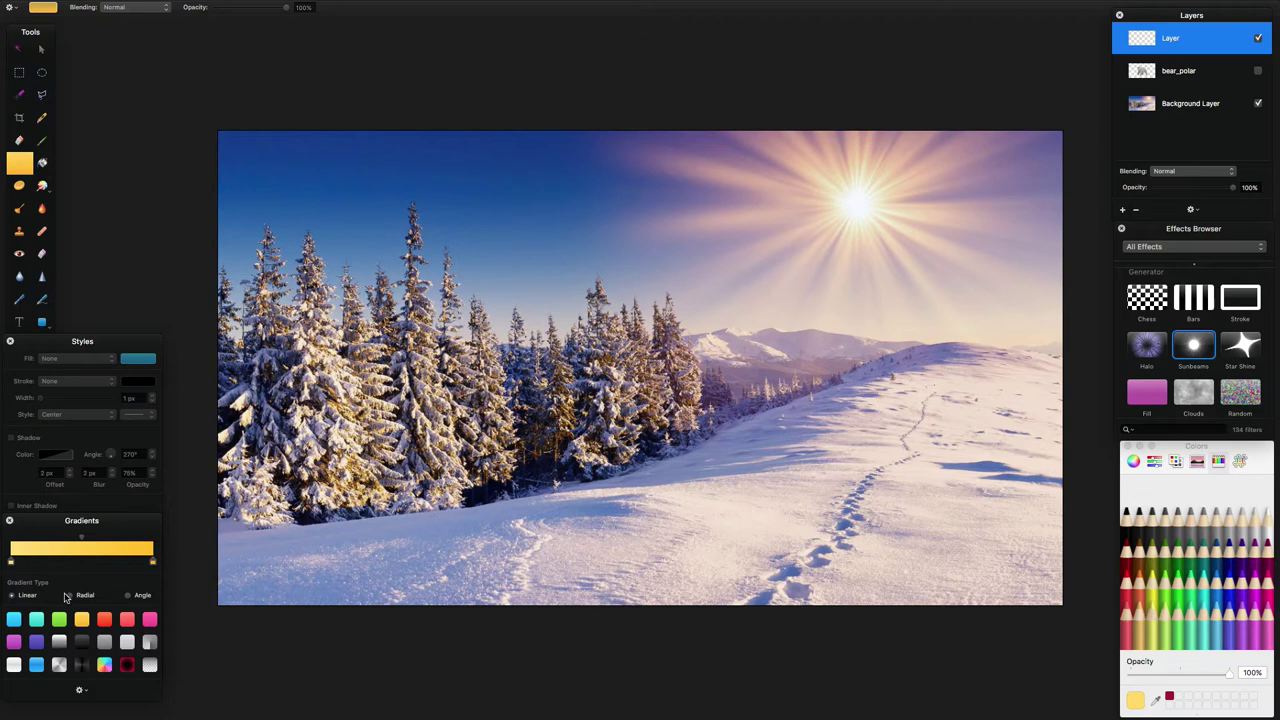
left_click_drag(79, 521, 85, 548)
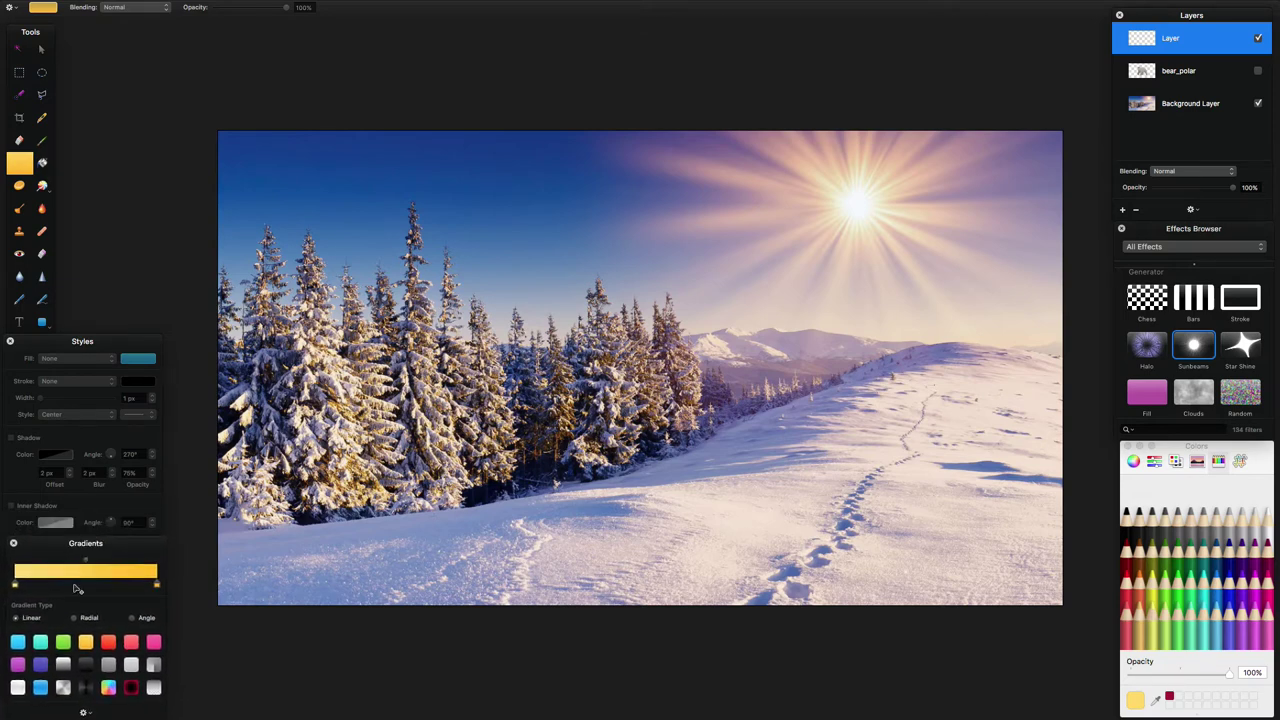
Fill the new layer with the white-to-light-grey linear gradient preset, running vertically from top to bottom.
left_click(18, 688)
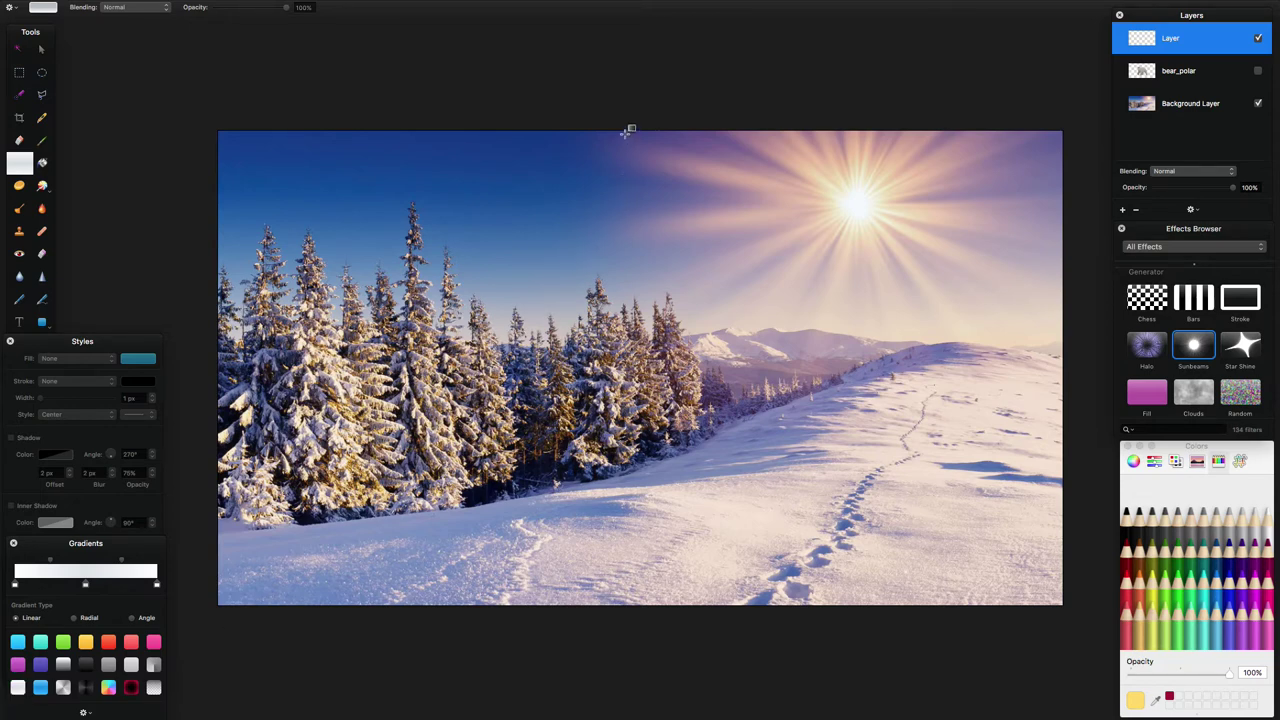
left_click_drag(626, 131, 634, 502)
left_click_drag(415, 200, 420, 641)
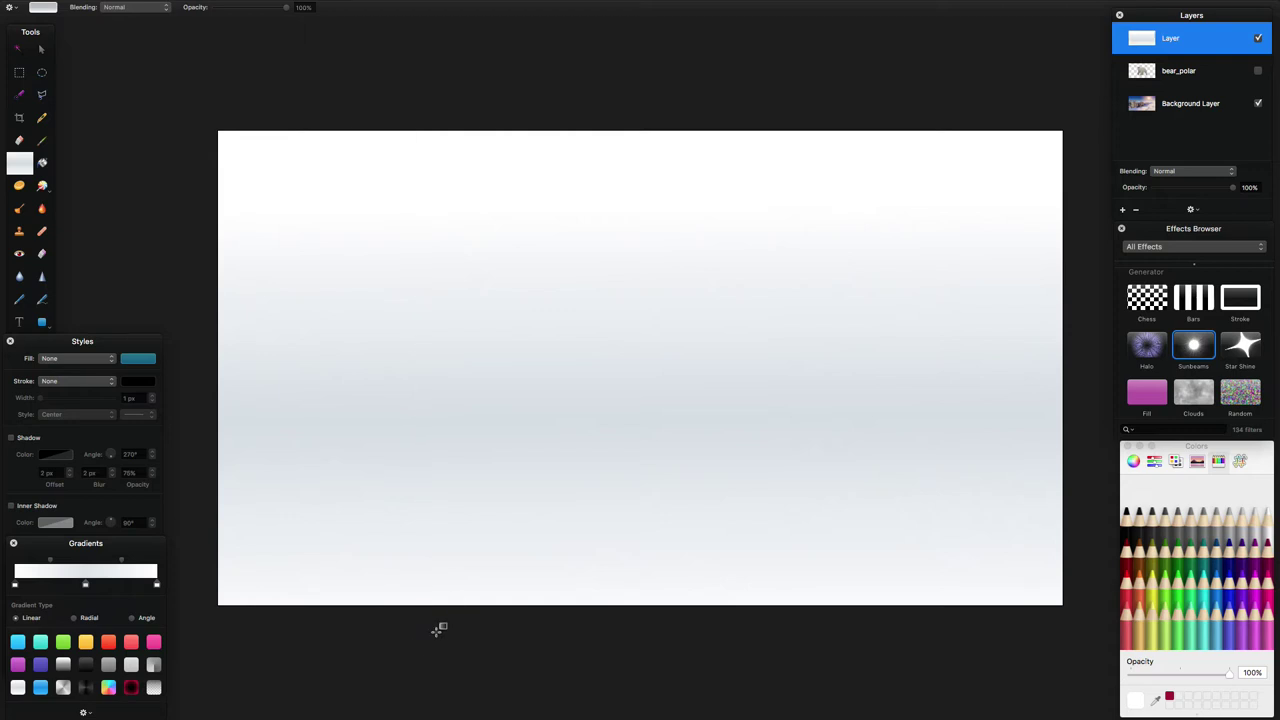
left_click(41, 48)
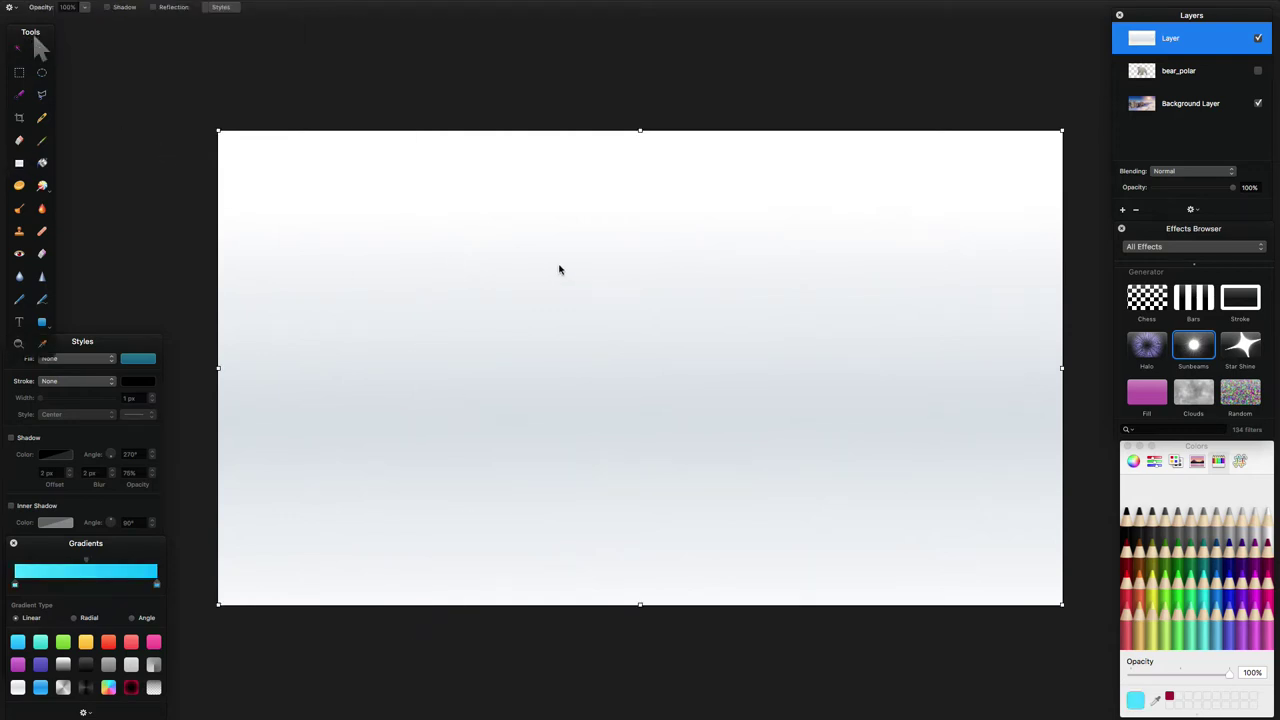
Rename the gradient layer as White Layer.
double_click(1160, 45)
type("W")
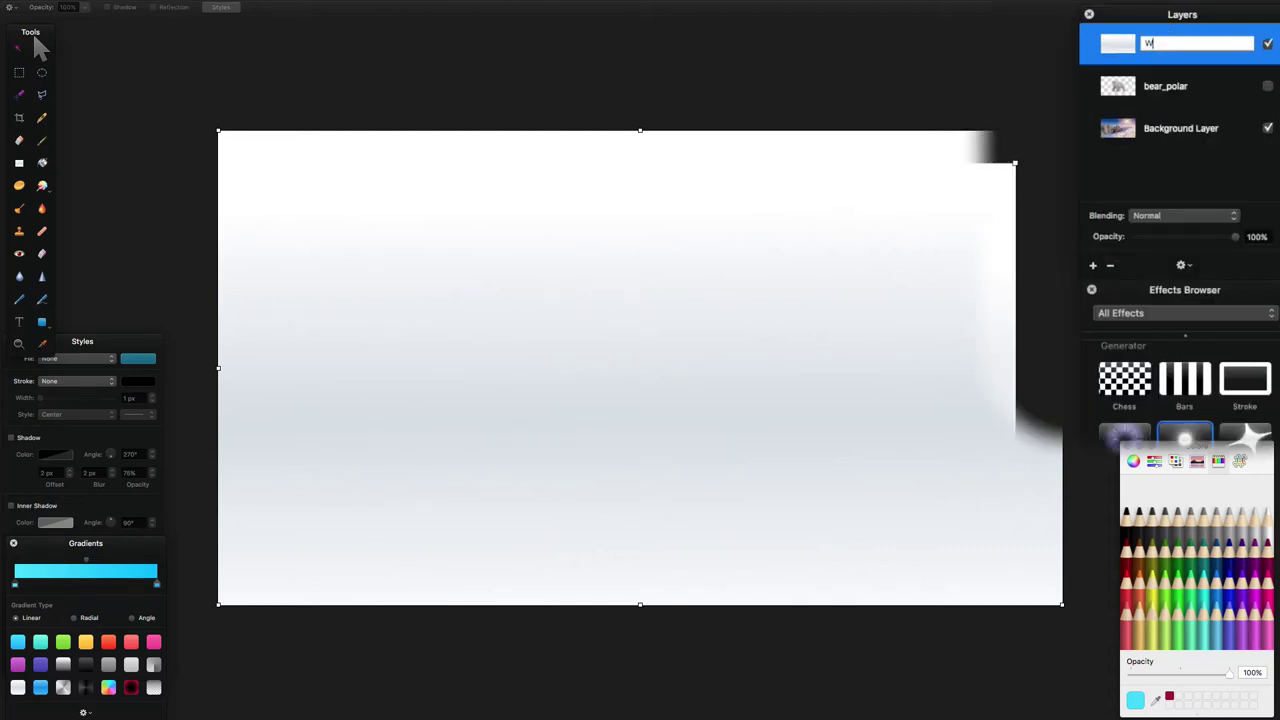
type("hite Layer")
left_click(1198, 74)
Reorder the layers with Background Layer on top and White Layer at the bottom, and make bear_polar visible.
left_click_drag(1160, 48, 1147, 152)
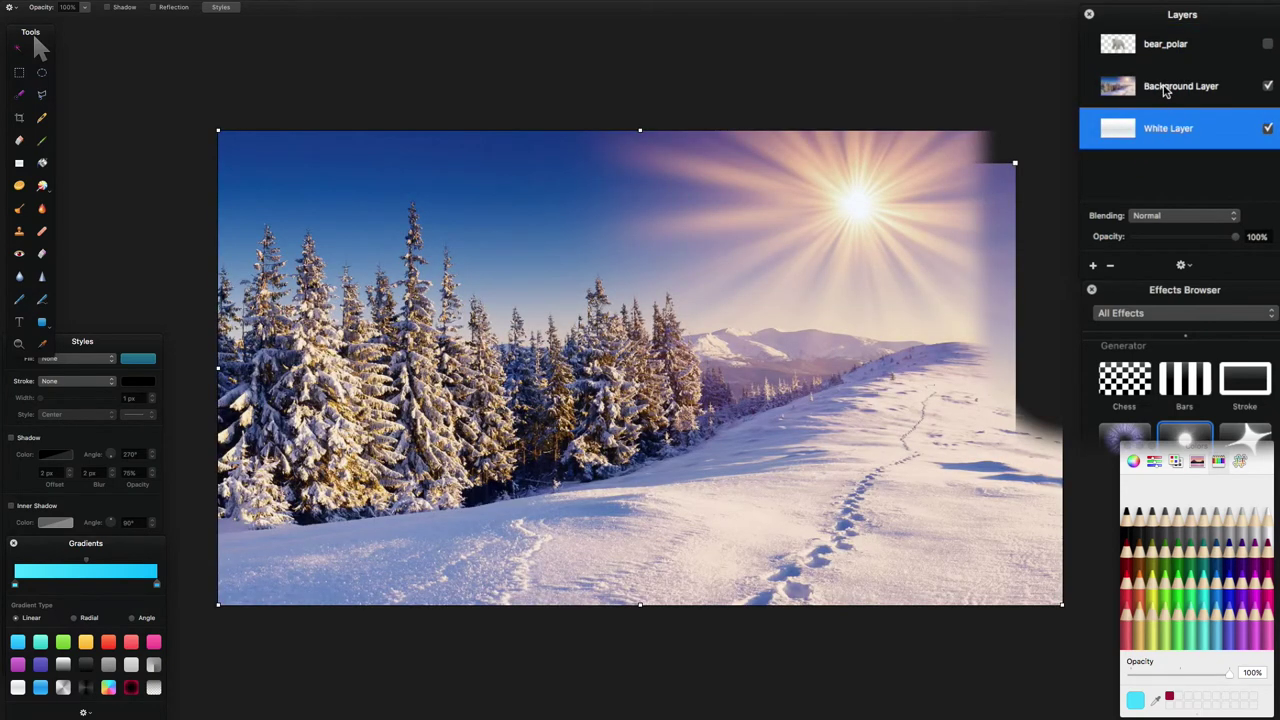
left_click_drag(1132, 90, 1125, 45)
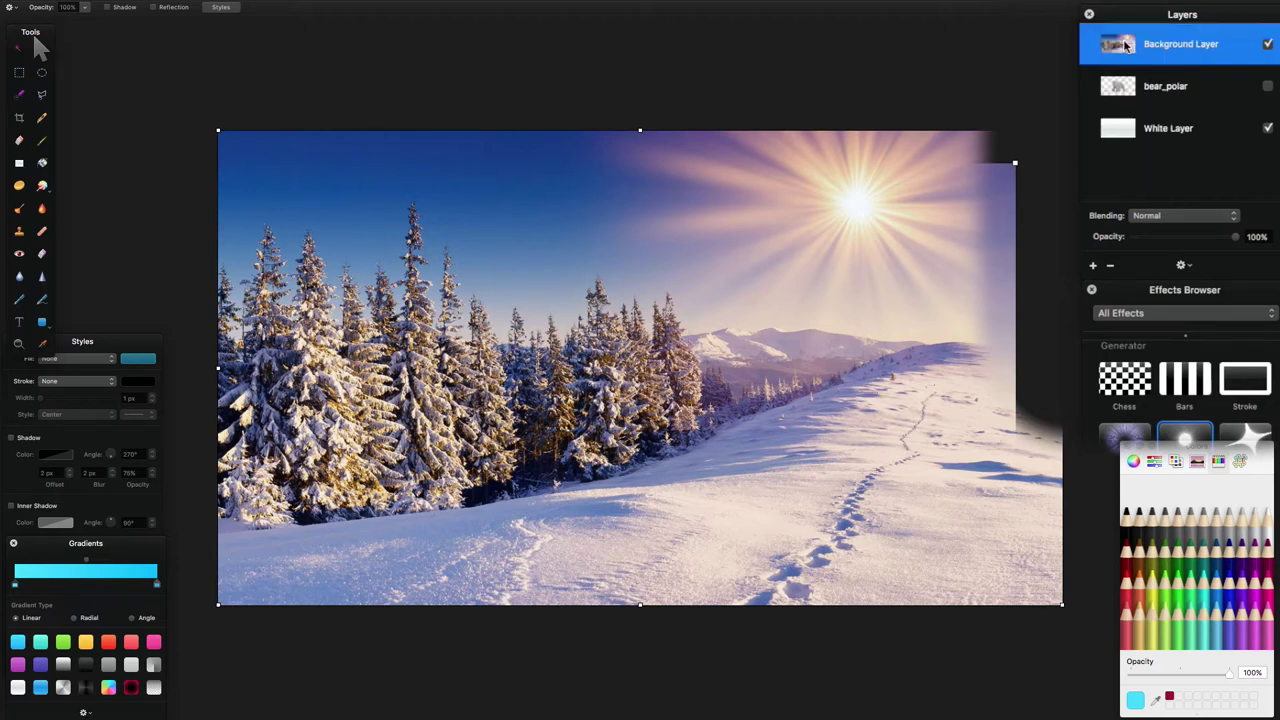
left_click(1267, 87)
Toggle the Background Layer's visibility to check the bear and White Layer beneath it.
left_click(1267, 45)
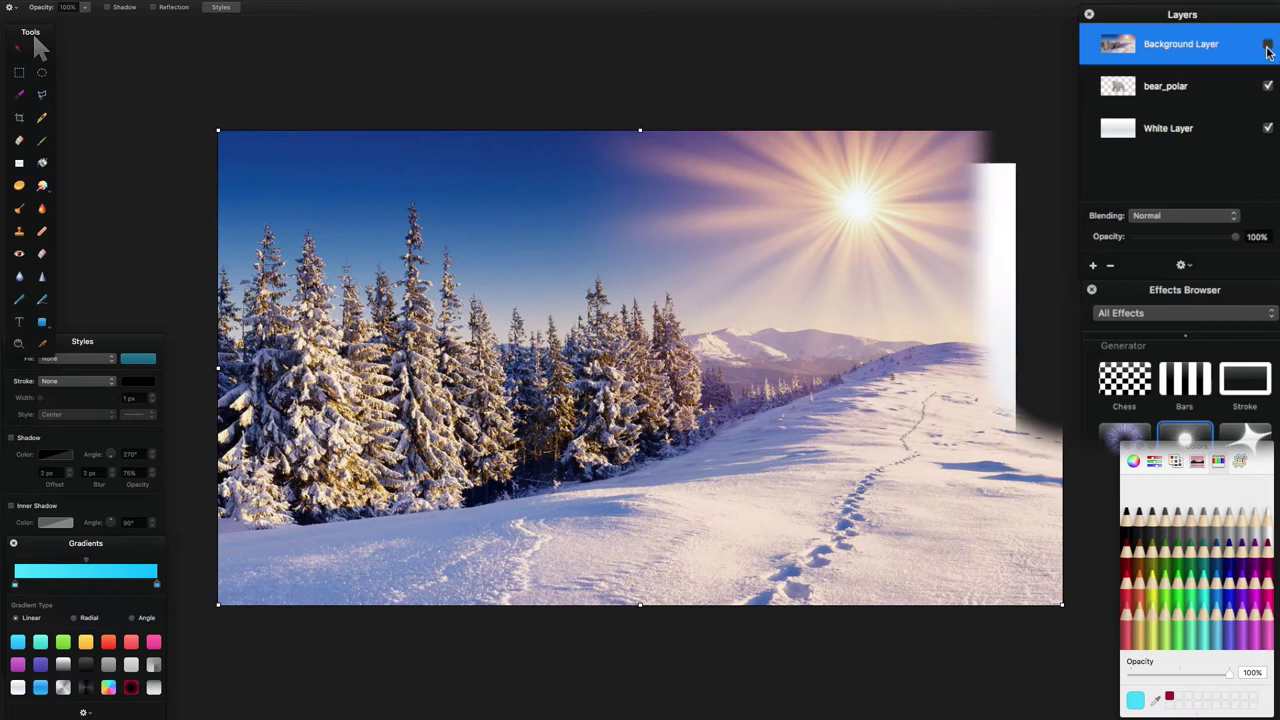
left_click(1267, 45)
left_click(1267, 45)
left_click(1267, 45)
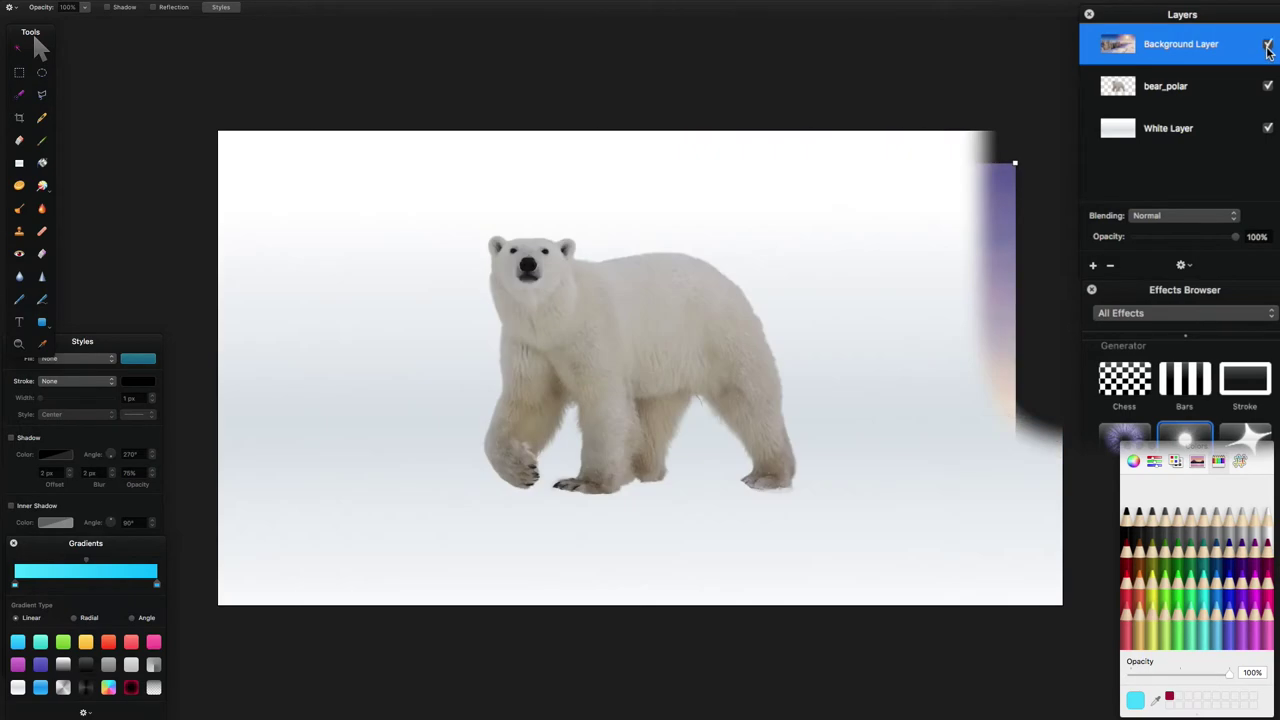
left_click(1267, 45)
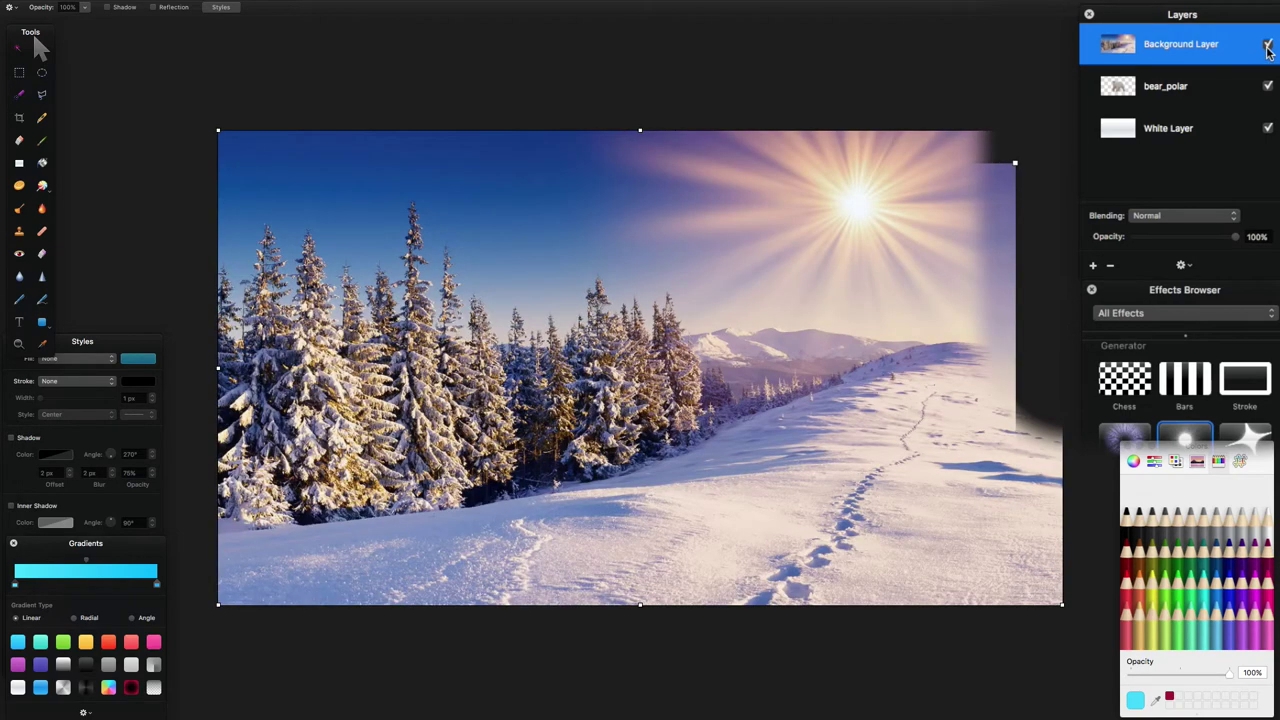
Create a clipping mask that clips the Background Layer to the bear_polar layer.
left_click(1180, 60)
left_click(1168, 86)
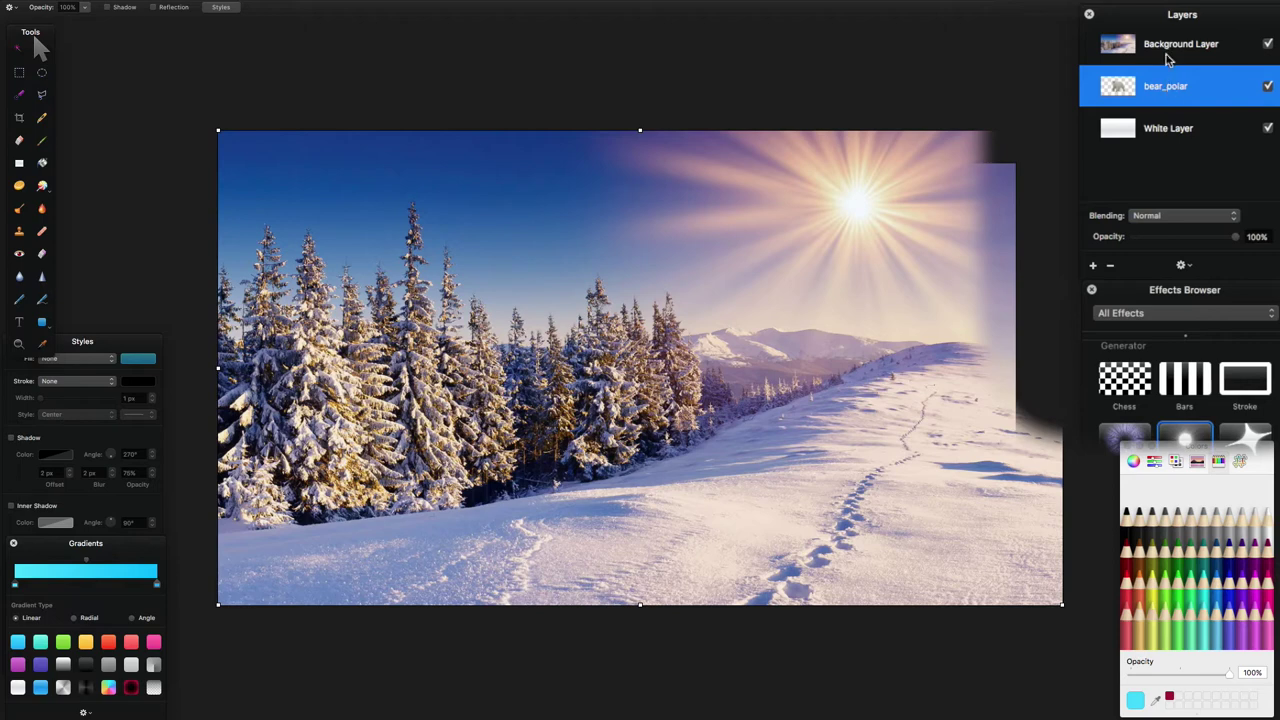
left_click(1164, 56)
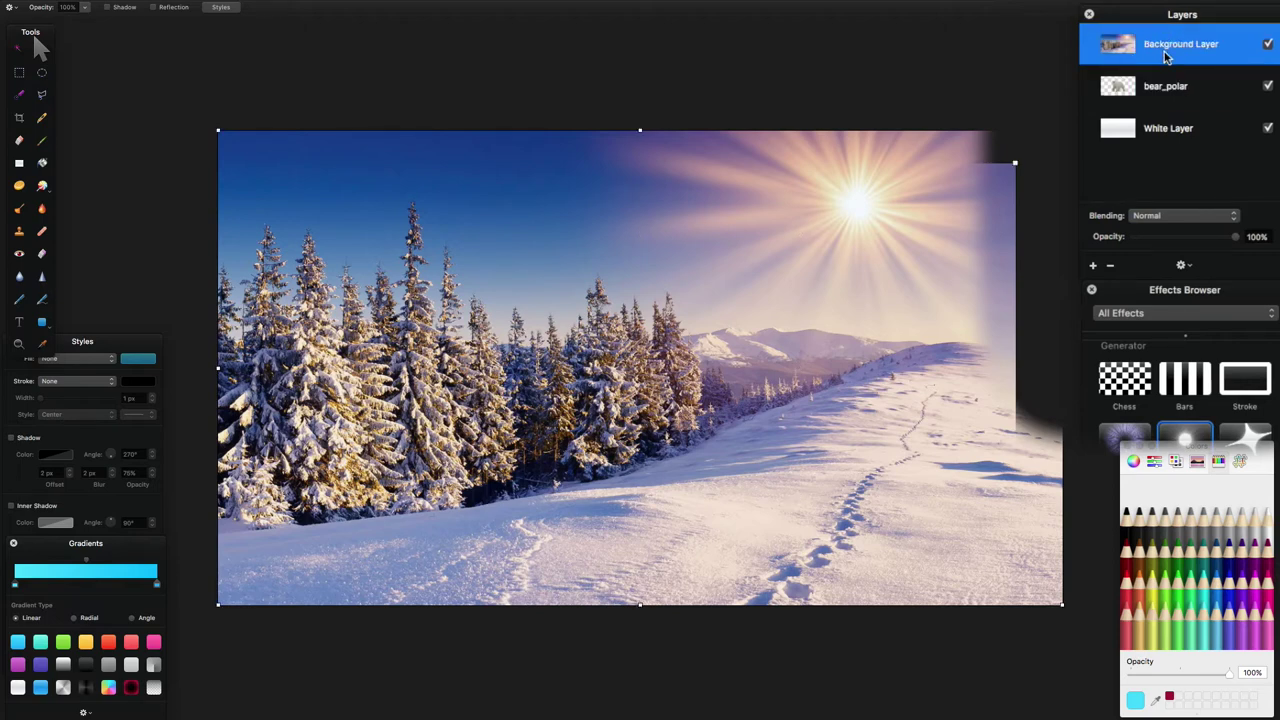
left_click(1158, 86)
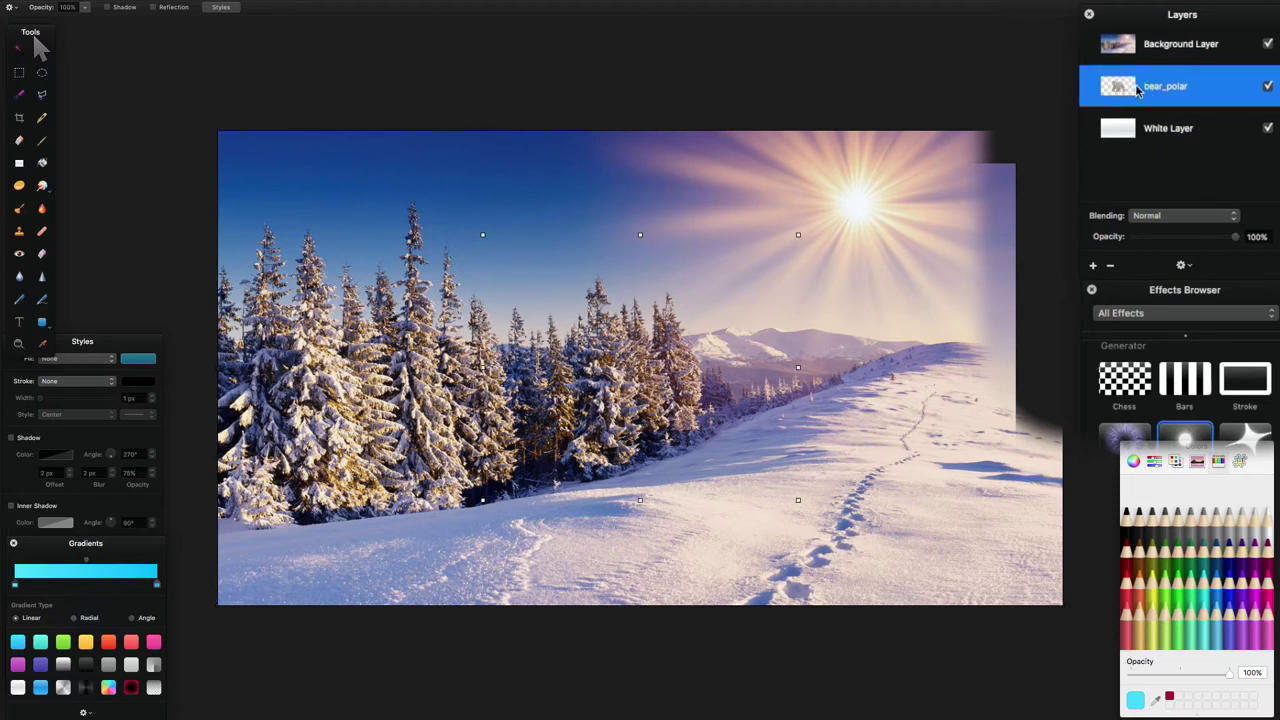
left_click(1138, 53)
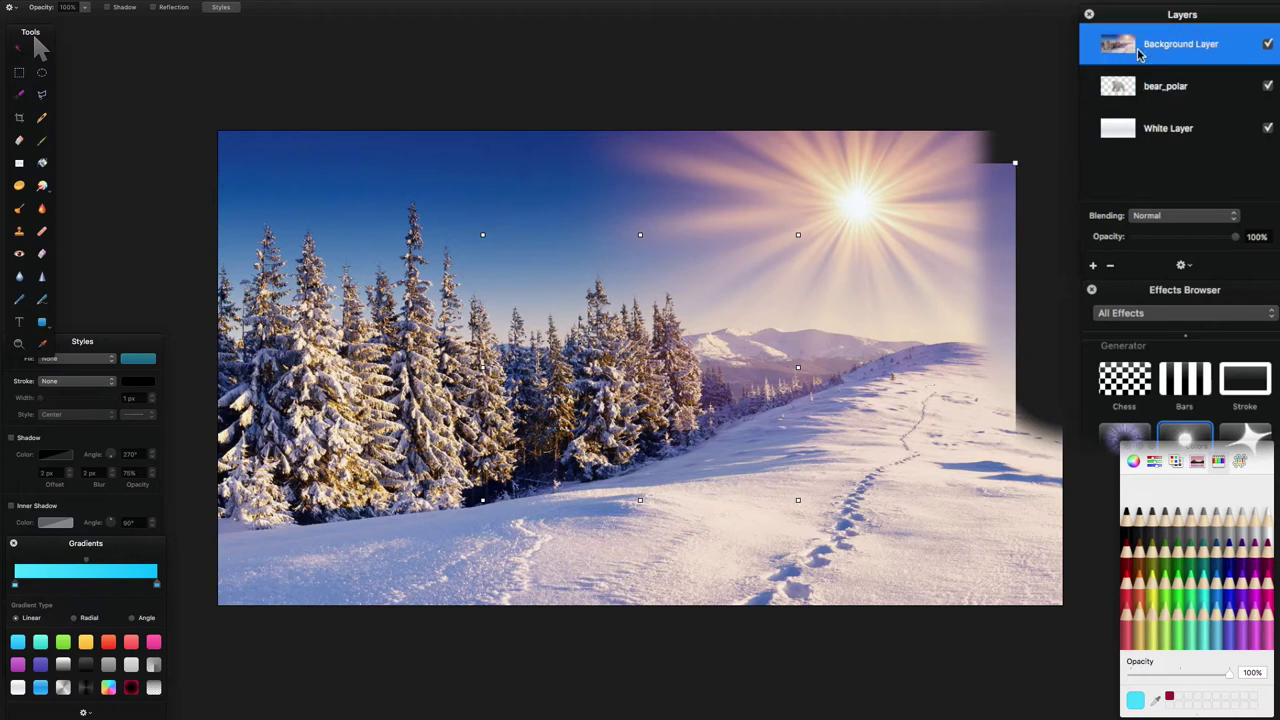
right_click(1138, 53)
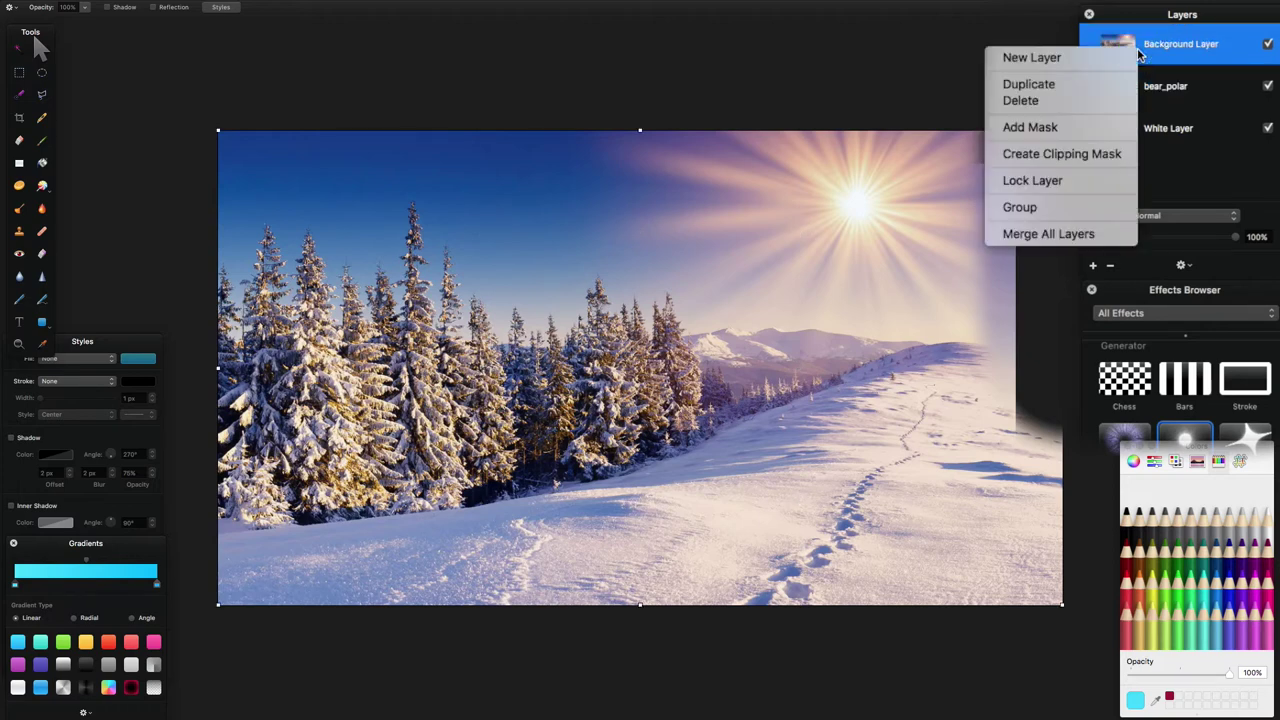
left_click(1108, 154)
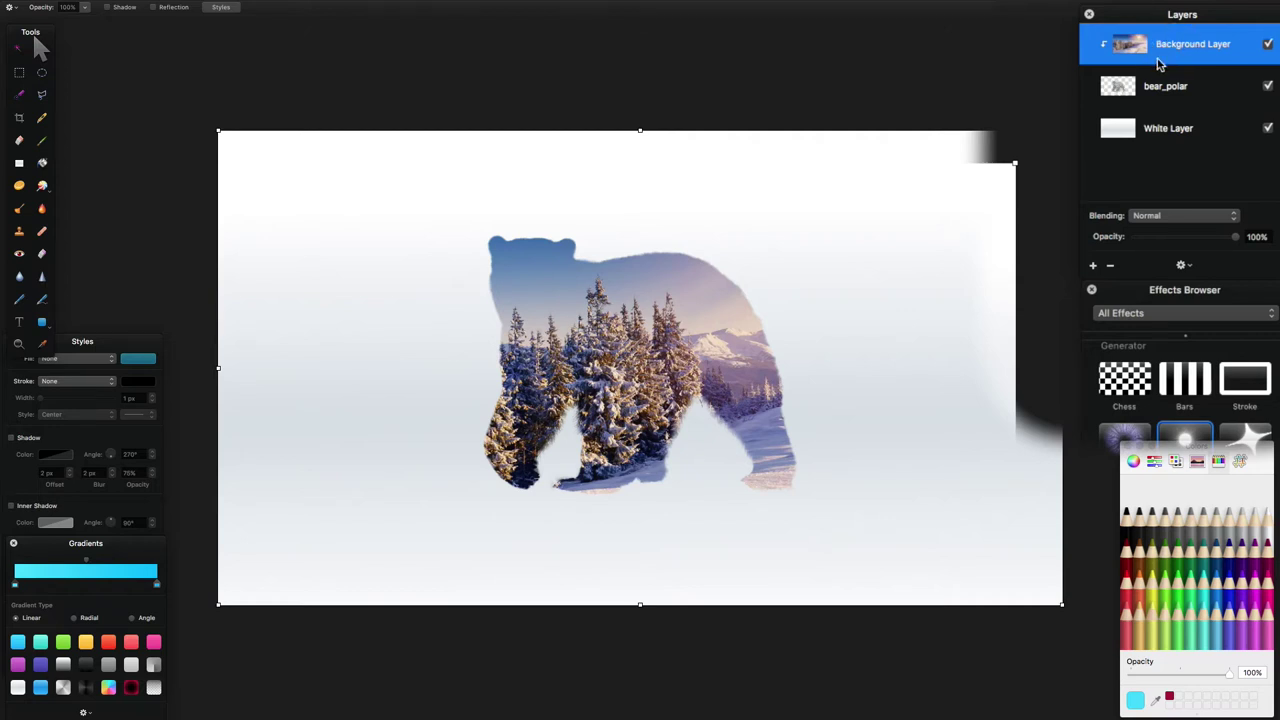
Toggle the bear_polar layer's visibility to examine how it masks the landscape, and select that layer.
left_click(1268, 88)
left_click(1268, 88)
left_click(1147, 92)
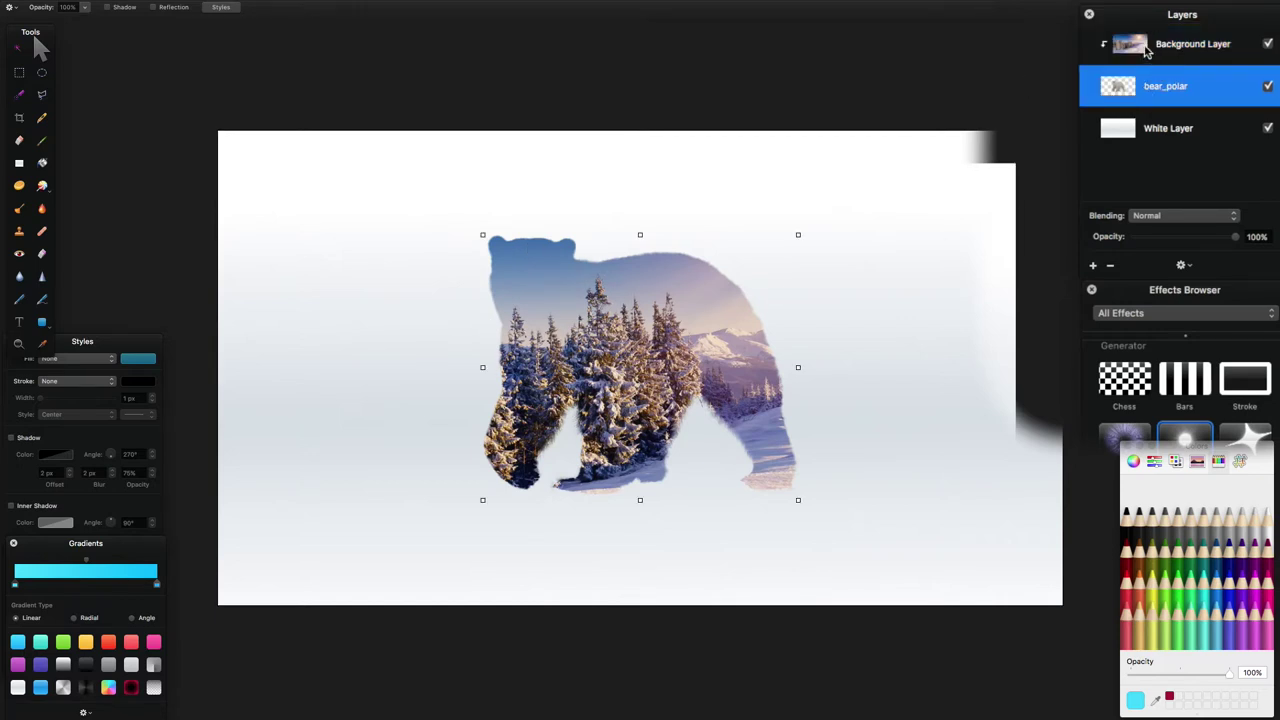
Shift the clipped Background Layer left and slightly down within the bear shape and set its blending mode to Screen.
left_click(1147, 53)
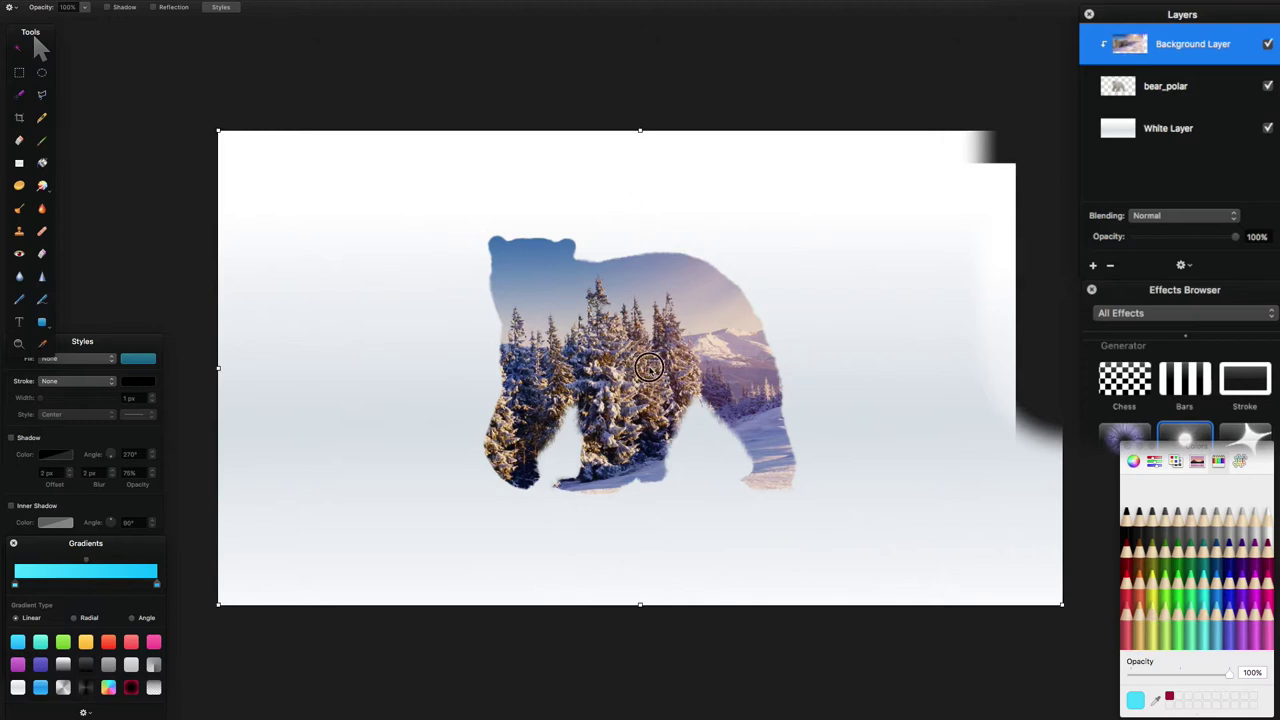
left_click_drag(649, 367, 594, 380)
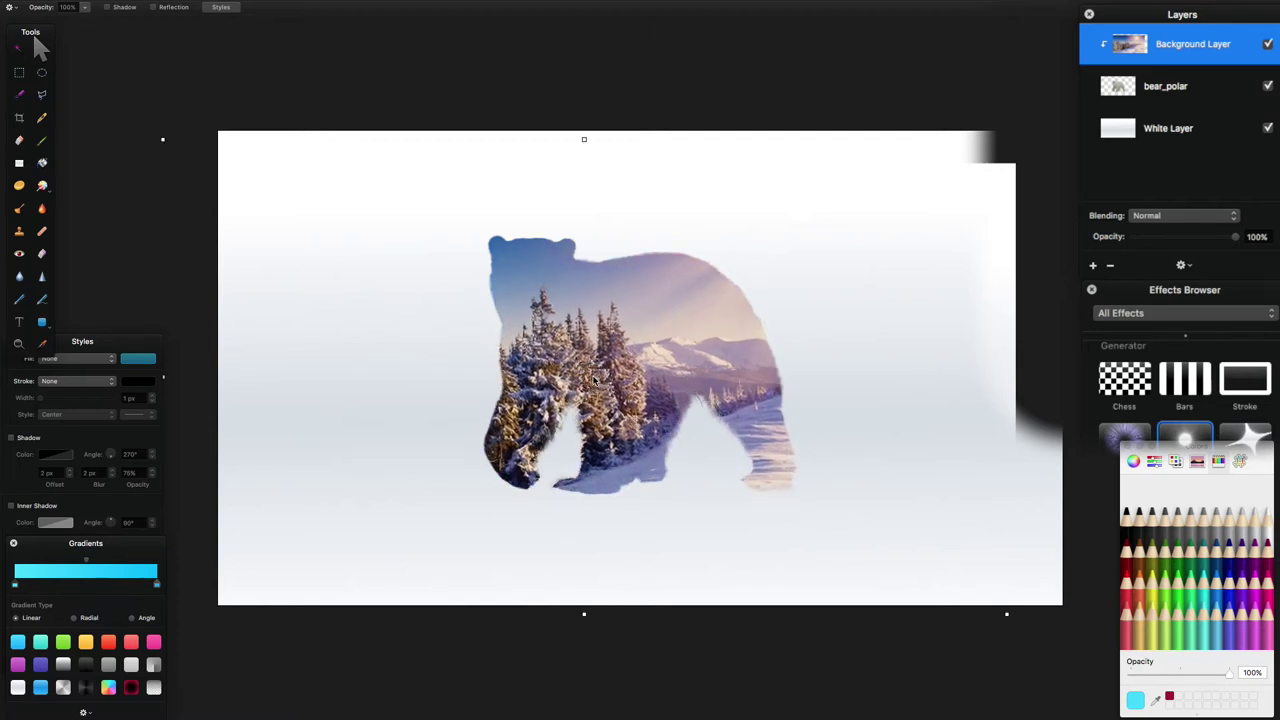
left_click(1234, 219)
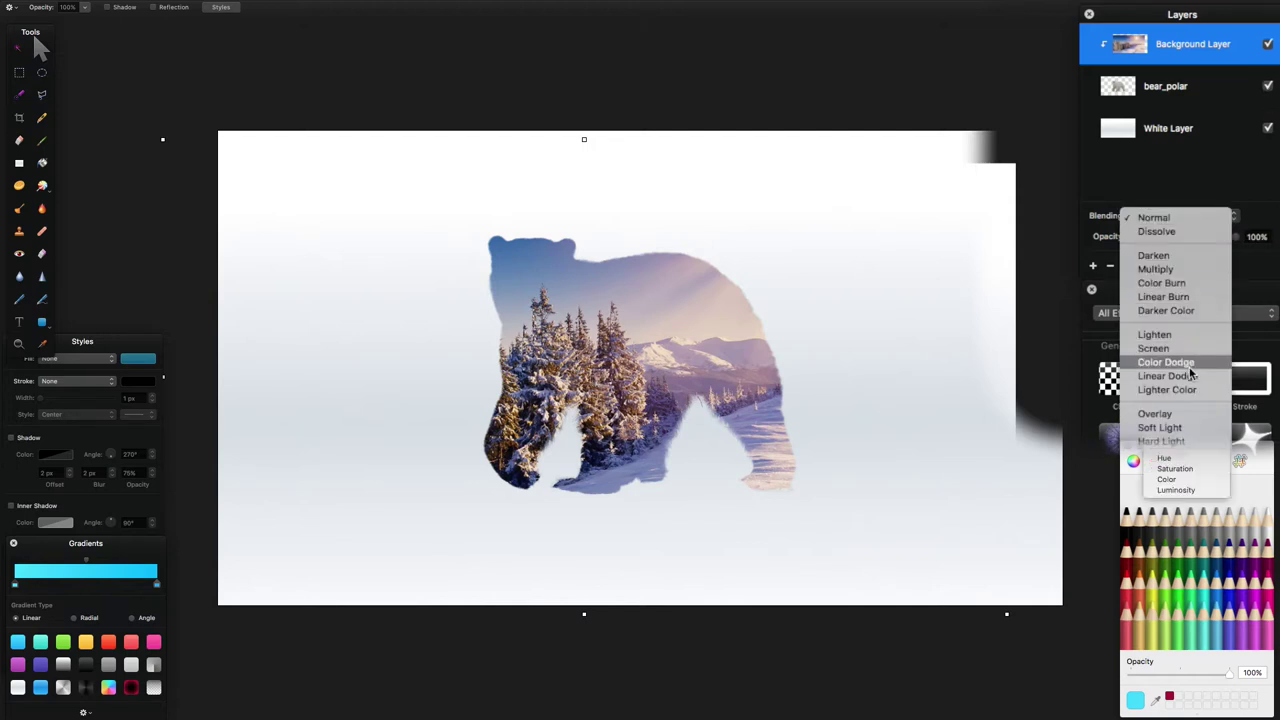
left_click(1185, 352)
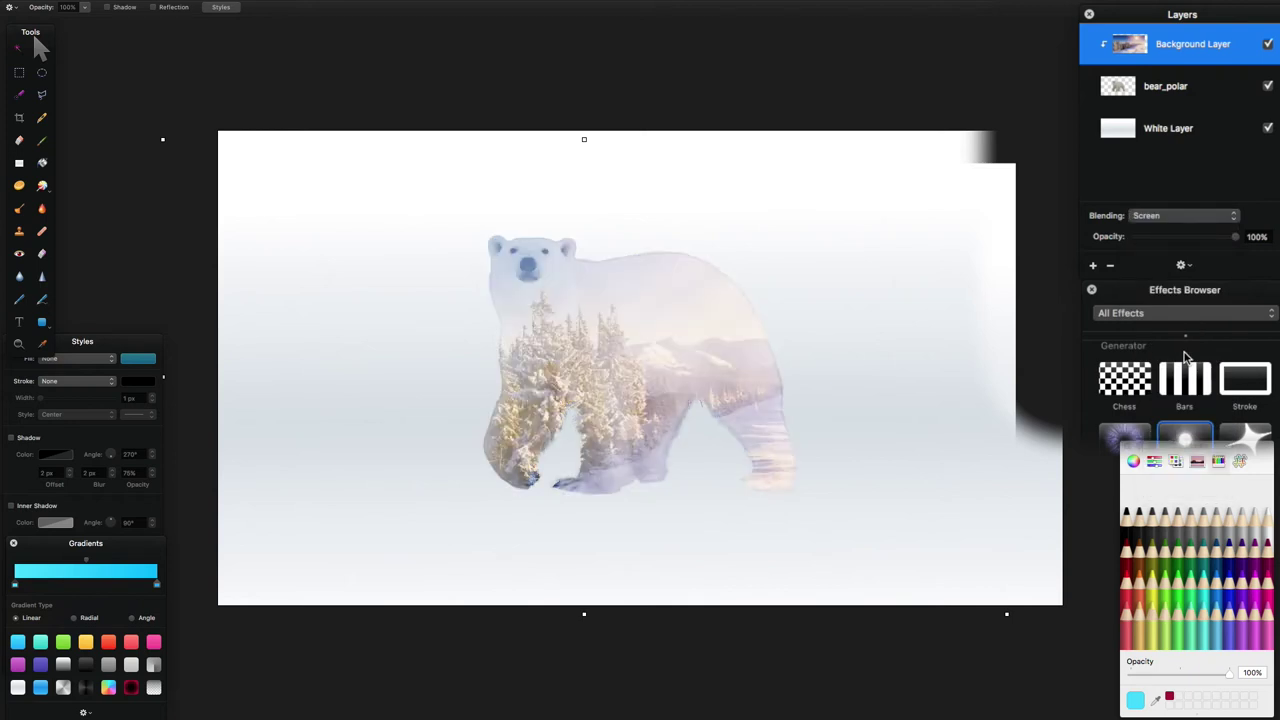
Try Lighten, Multiply and Color Burn blending on the Background Layer, and set it back to Screen.
left_click(1224, 218)
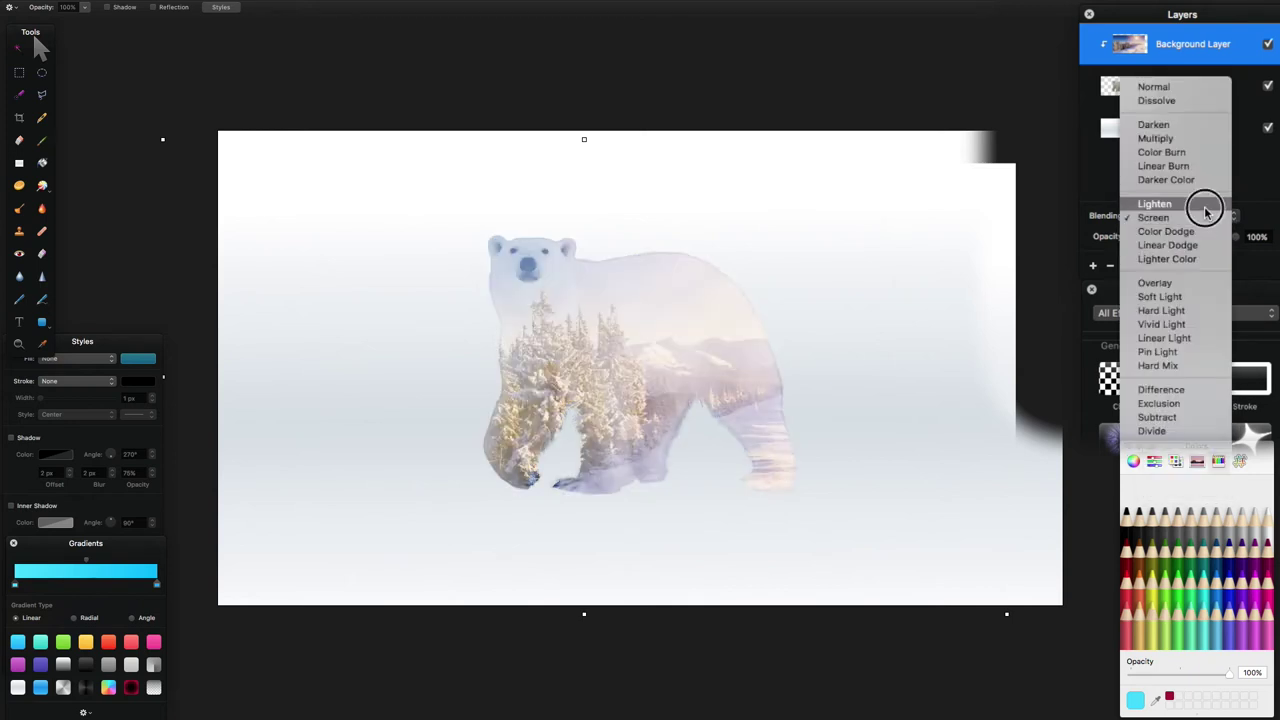
left_click(1155, 204)
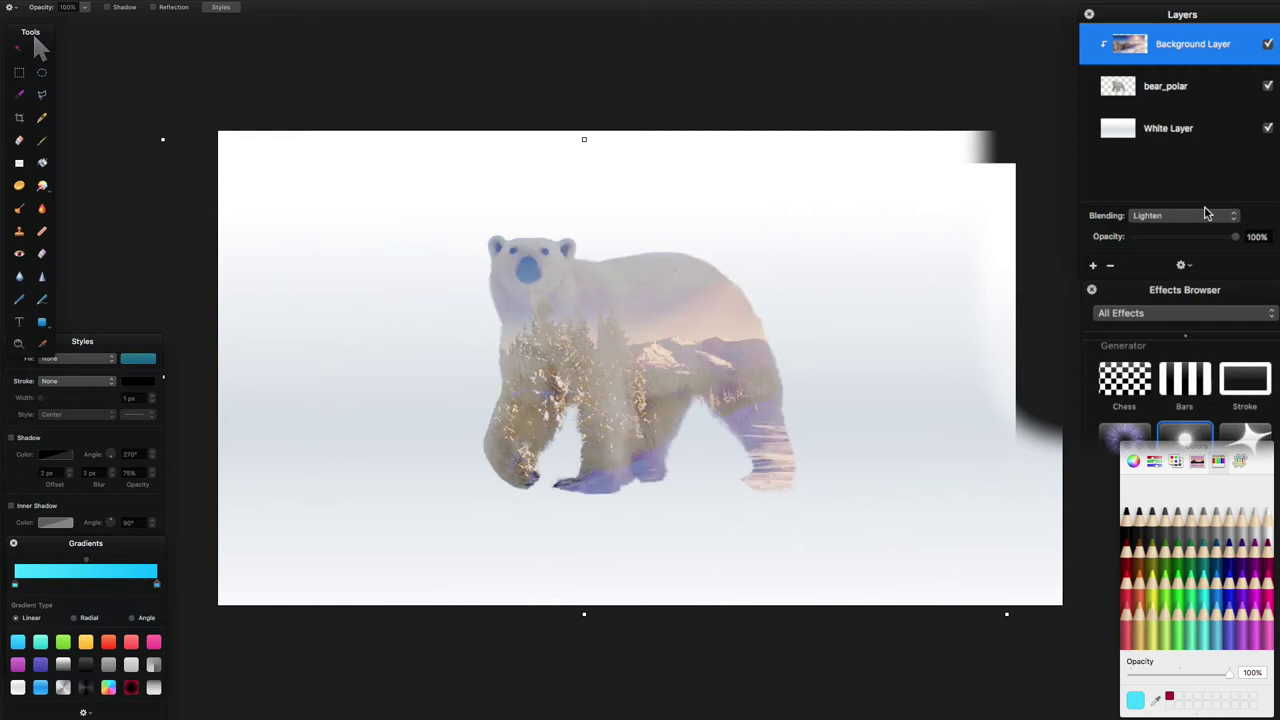
left_click(1207, 214)
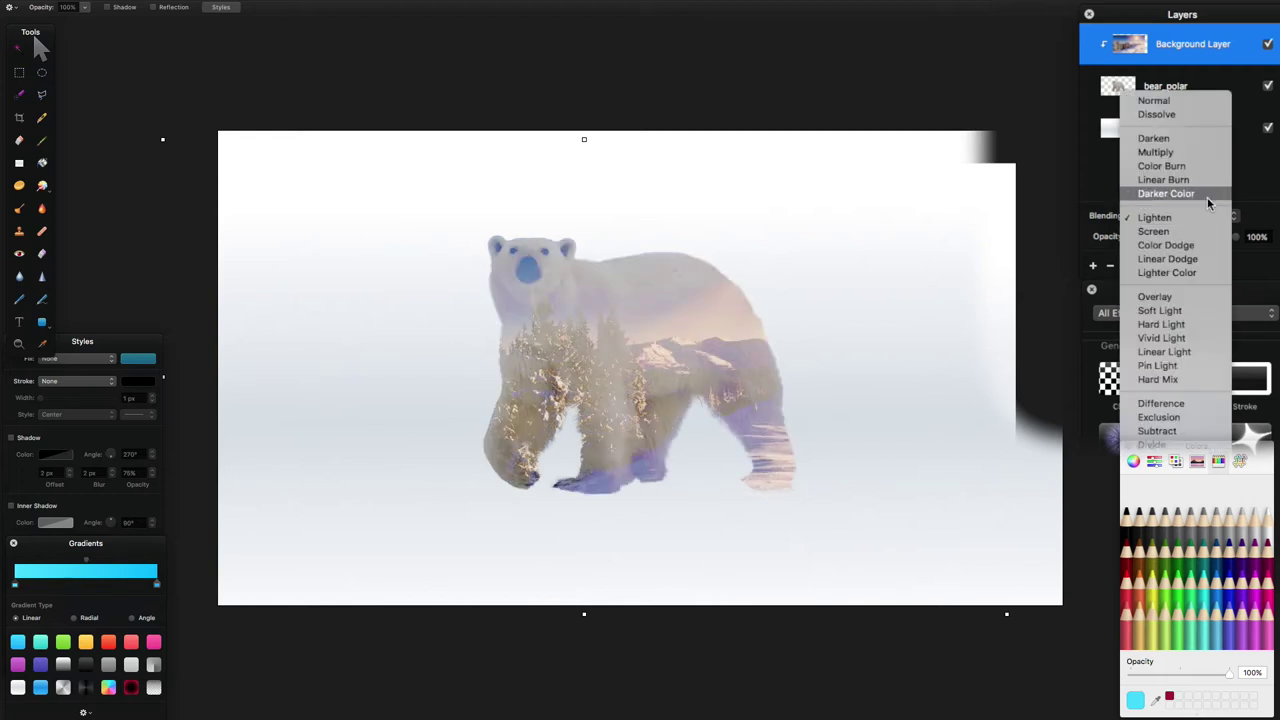
left_click(1156, 152)
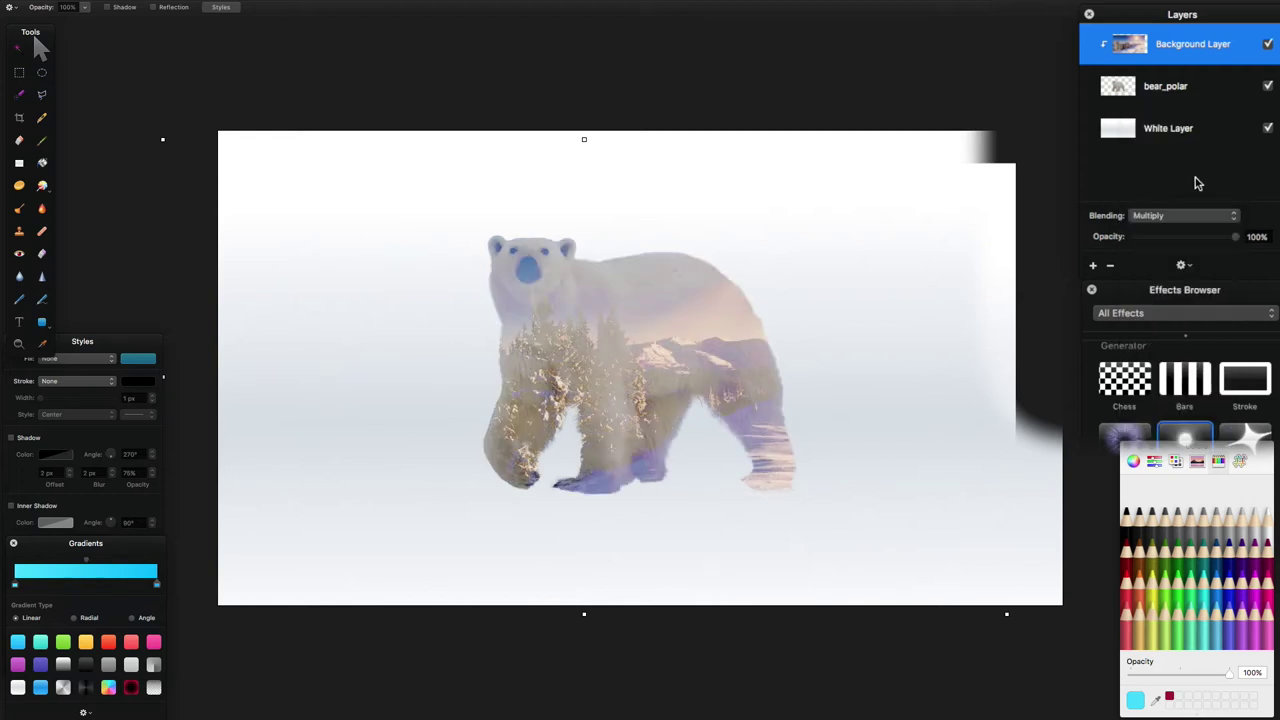
left_click(1207, 215)
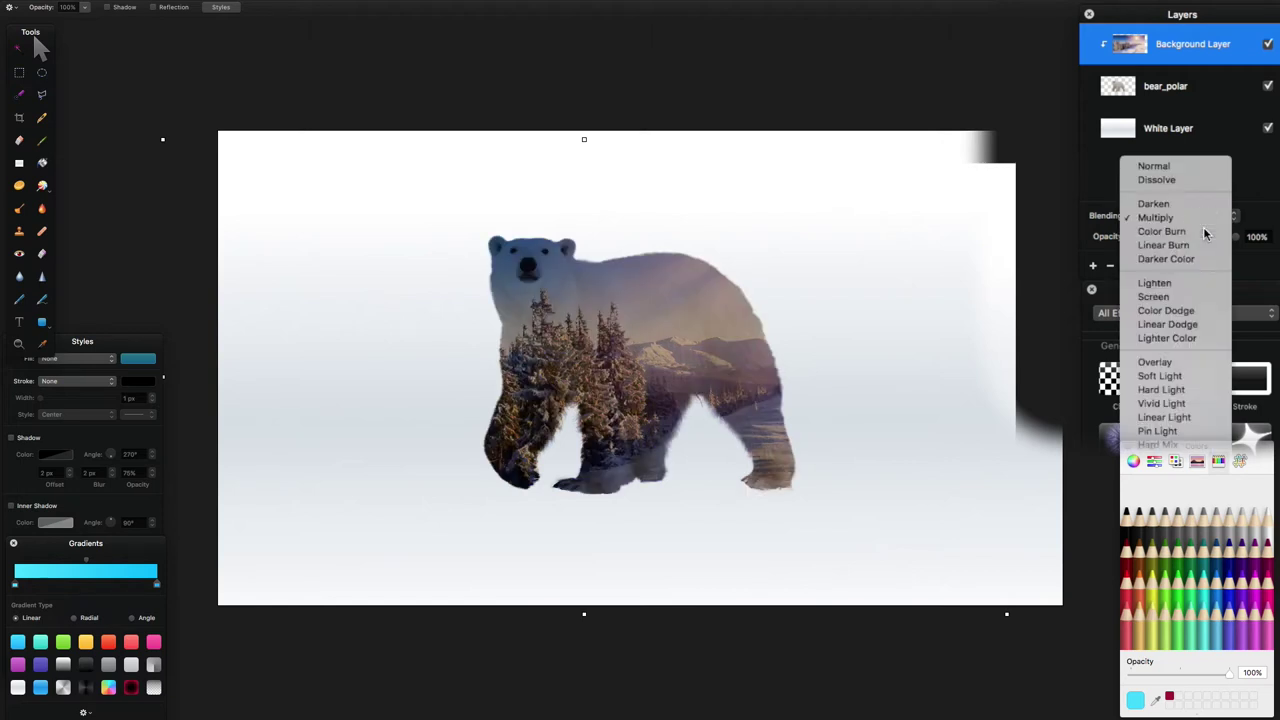
left_click(1204, 232)
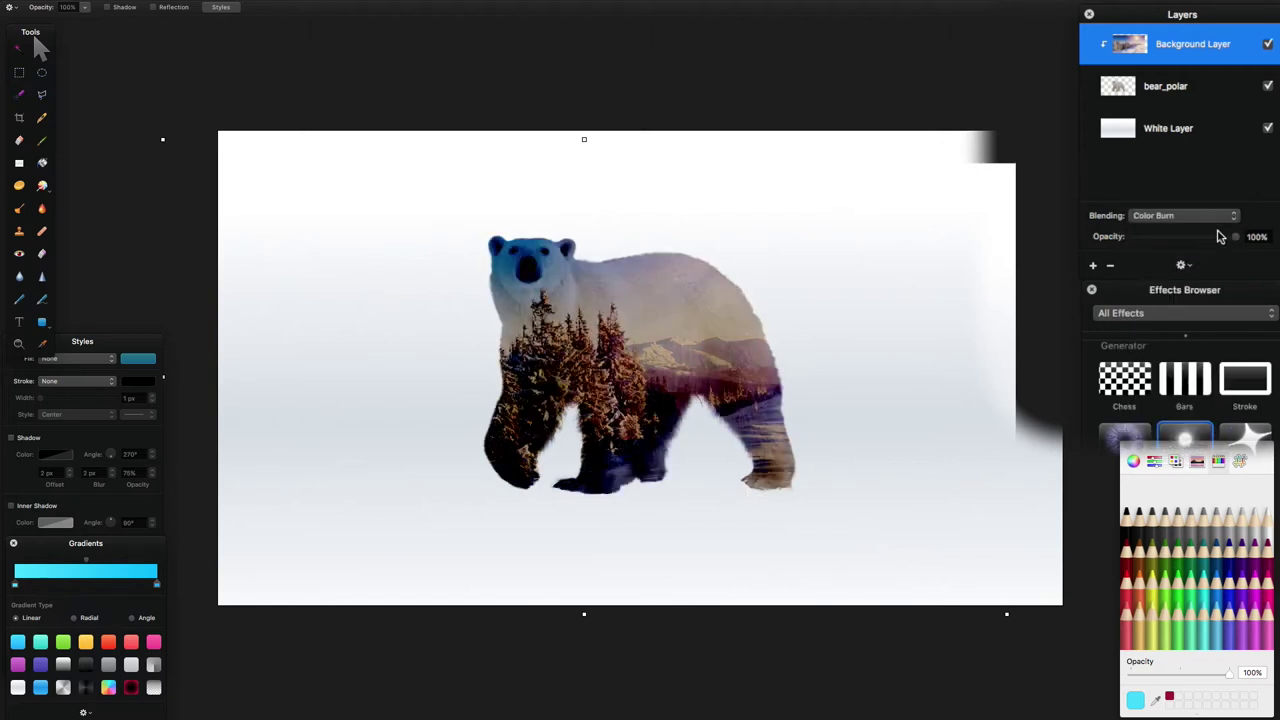
left_click(1220, 222)
left_click(1211, 280)
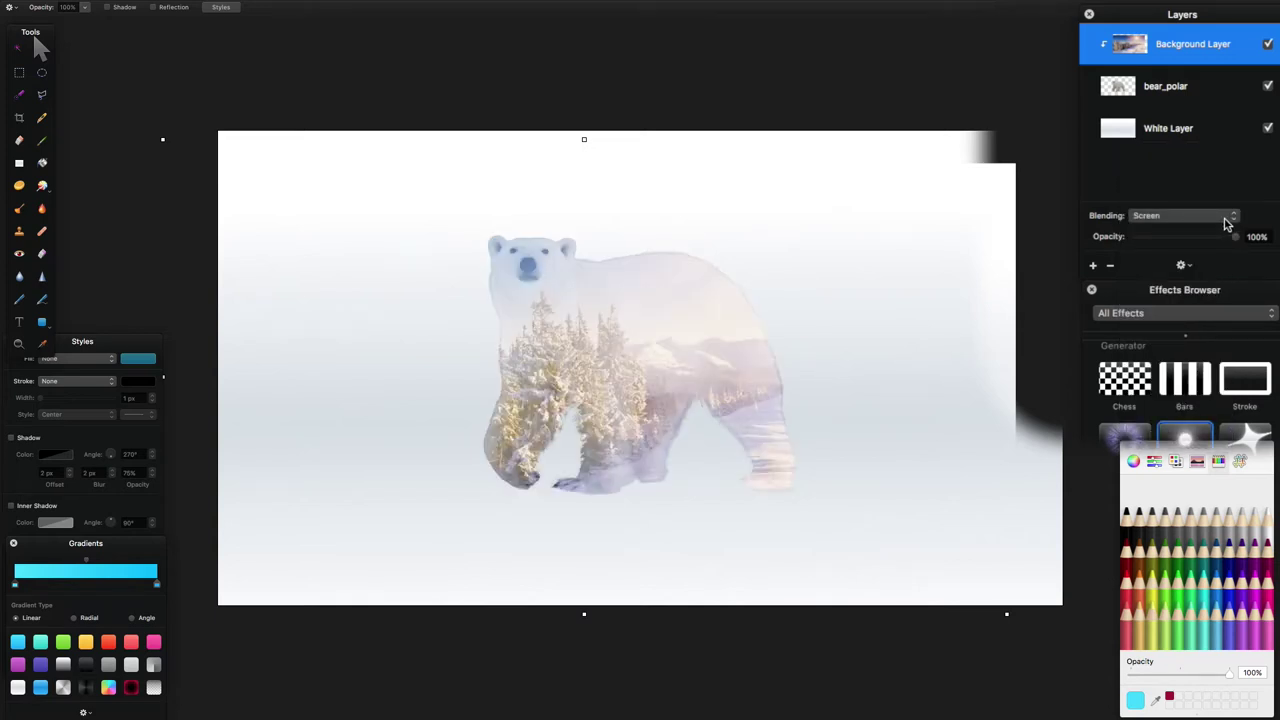
Reduce the opacity of the clipped Background Layer to 68%.
left_click_drag(1236, 237, 1201, 237)
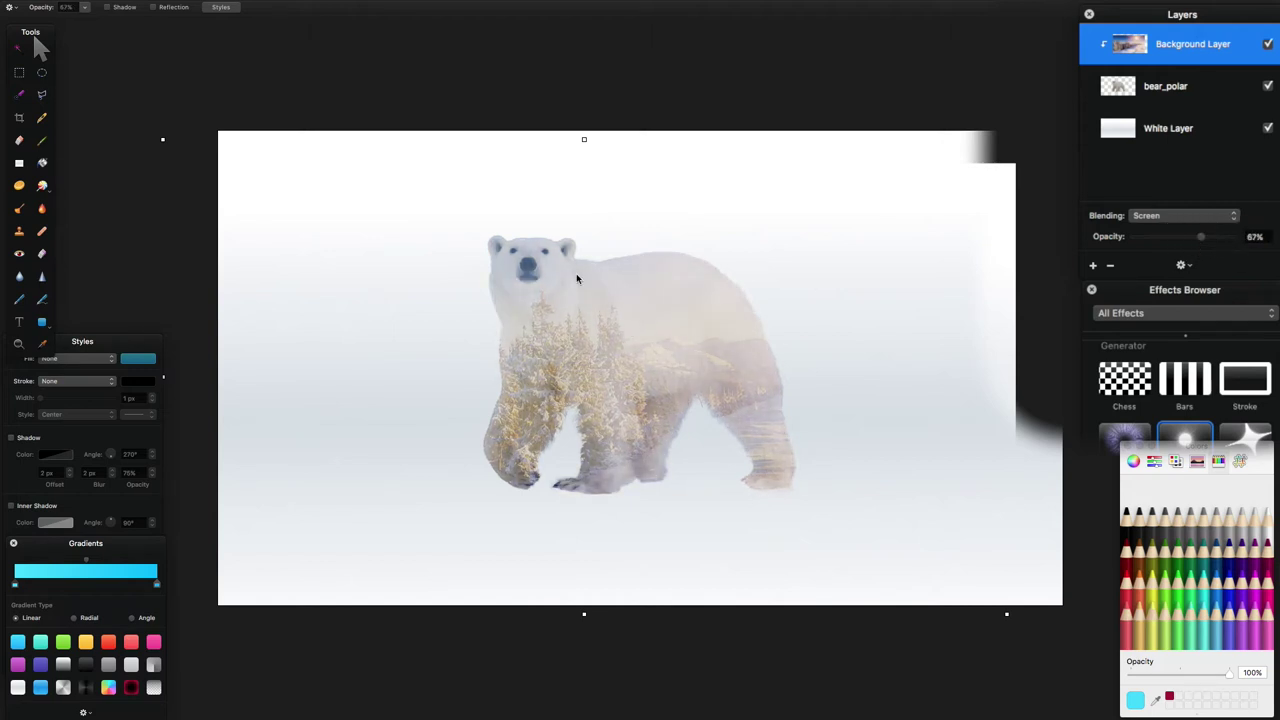
mouse_move(1201, 237)
left_mouse_down()
mouse_move(1250, 242)
mouse_move(1202, 238)
left_mouse_up()
Enlarge the bear_polar layer proportionally to about 120%, and shift it together with the Background Layer up and left on the canvas.
left_click(1143, 88)
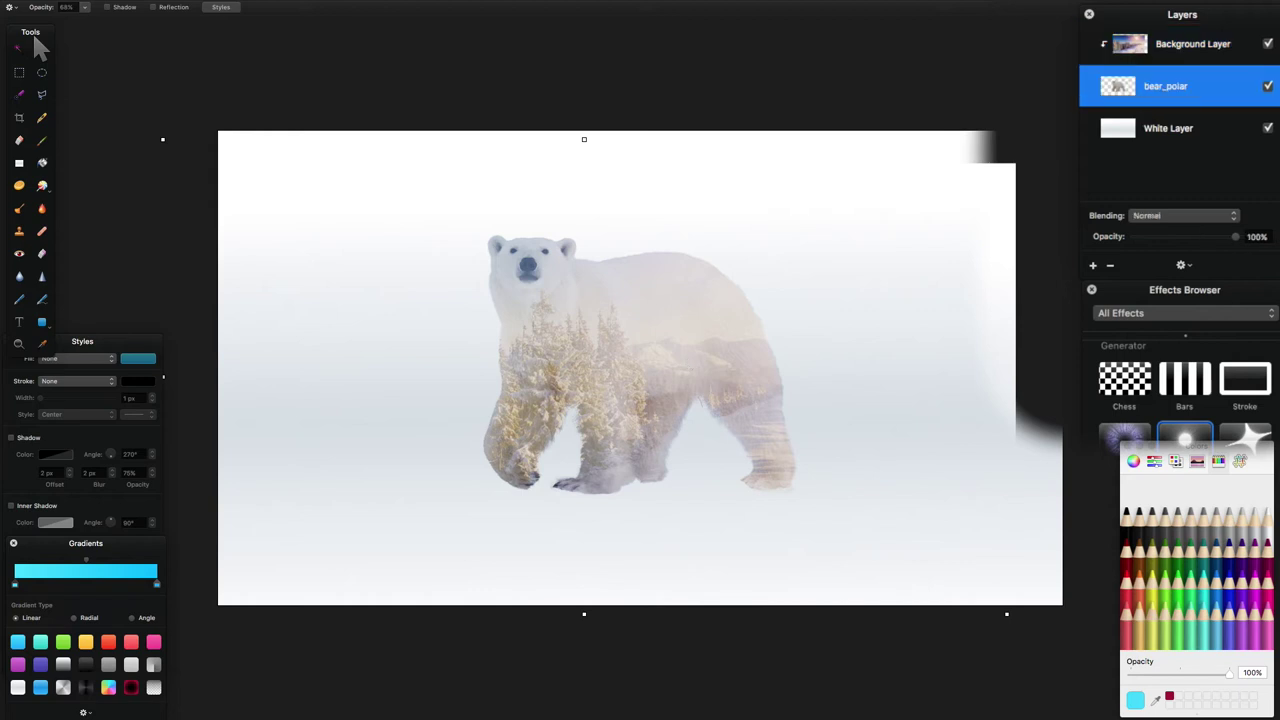
key("super+t")
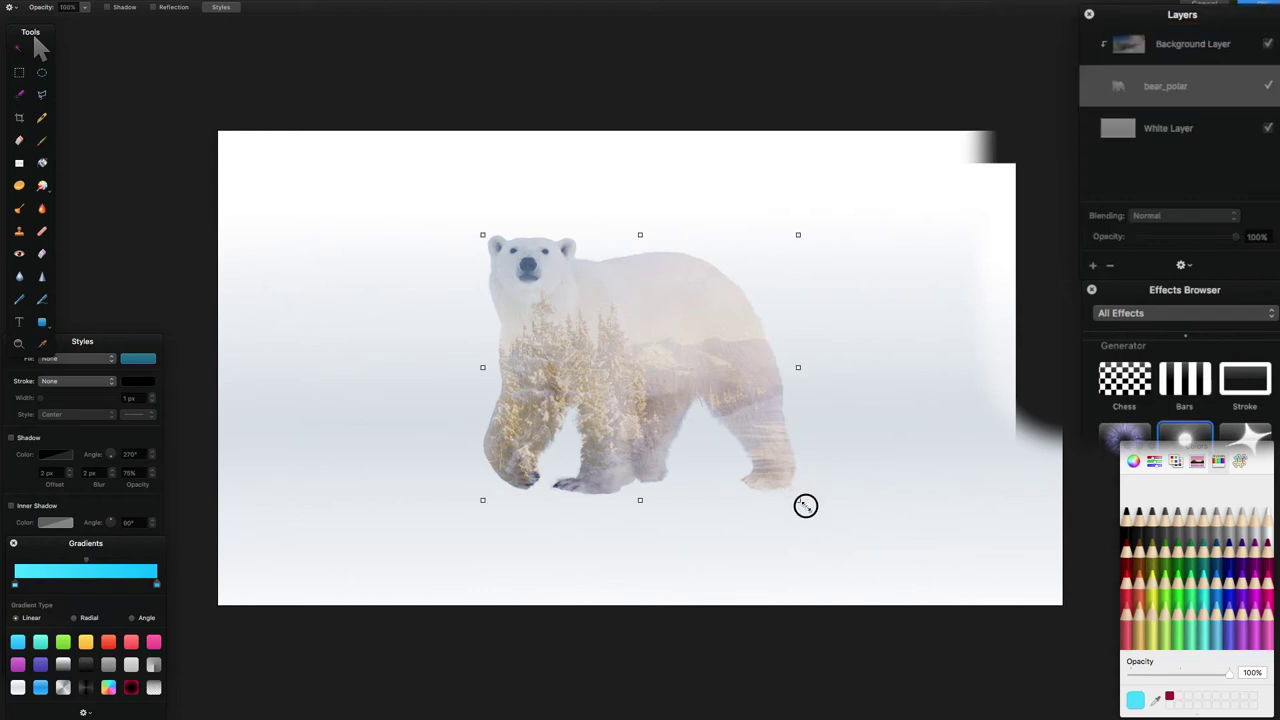
left_click_drag(805, 505, 862, 550)
mouse_move(767, 421)
left_mouse_down()
mouse_move(748, 394)
mouse_move(771, 449)
mouse_move(817, 449)
mouse_move(771, 434)
left_mouse_up()
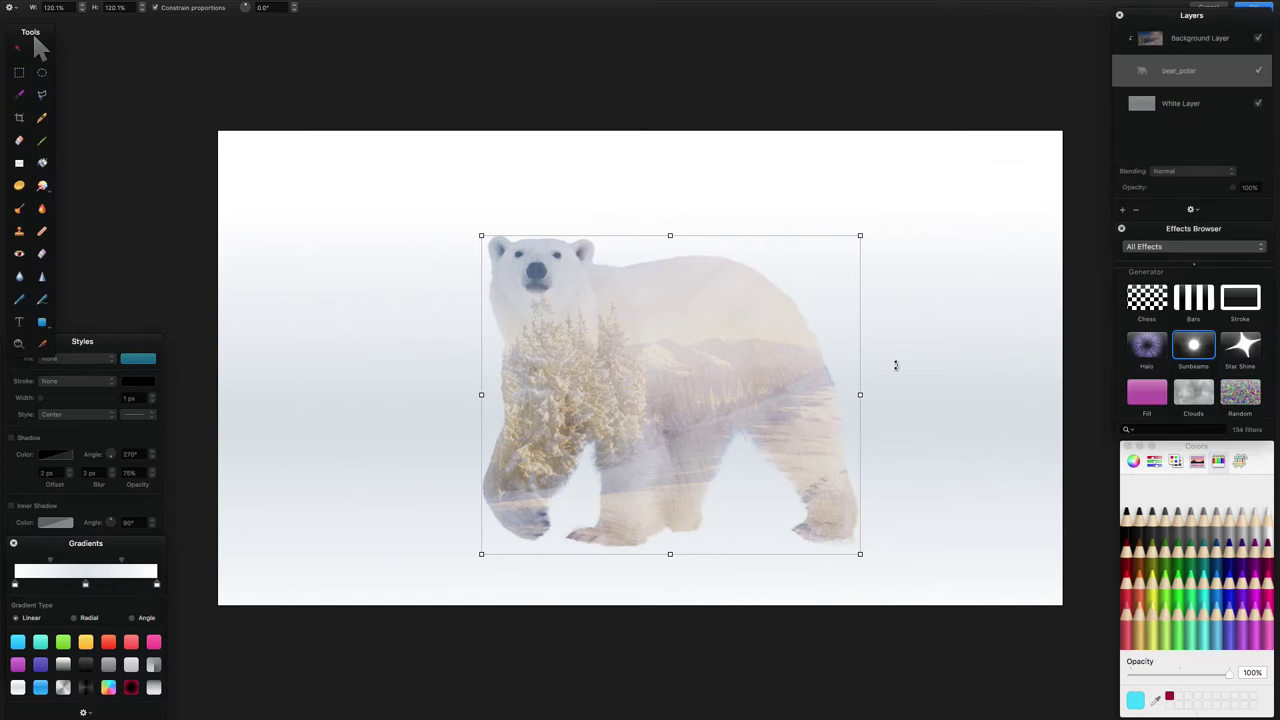
left_click(1250, 8)
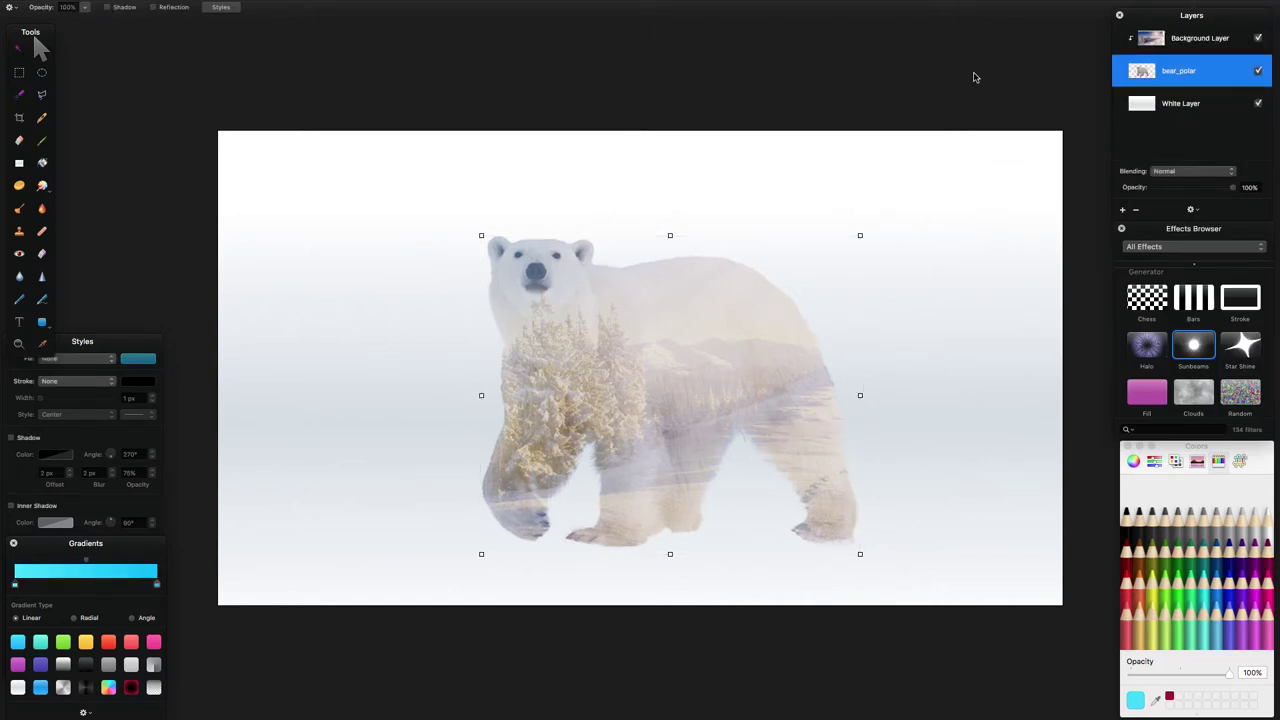
left_click(1188, 42, "shift")
left_click_drag(660, 325, 634, 291)
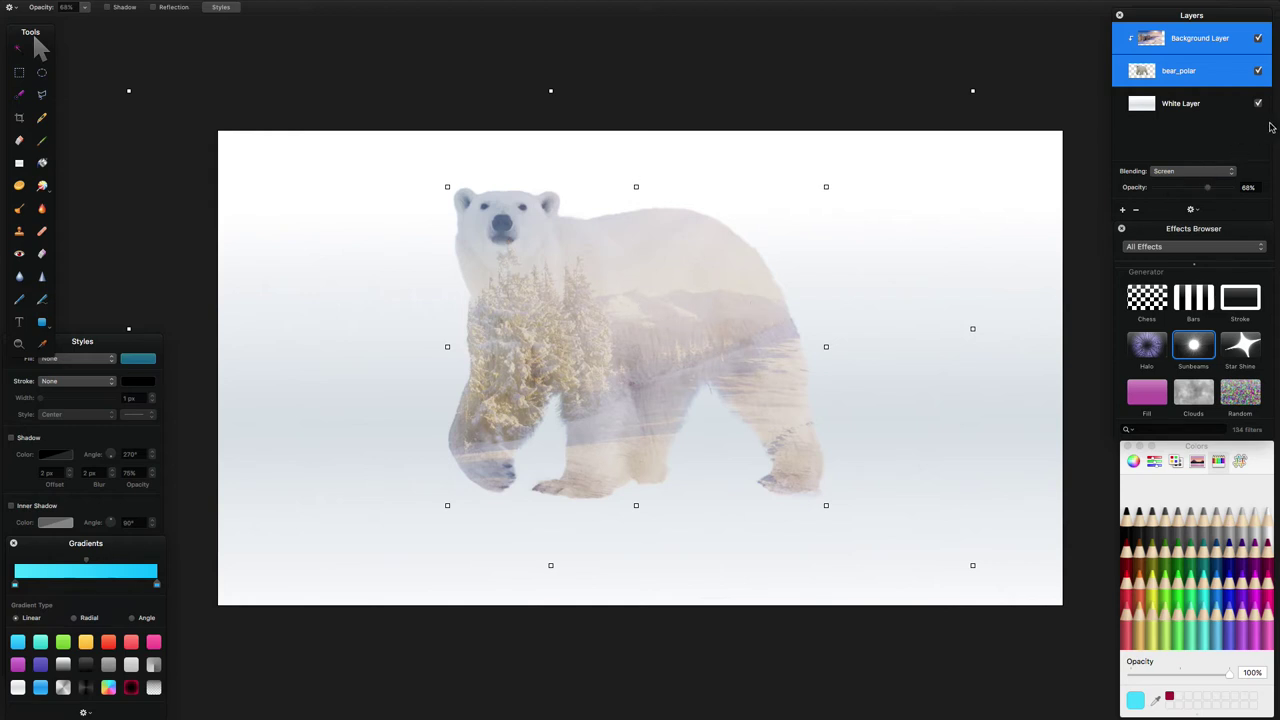
Duplicate the bear_polar layer and place the copy between bear_polar and the White Layer.
left_click(1192, 114)
left_click(1177, 83)
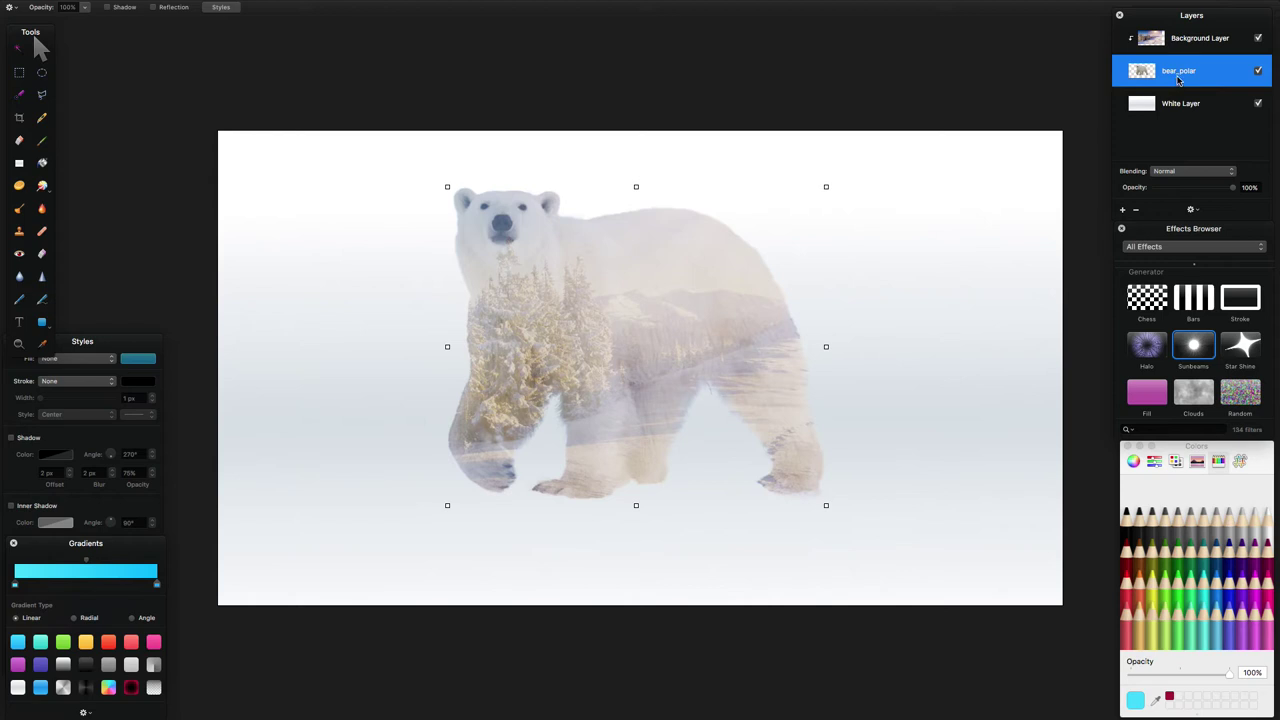
right_click(1178, 80)
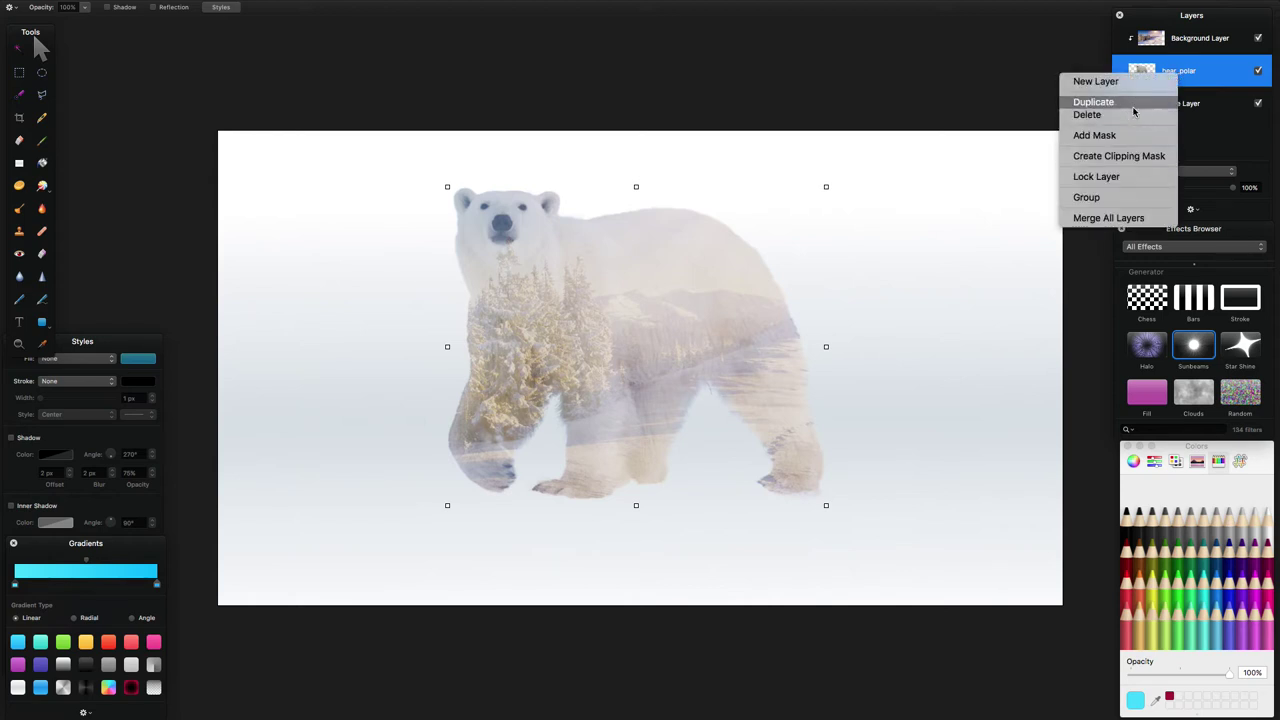
left_click(1093, 102)
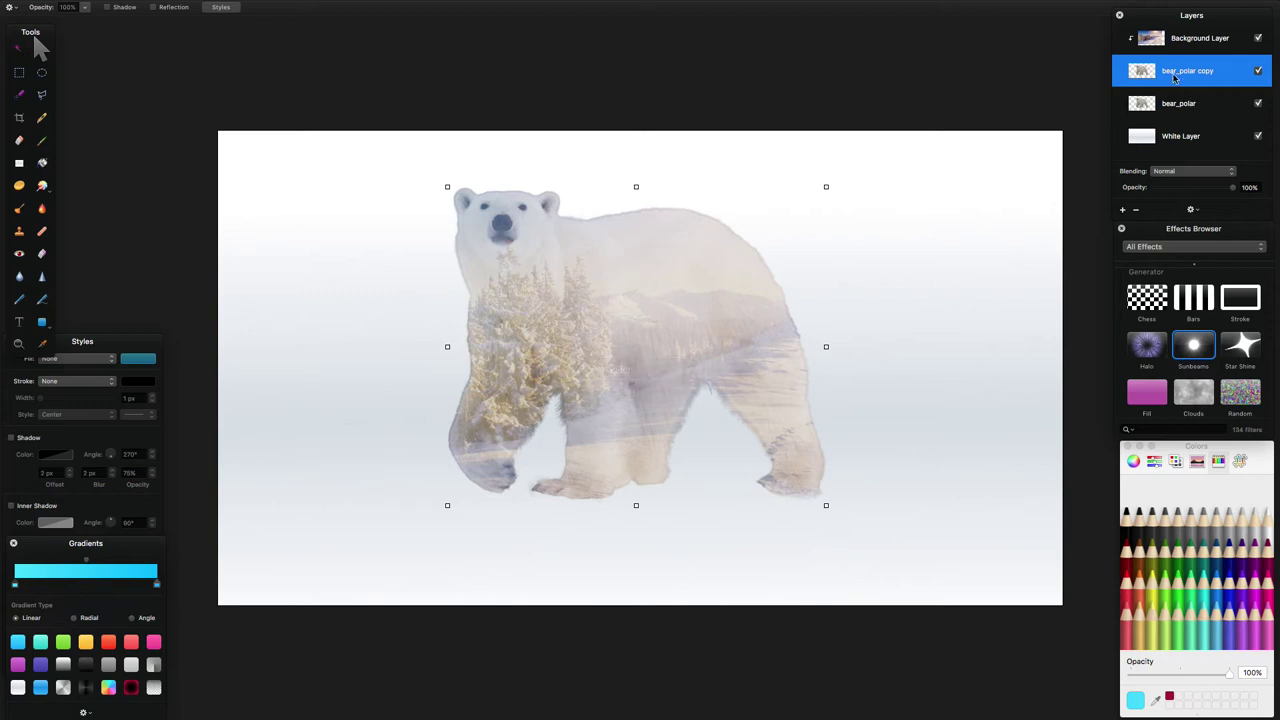
left_click_drag(1175, 74, 1170, 138)
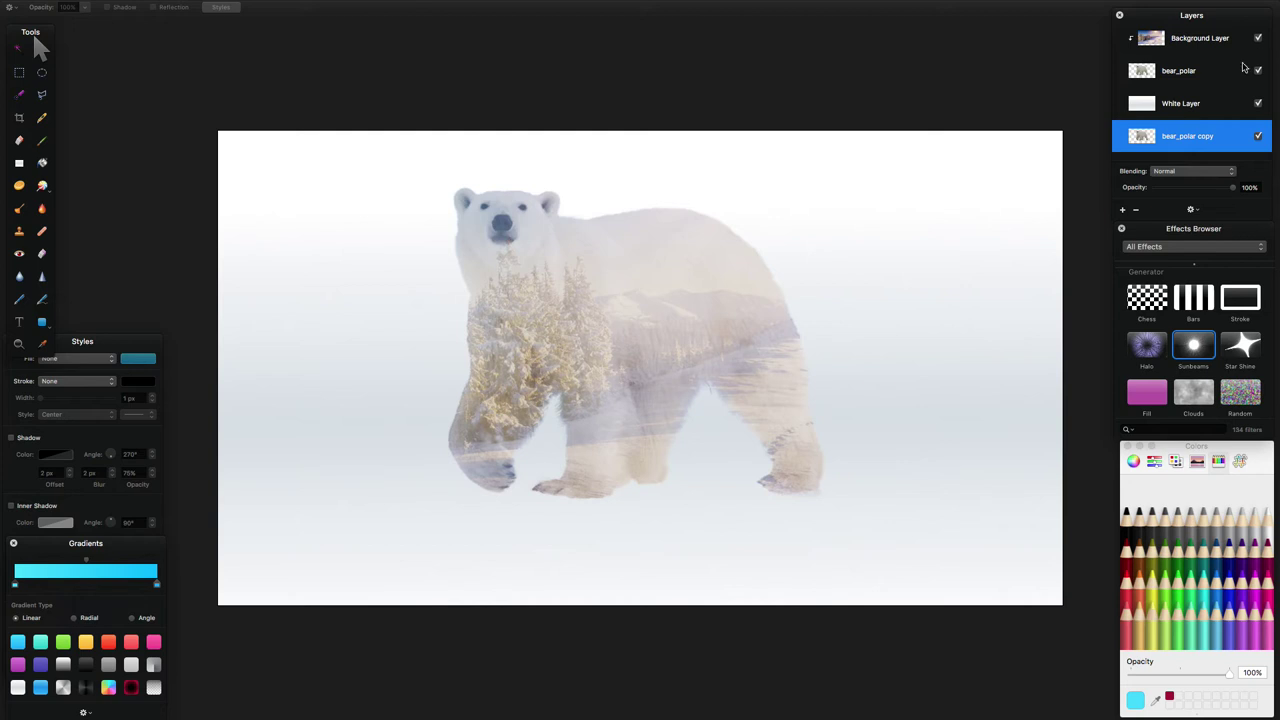
left_click_drag(1180, 138, 1180, 102)
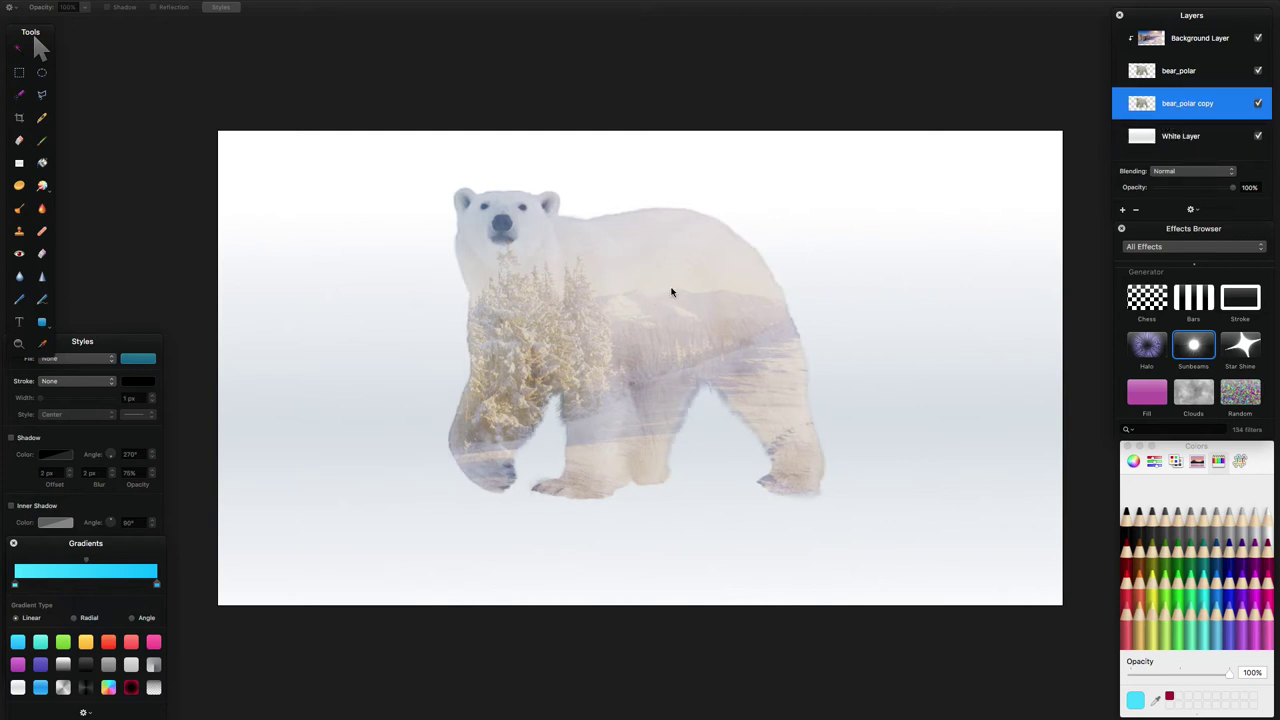
Shift the clipped Background Layer slightly up and left within the bear, and hide that layer.
mouse_move(669, 289)
left_mouse_down()
mouse_move(700, 383)
mouse_move(680, 289)
mouse_move(649, 274)
left_mouse_up()
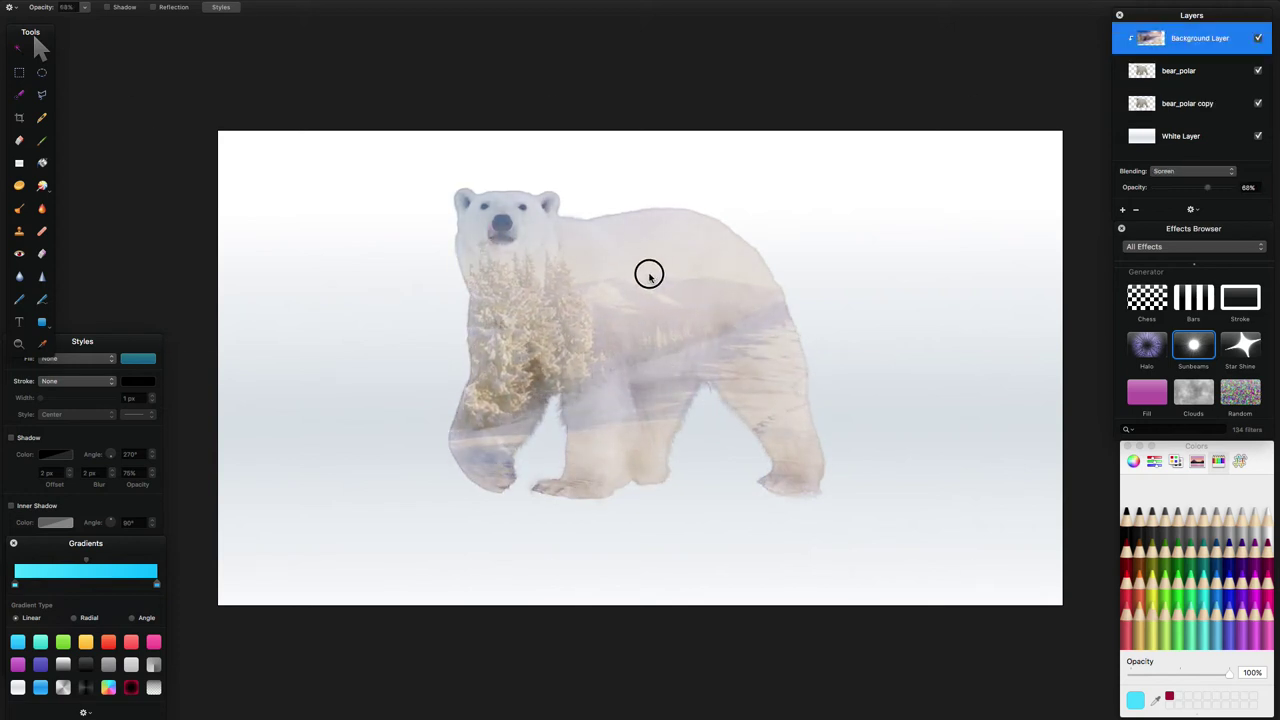
left_click(1172, 100)
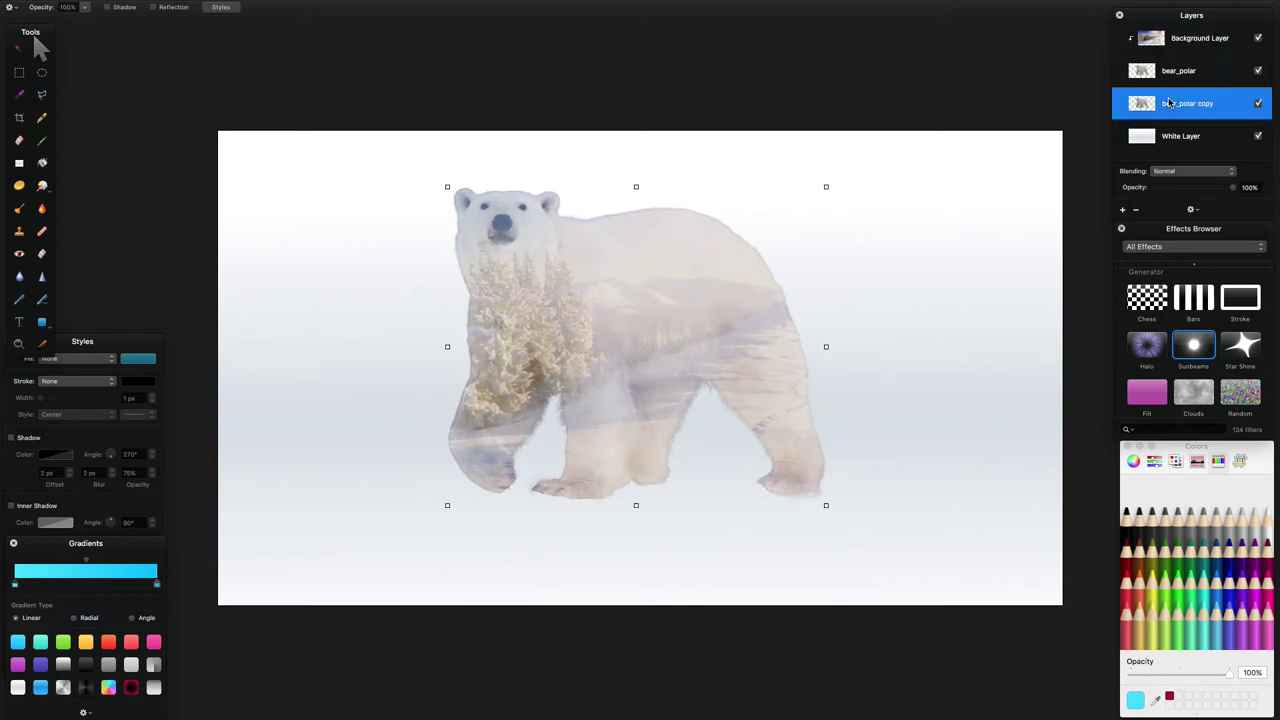
left_click(1259, 39)
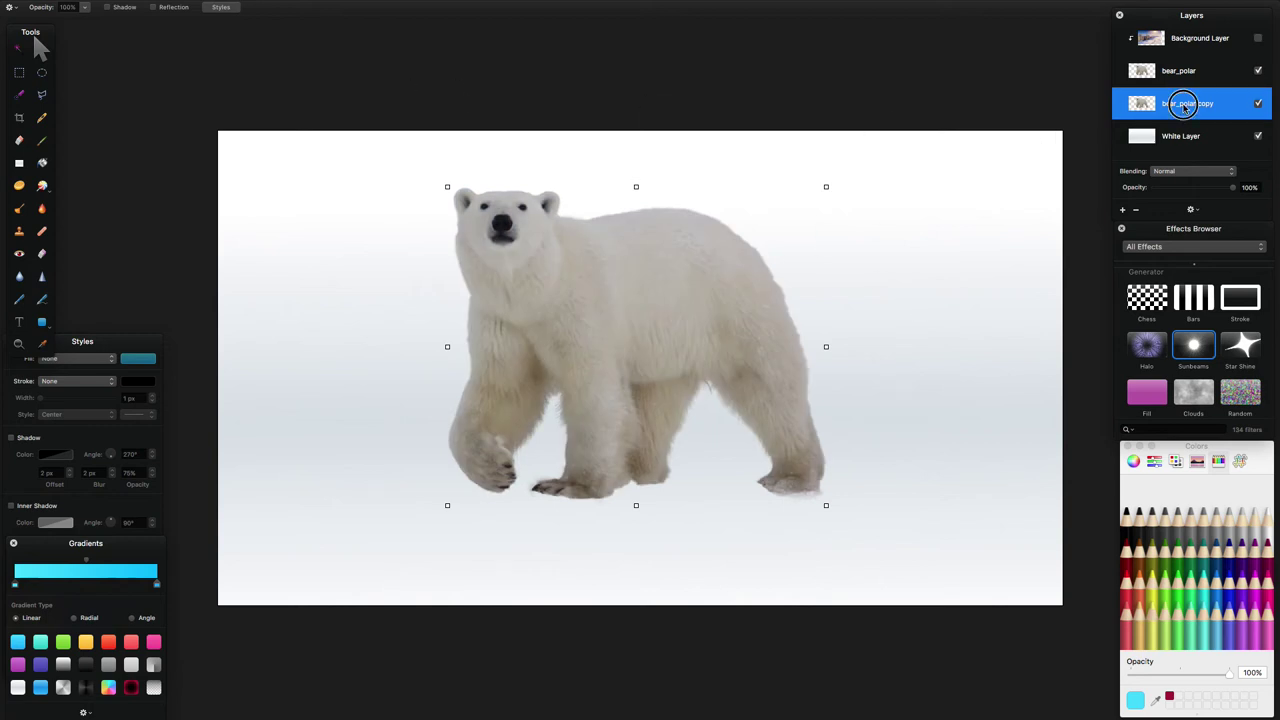
Flip the bear_polar copy vertically and move it below the bear so the mirrored paws sit beneath the original ones.
mouse_move(150, 7)
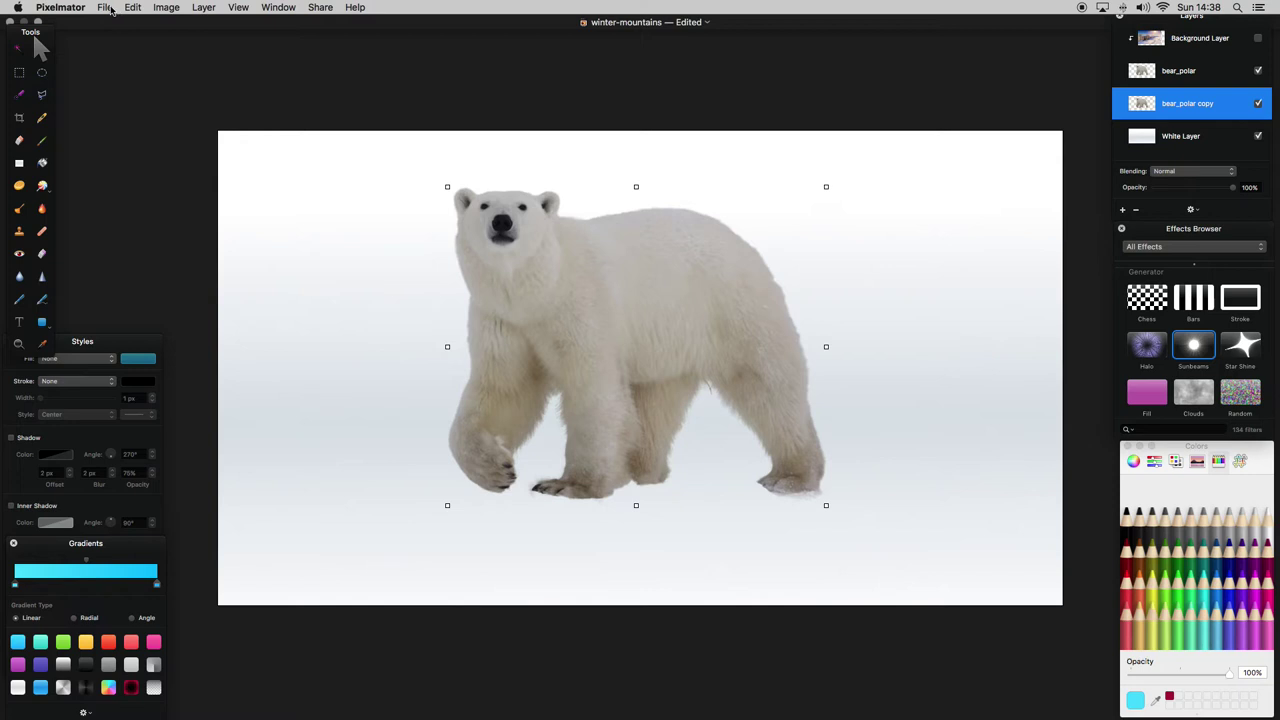
left_click(134, 7)
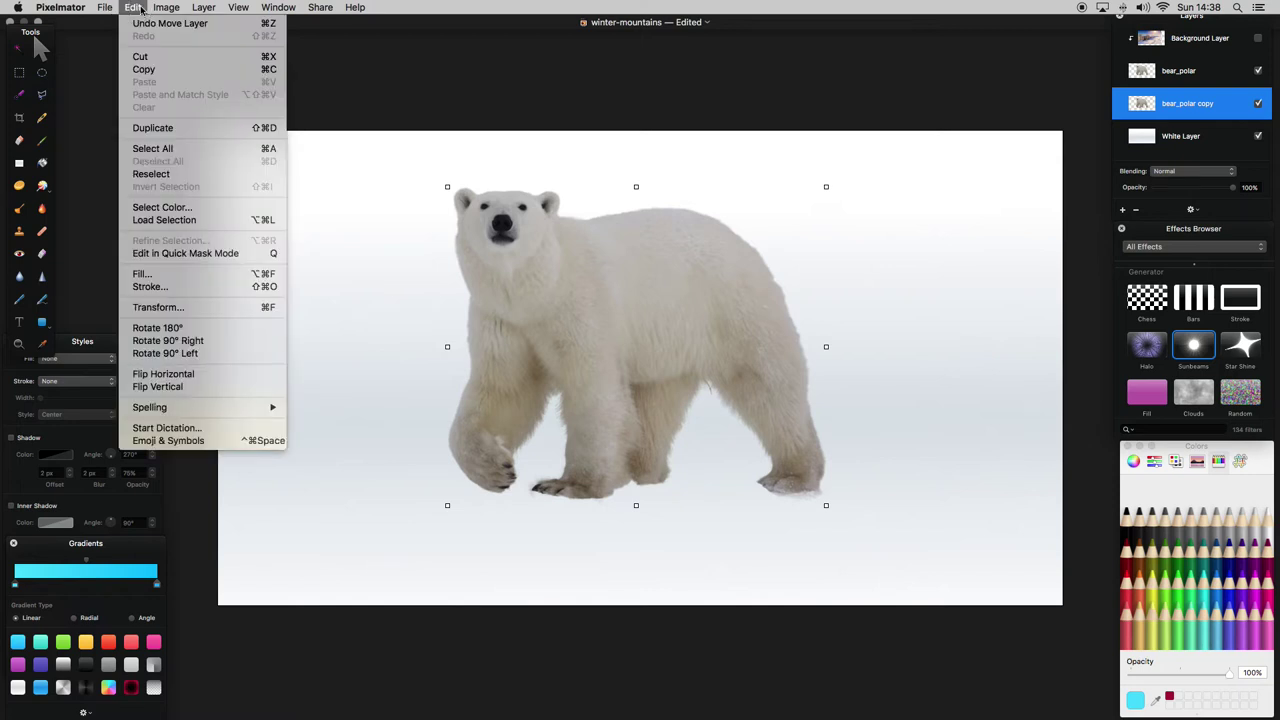
left_click(188, 388)
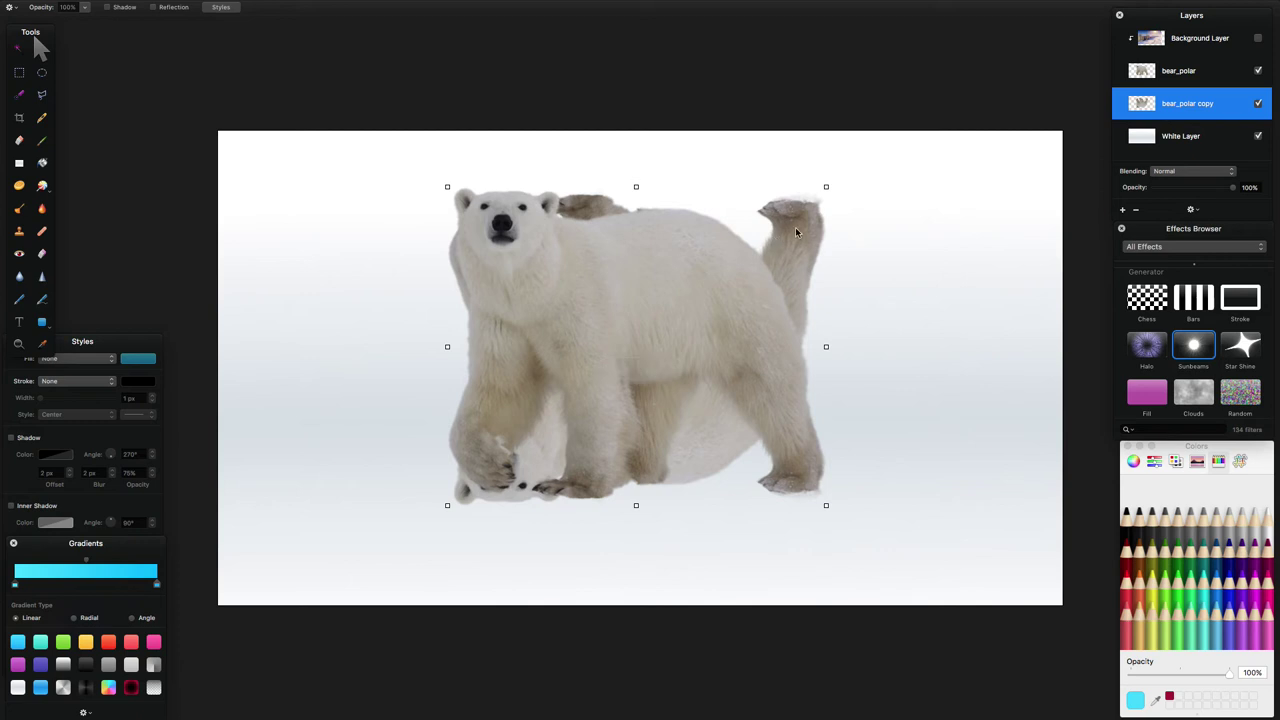
left_click_drag(826, 187, 801, 510)
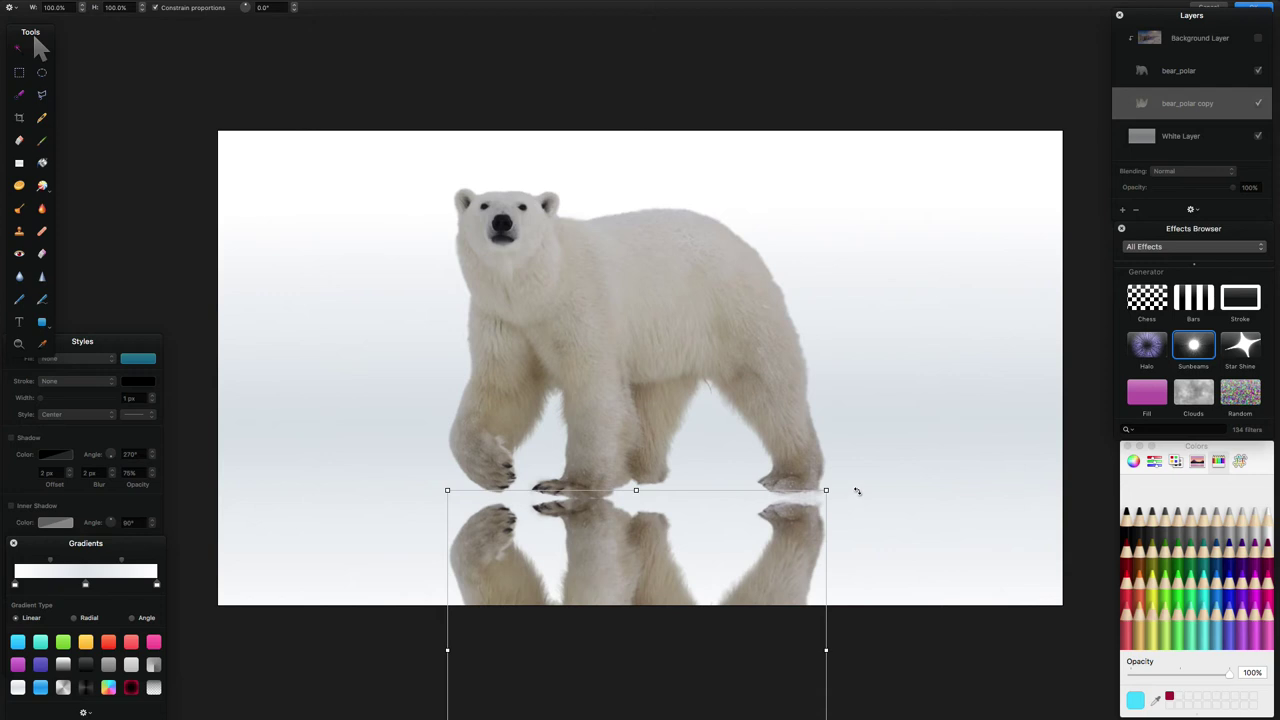
Try rotating the flipped bear copy to 358.5° to line its paws up with the bear above.
left_click_drag(850, 491, 850, 483)
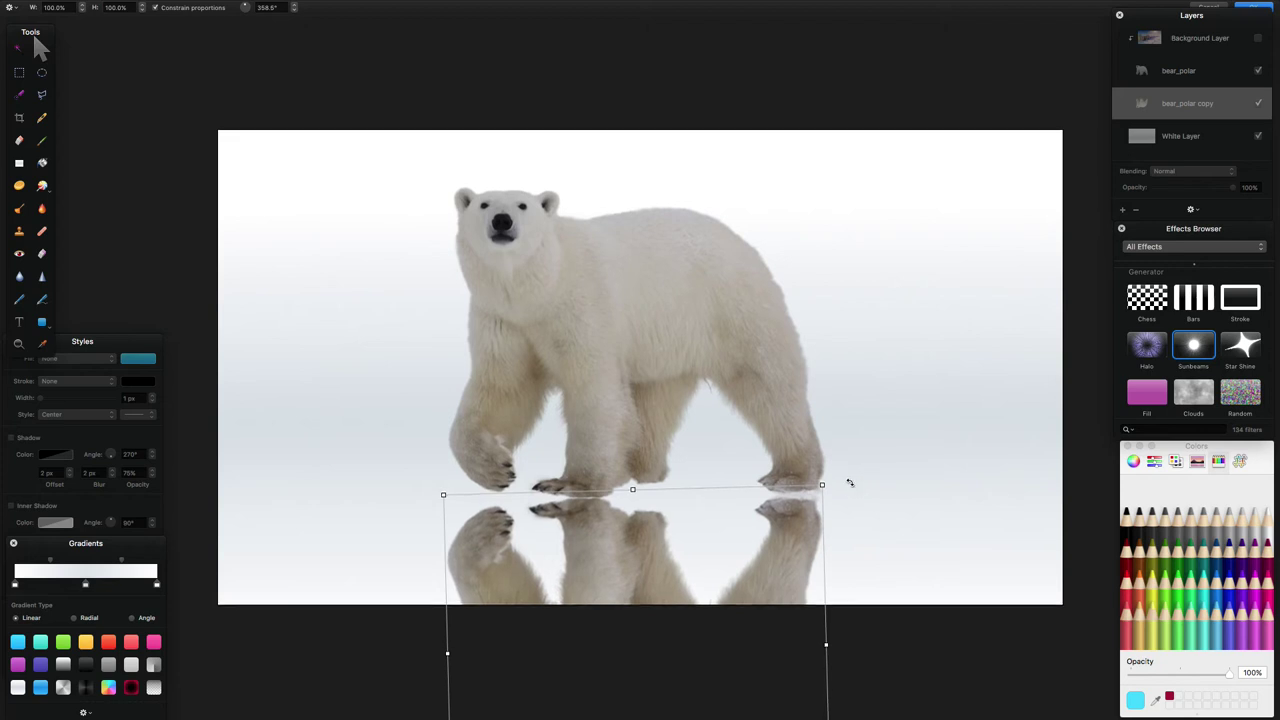
left_click(1253, 7)
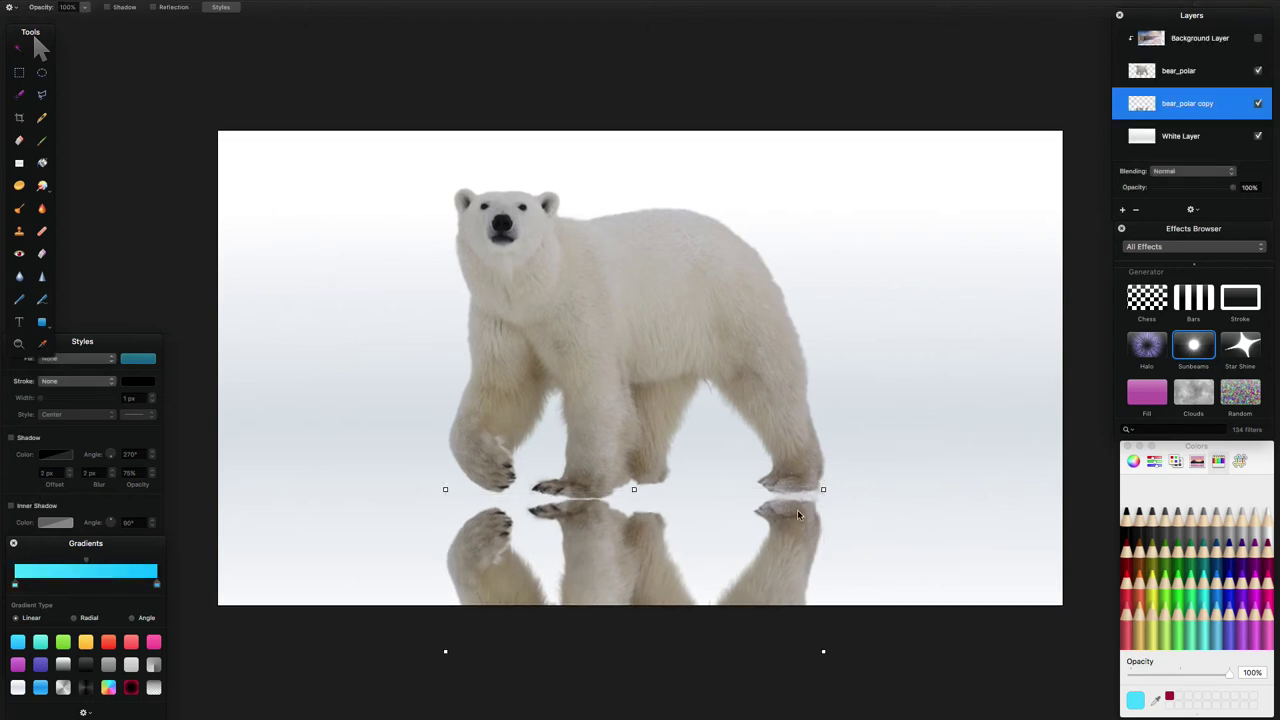
key("e")
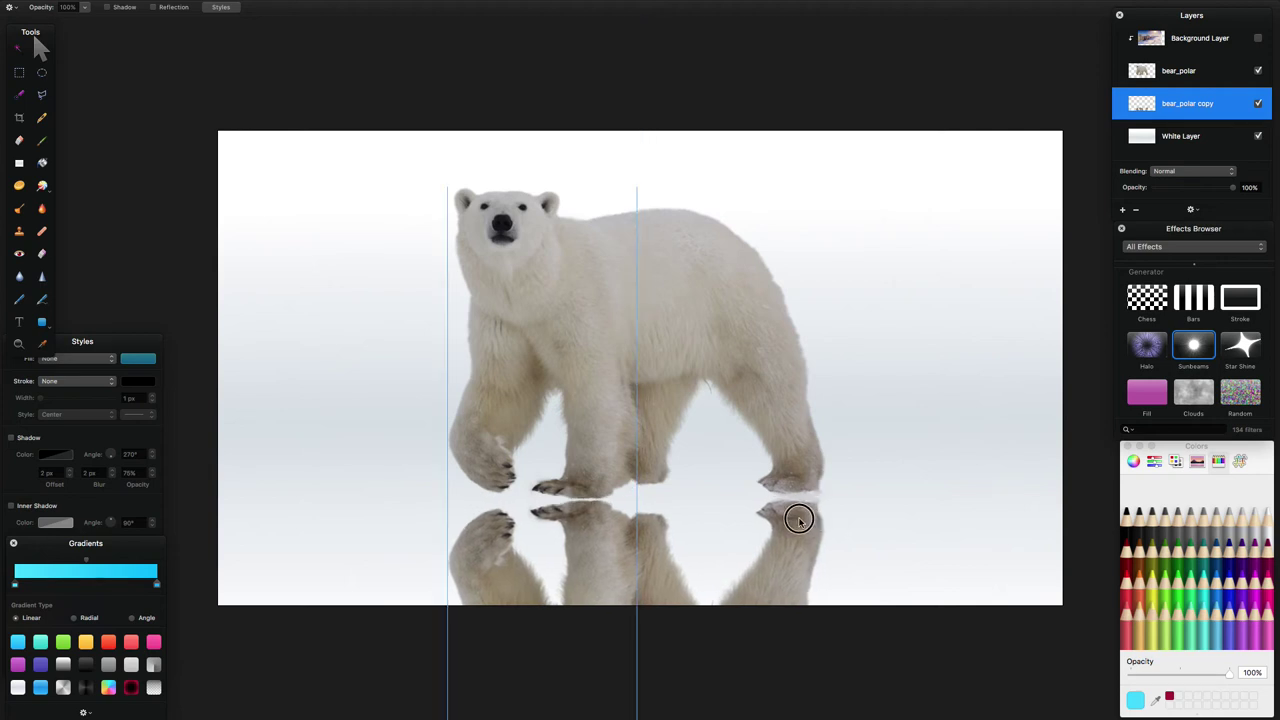
key("v")
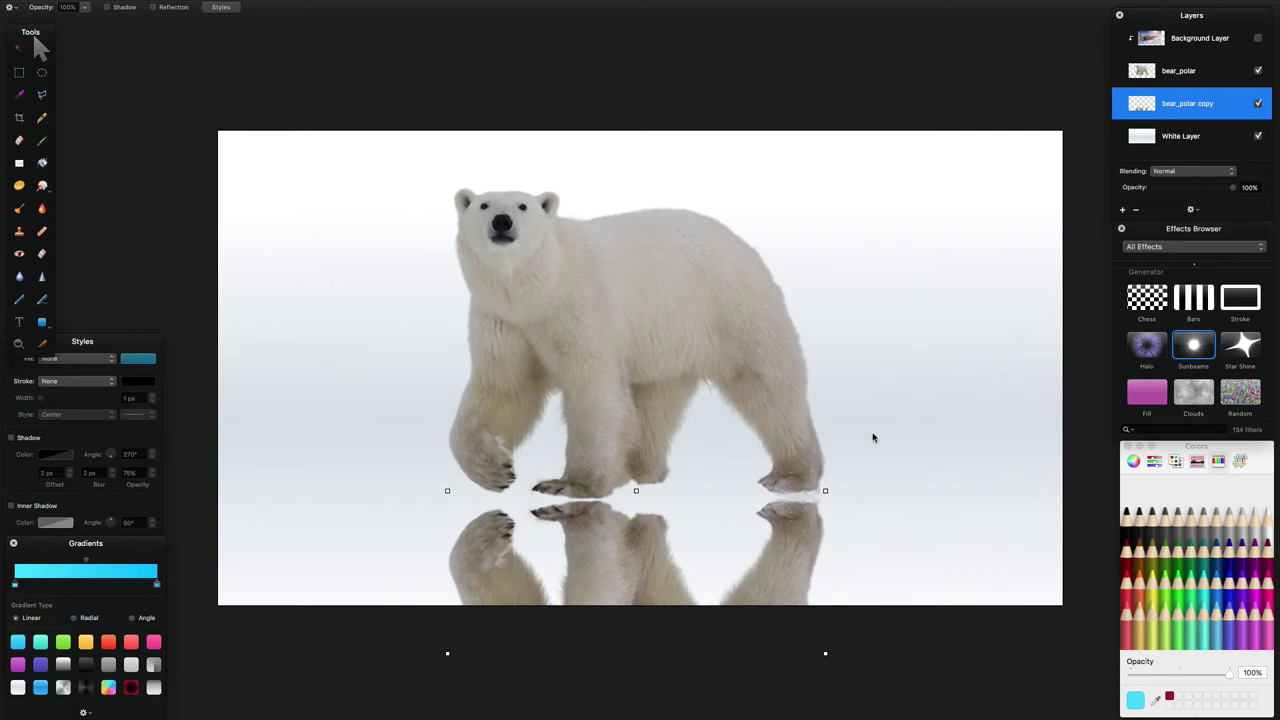
Rotate the flipped bear copy to 358.7° and nudge it so its paws line up with those of the bear above.
key("super+f")
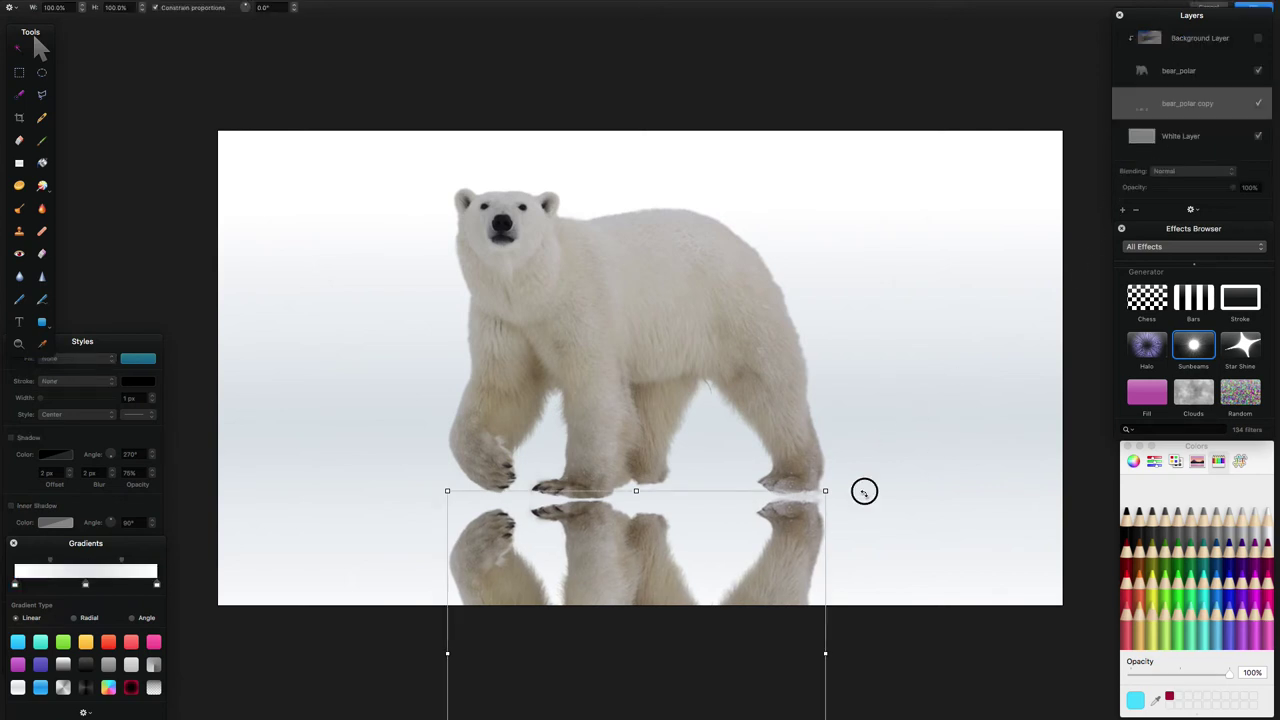
left_click_drag(864, 490, 863, 480)
left_click_drag(763, 534, 773, 531)
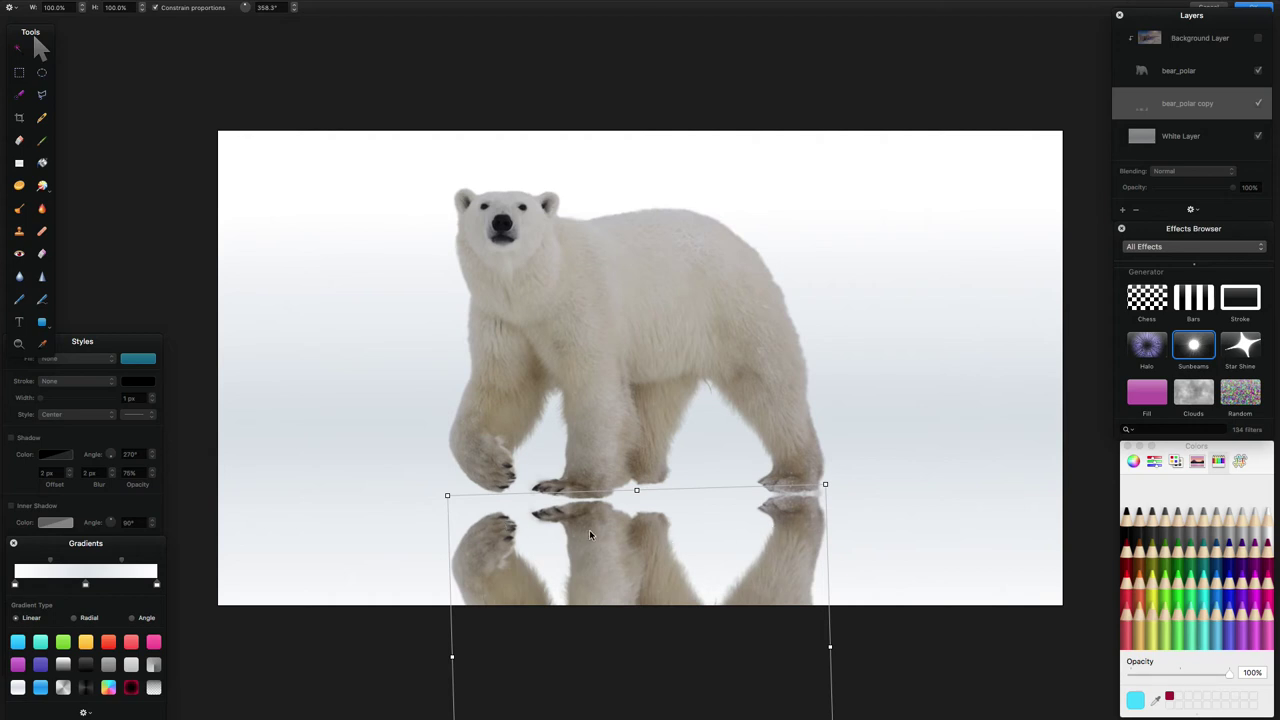
left_click_drag(589, 530, 590, 530)
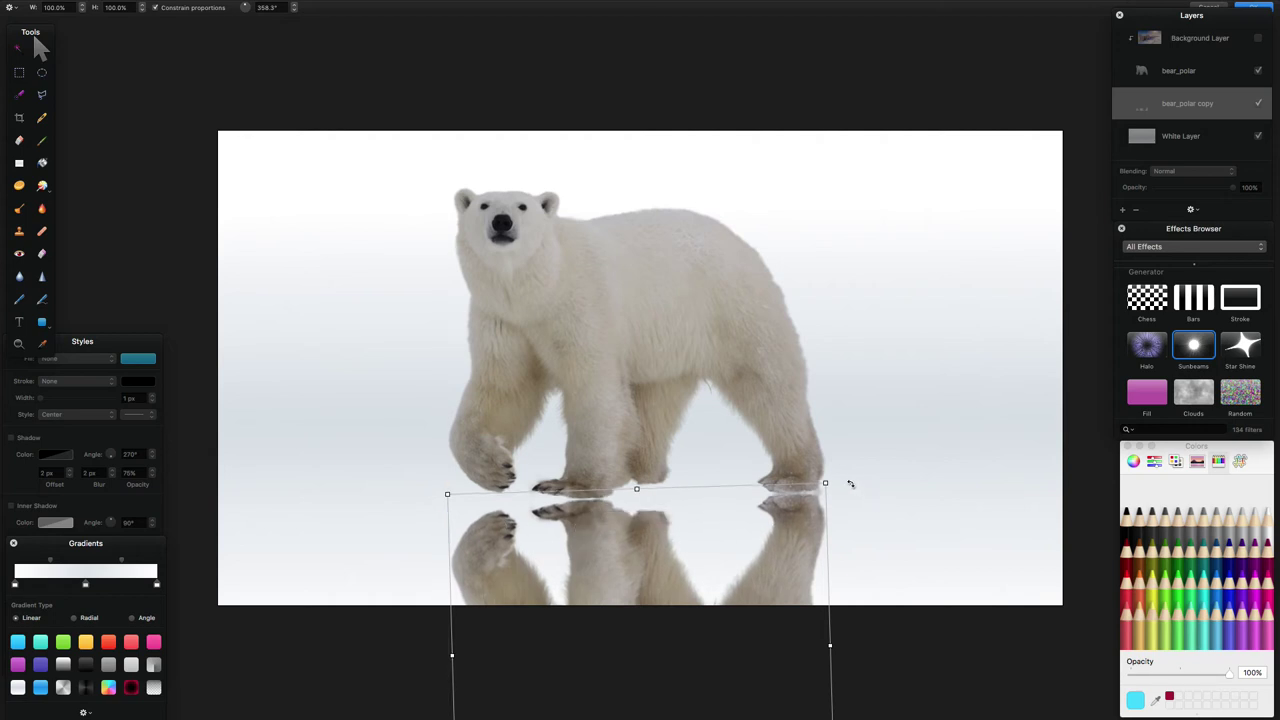
left_click_drag(851, 486, 849, 480)
left_click_drag(803, 522, 874, 486)
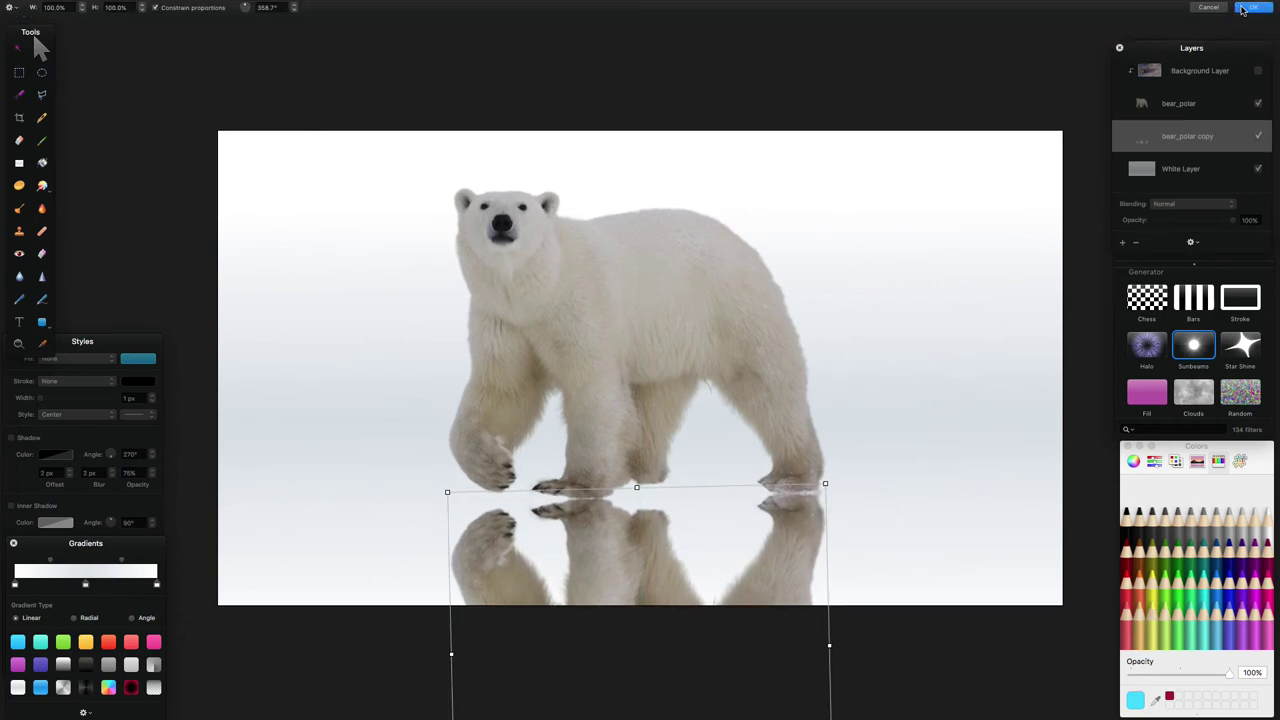
left_click(1243, 10)
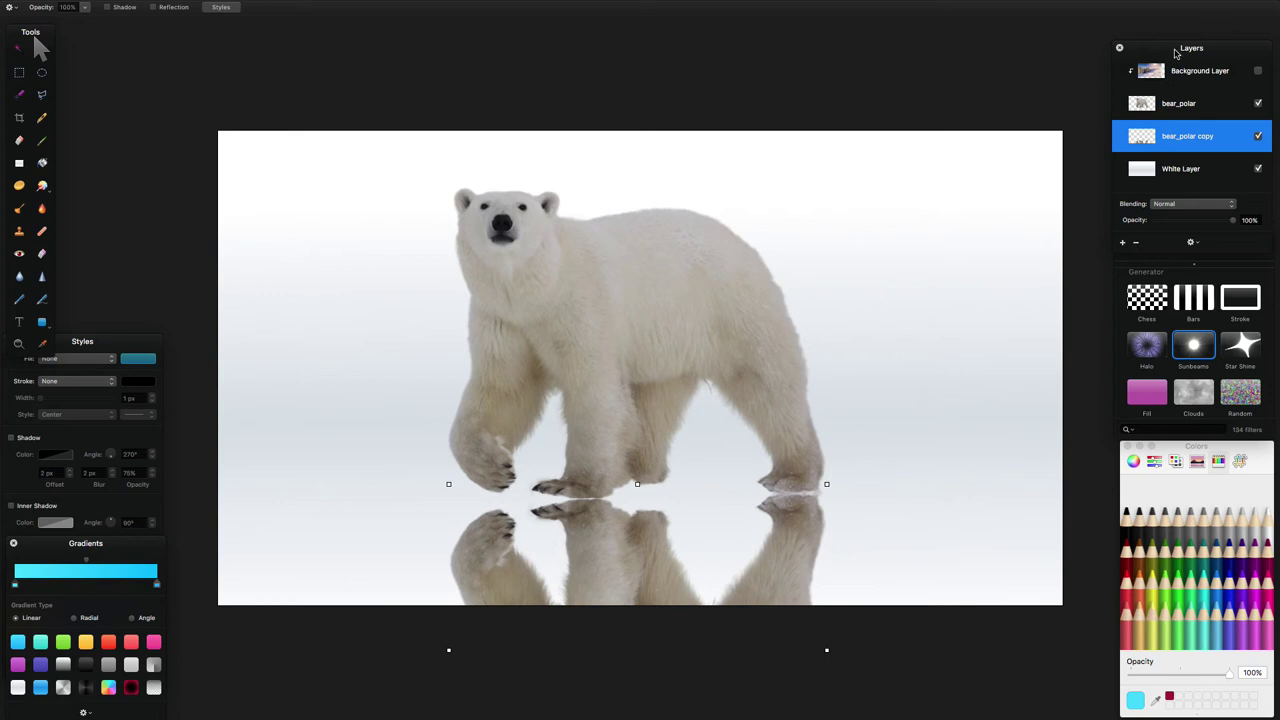
left_click_drag(1176, 54, 1169, 8)
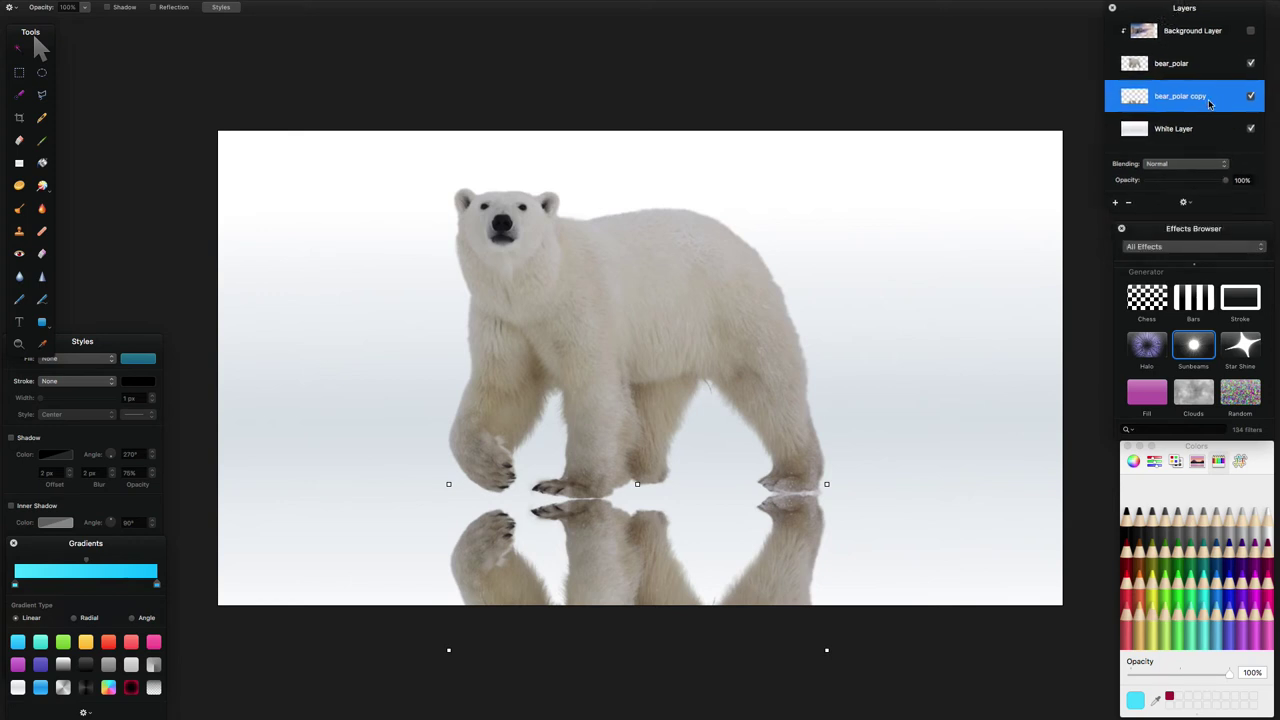
Show the clipped Background Layer again and try Overlay blending on the bear_polar copy.
left_click(1251, 31)
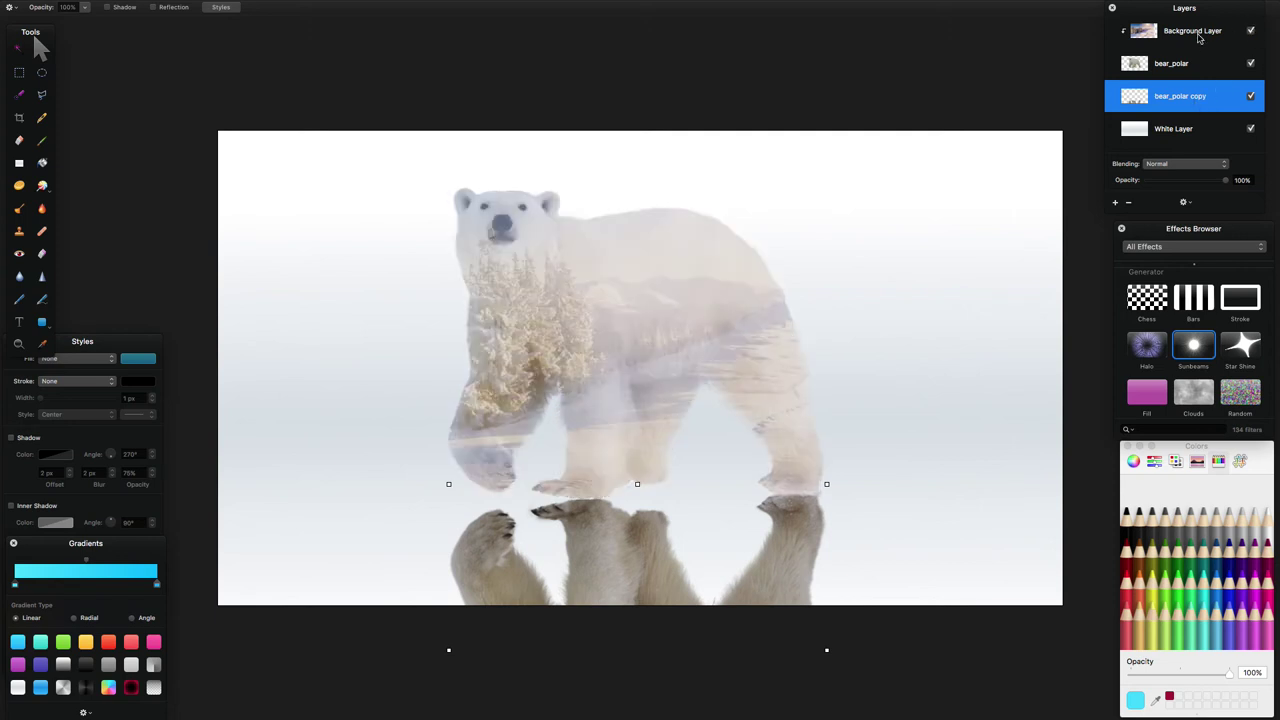
left_click(1218, 165)
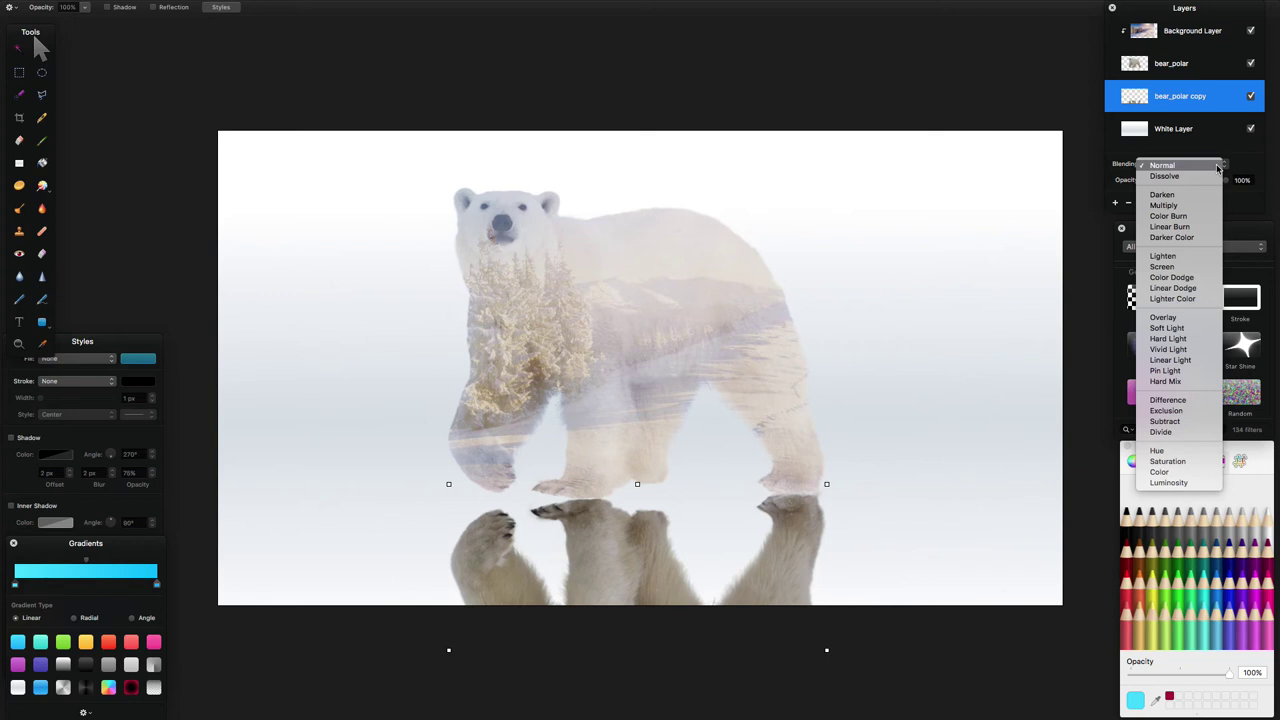
scroll(1191, 322, "down", 3)
left_click(1191, 318)
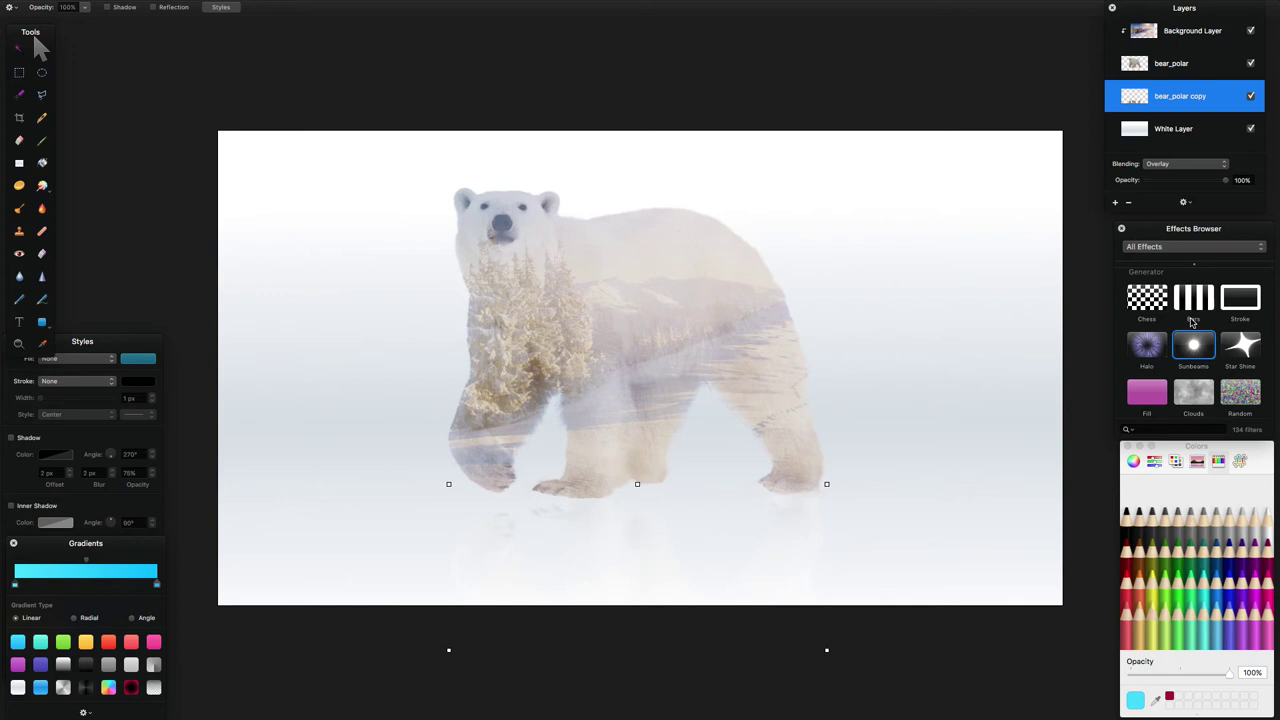
Try Linear Light blending at 54% opacity and Vivid Light at 86% on the bear_polar copy.
left_click(1222, 166)
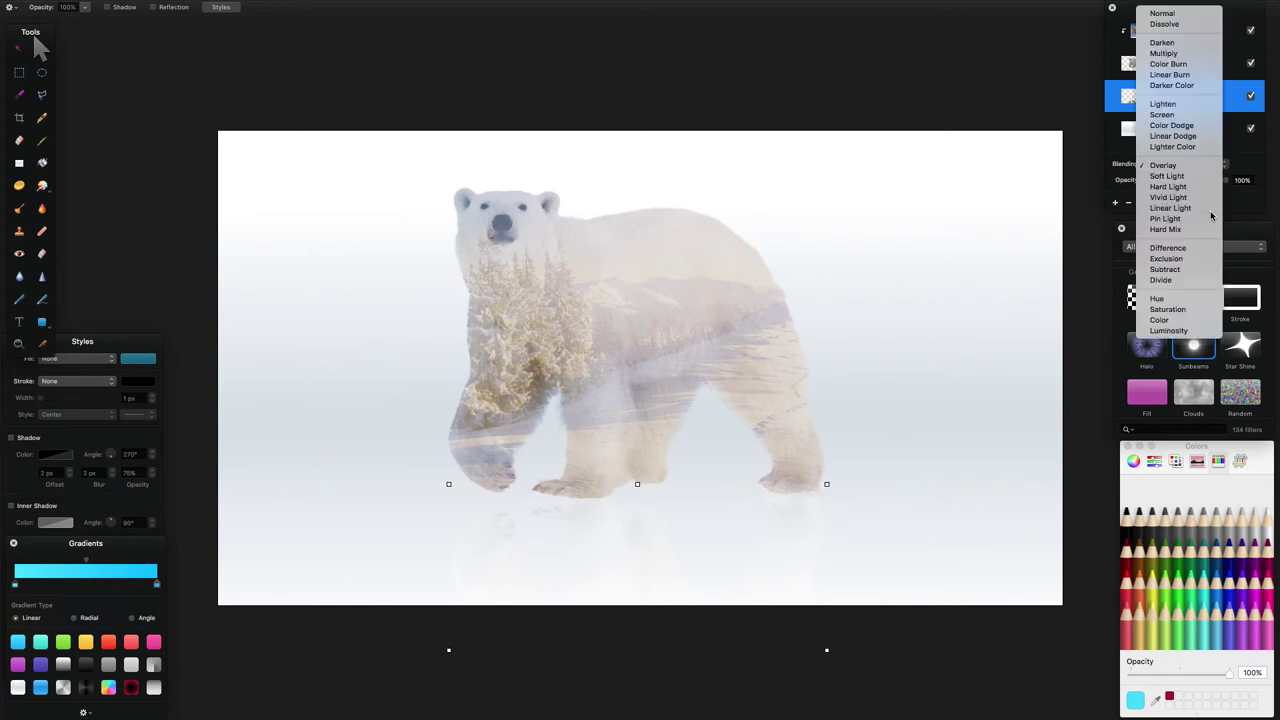
left_click(1208, 209)
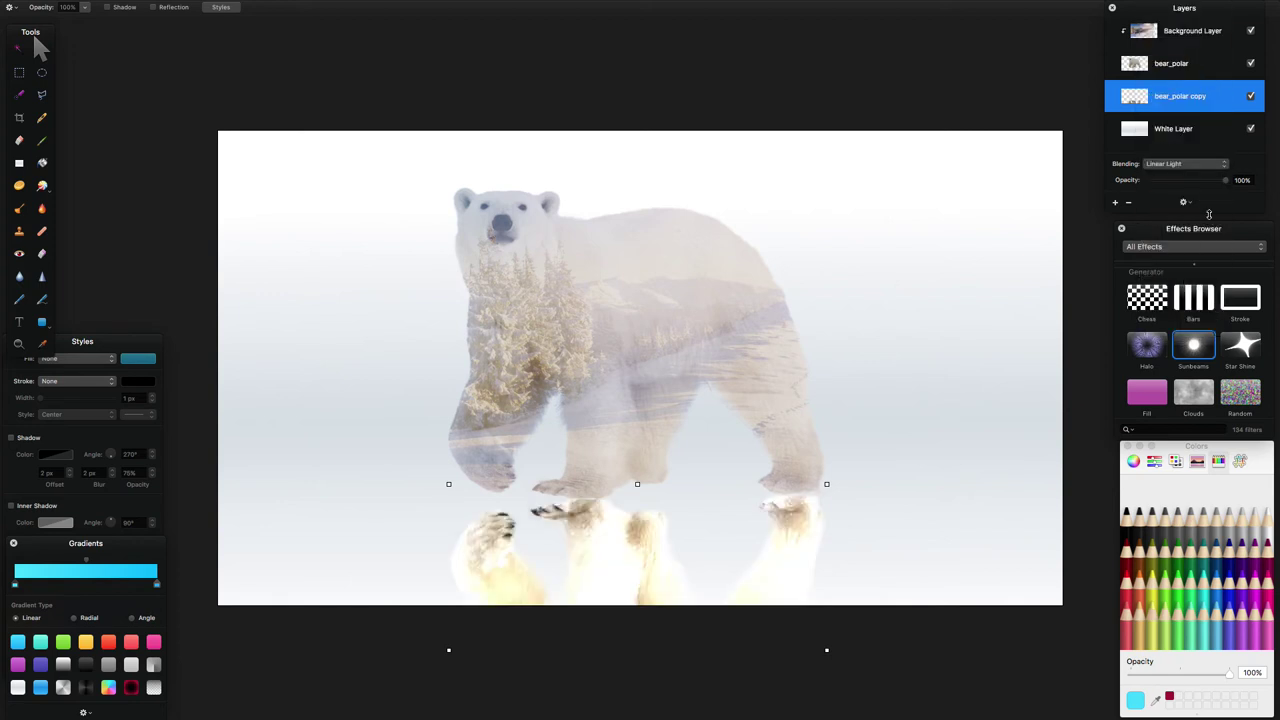
left_click_drag(1227, 181, 1188, 186)
left_click(1210, 163)
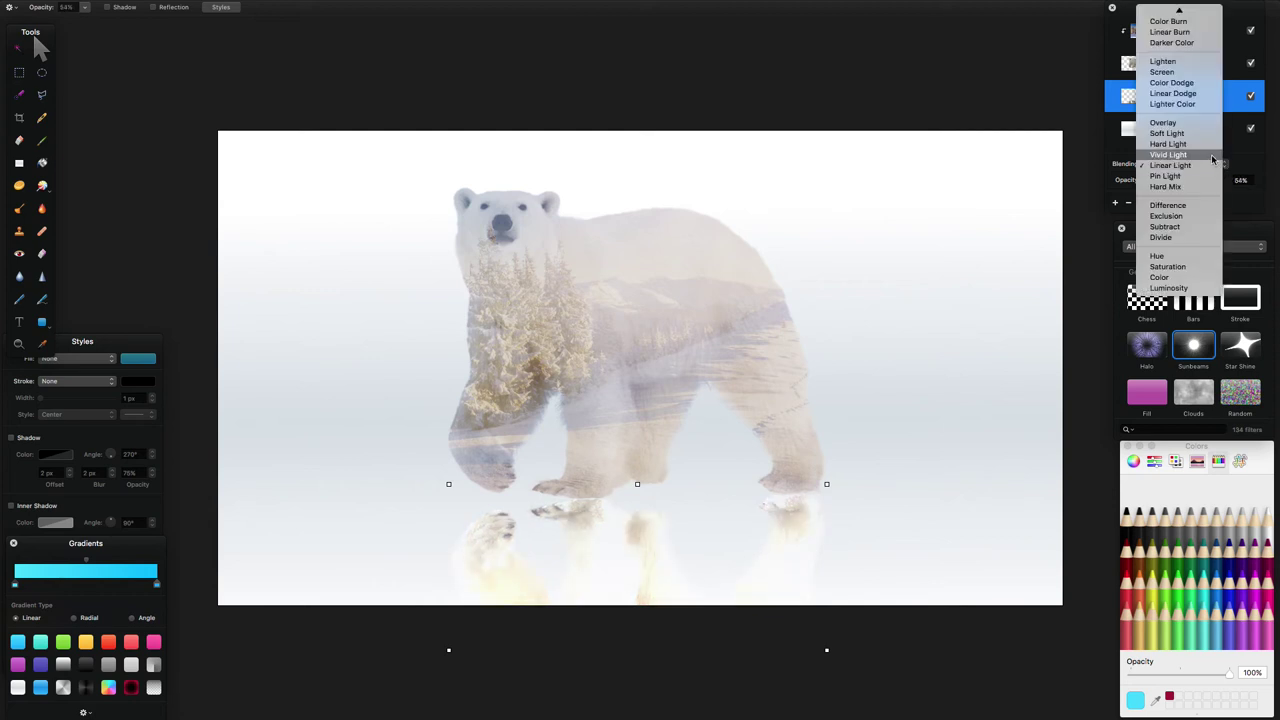
left_click(1212, 157)
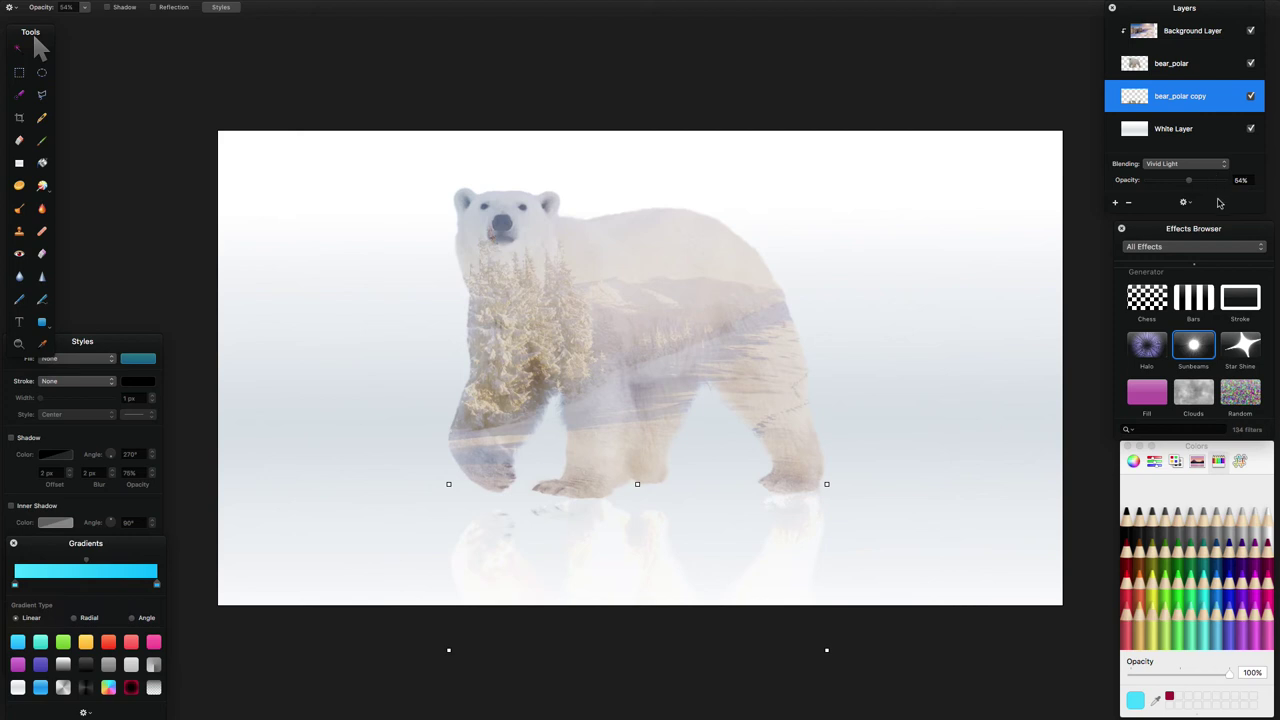
mouse_move(1191, 183)
left_mouse_down()
mouse_move(1234, 179)
mouse_move(1216, 185)
left_mouse_up()
Try Hard Light blending at 74% opacity and Soft Light at 100% on the bear_polar copy.
left_click(1205, 163)
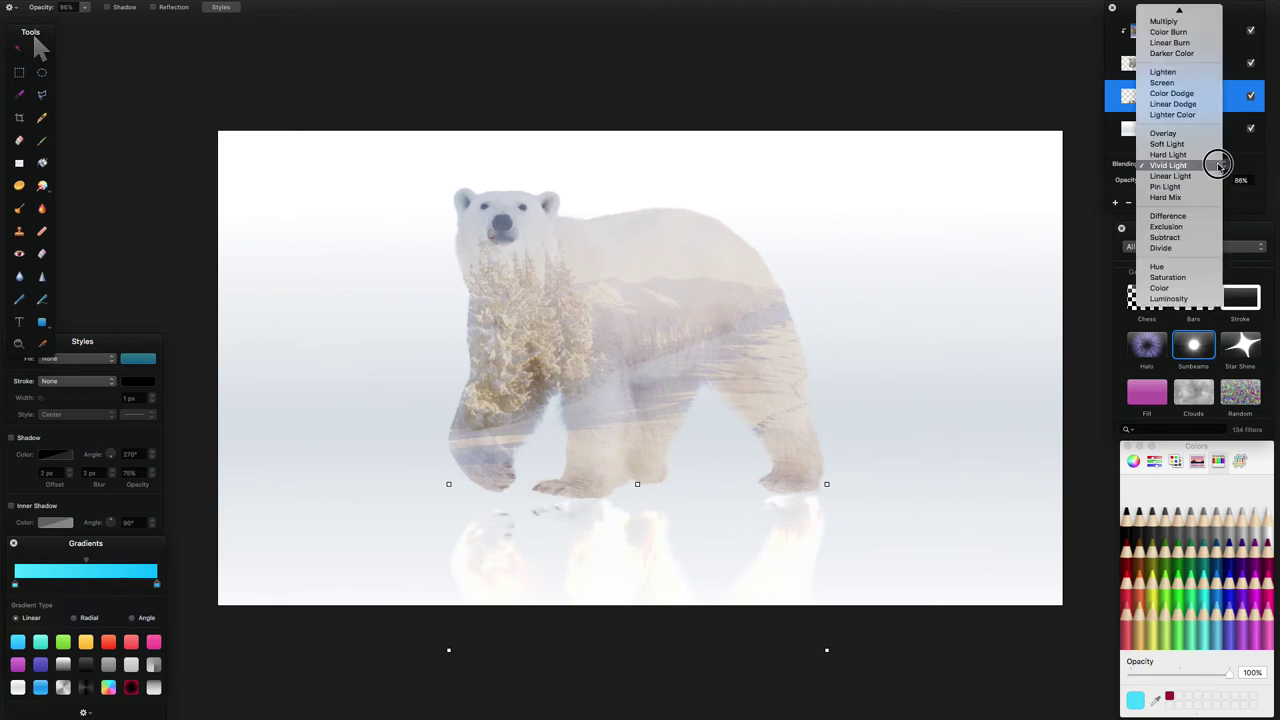
left_click(1200, 153)
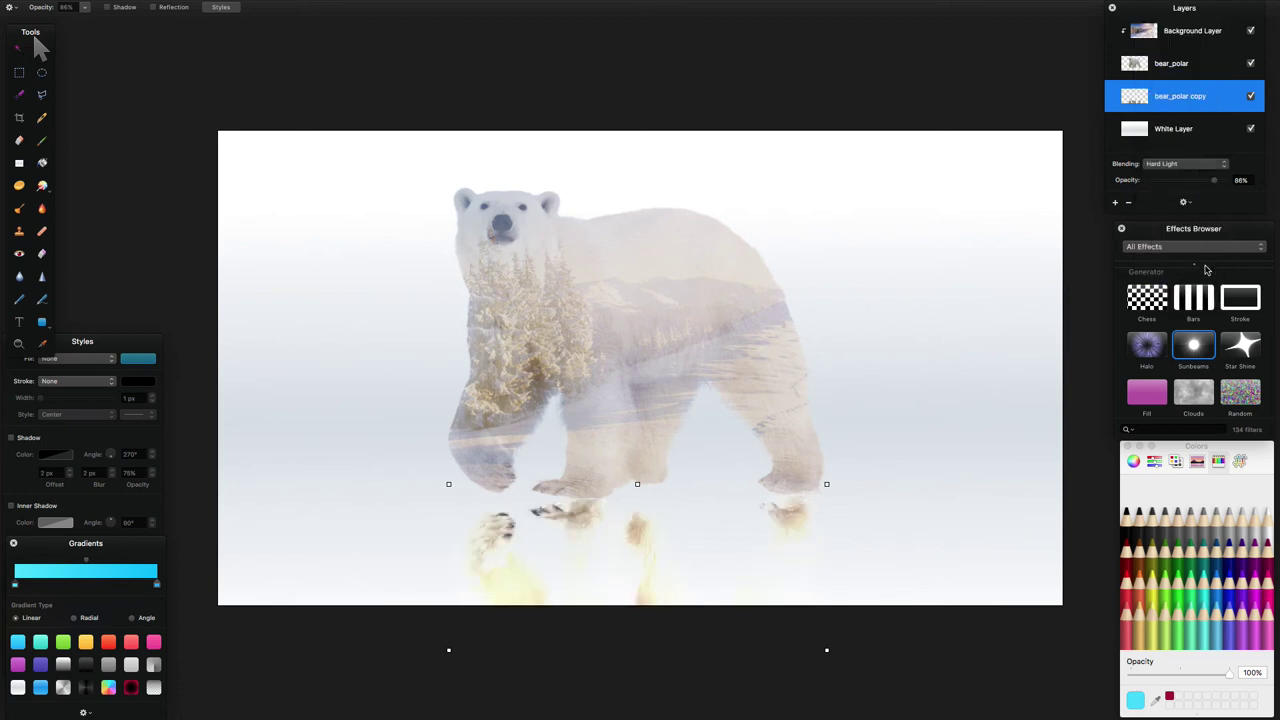
mouse_move(1213, 183)
left_mouse_down()
mouse_move(1180, 182)
mouse_move(1200, 181)
left_mouse_up()
left_click(1205, 163)
left_click(1203, 156)
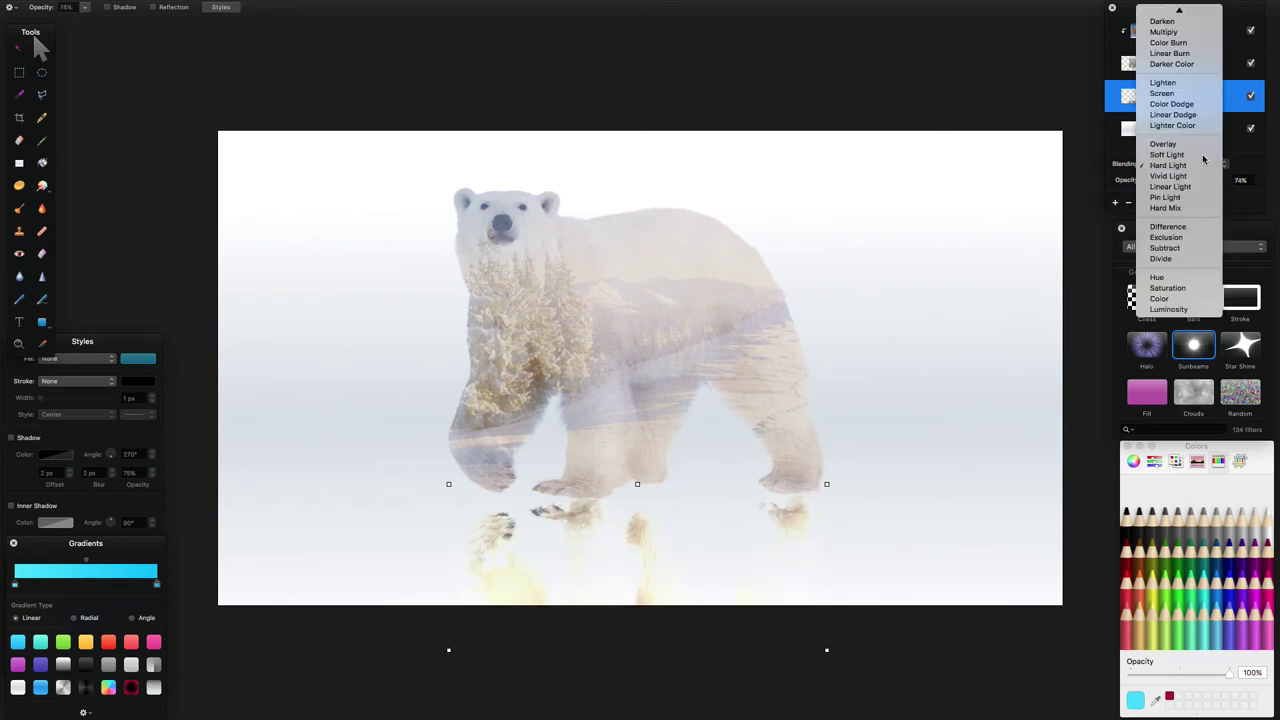
left_click_drag(1208, 183, 1229, 178)
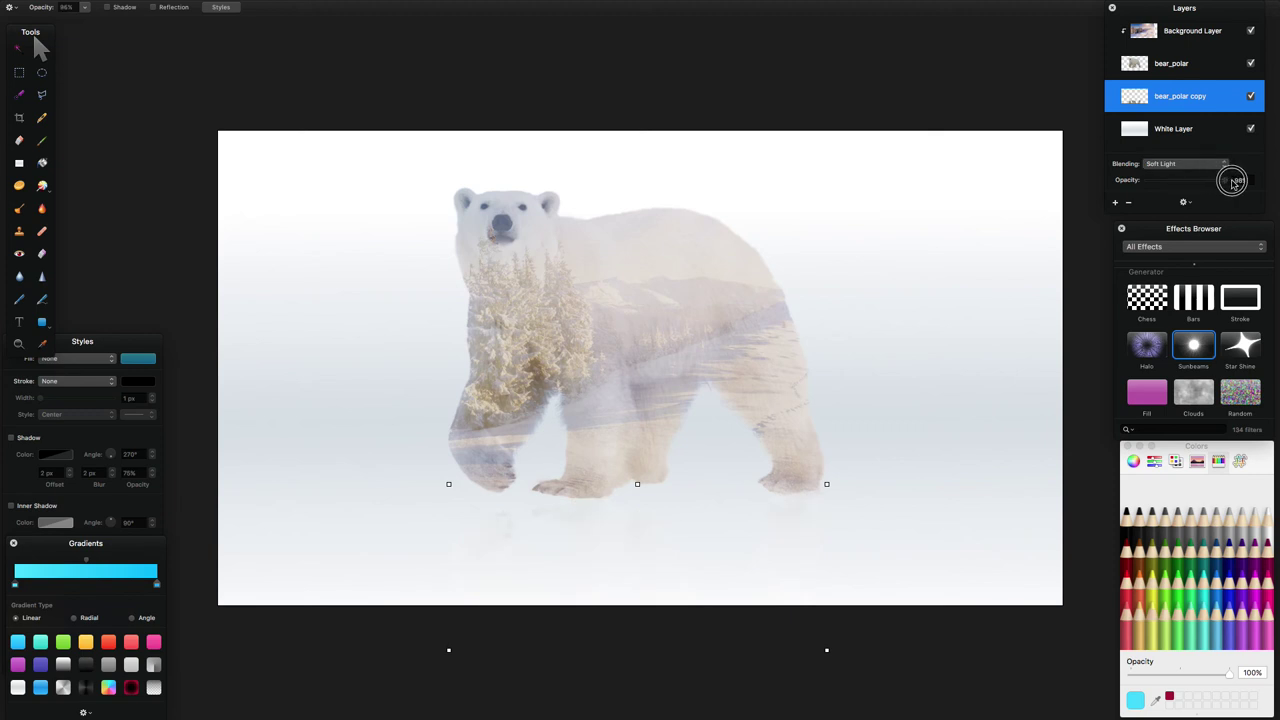
Try the Difference, Hard Mix and Pin Light blending modes on the bear_polar copy.
left_click(1215, 165)
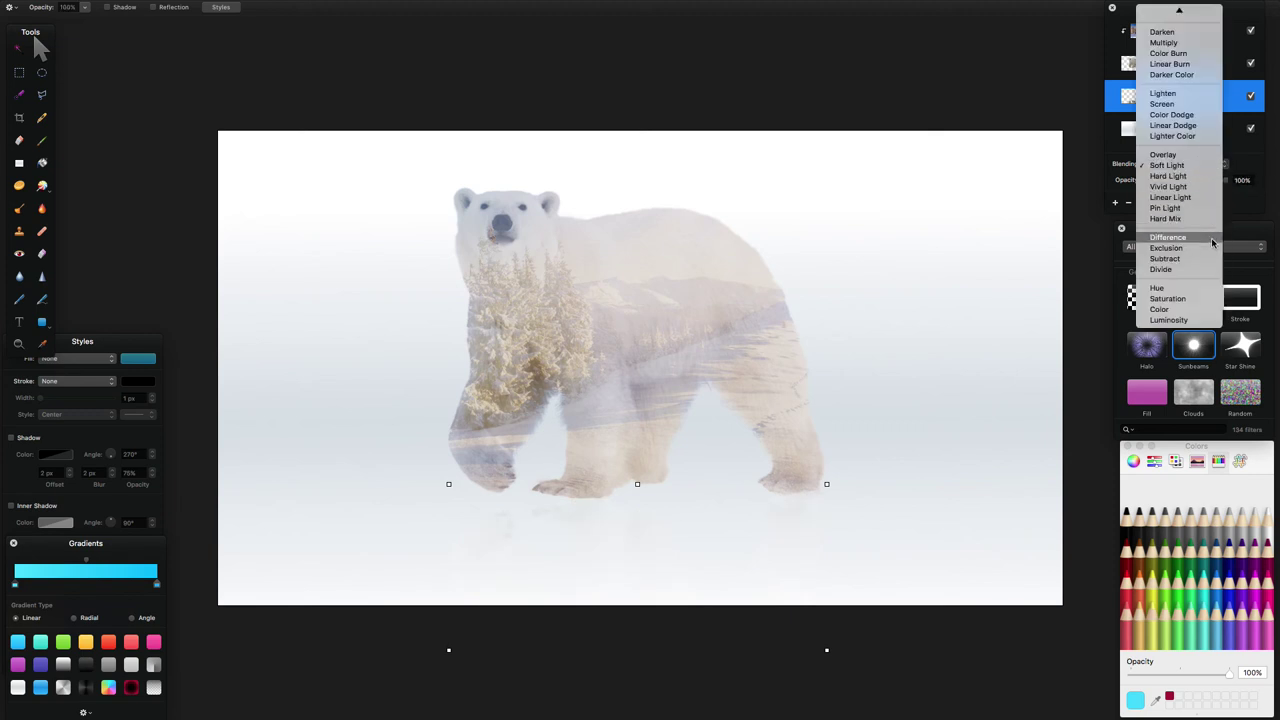
left_click(1215, 238)
left_click(1215, 170)
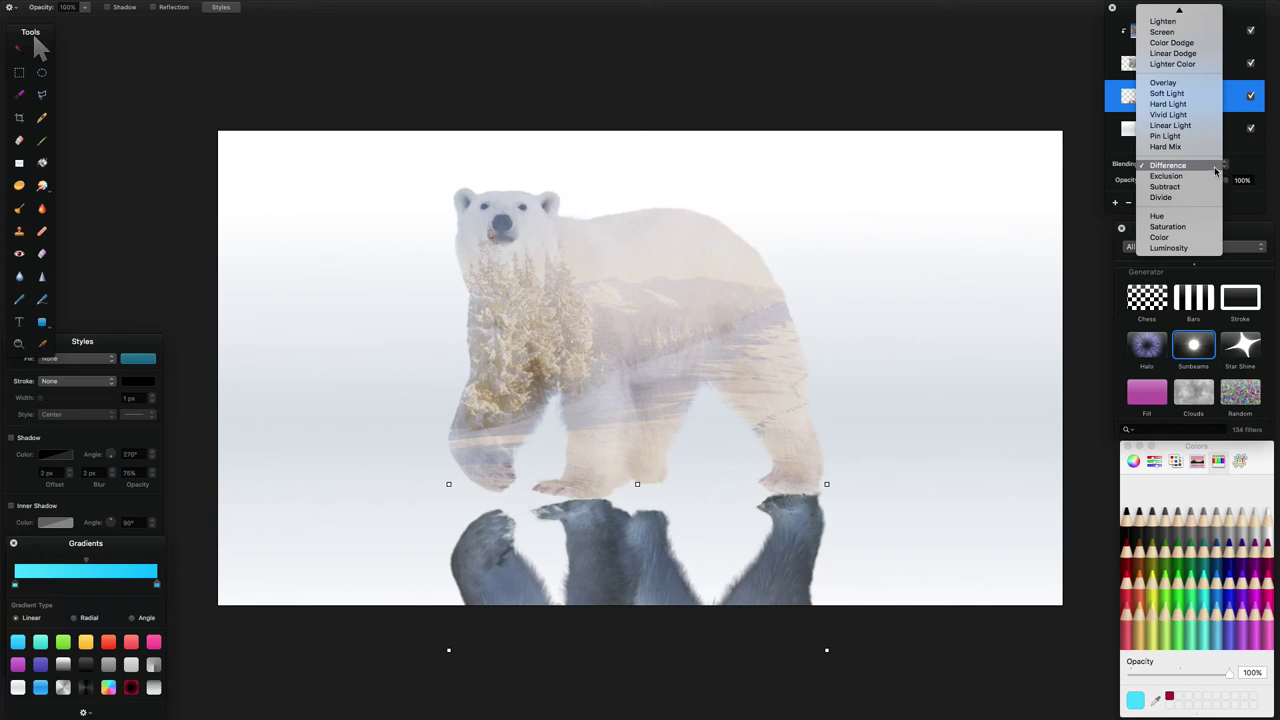
left_click(1208, 147)
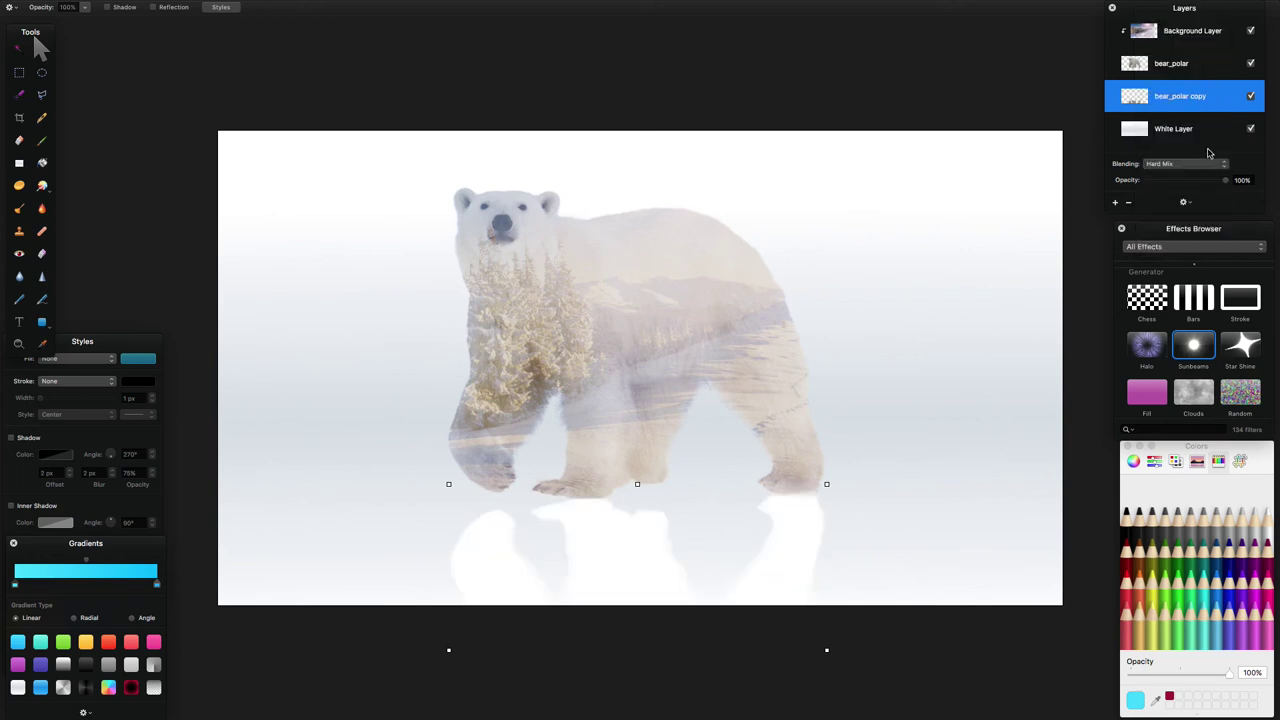
left_click(1208, 161)
left_click(1210, 151)
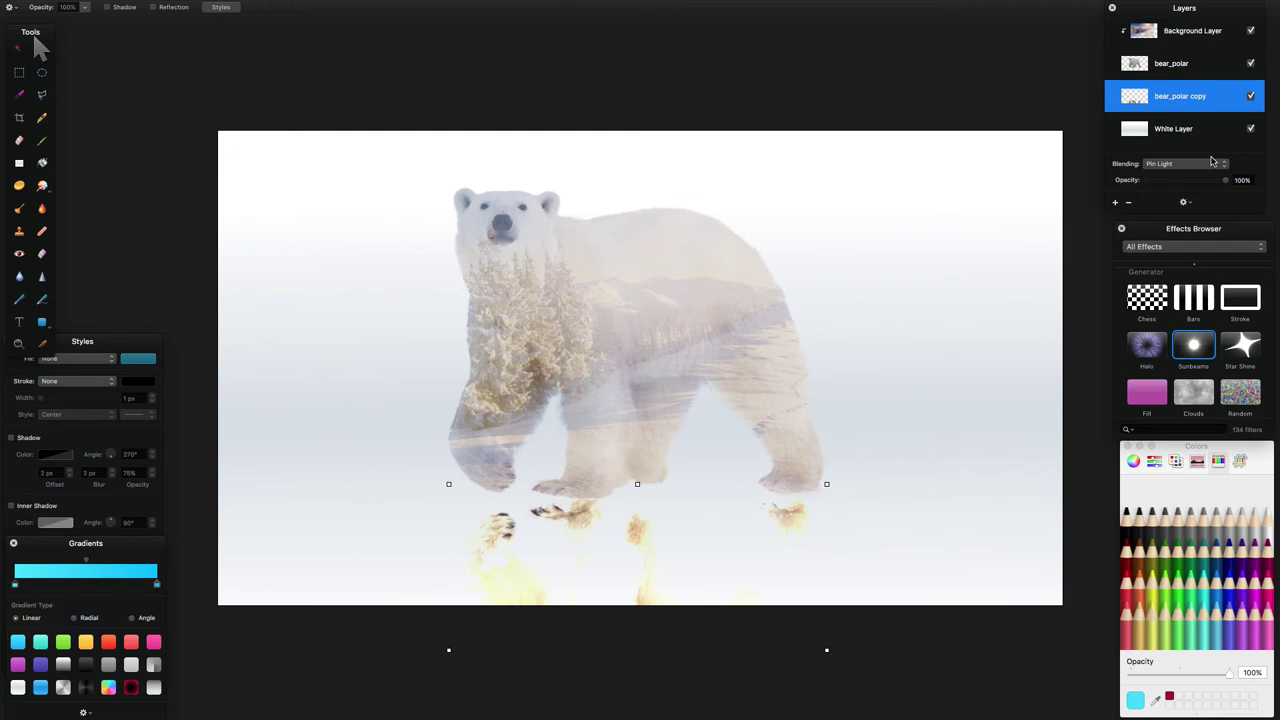
Set the bear_polar copy's blending mode to Hard Light and fine-tune its opacity near the maximum.
left_click(1212, 161)
left_click(1205, 151)
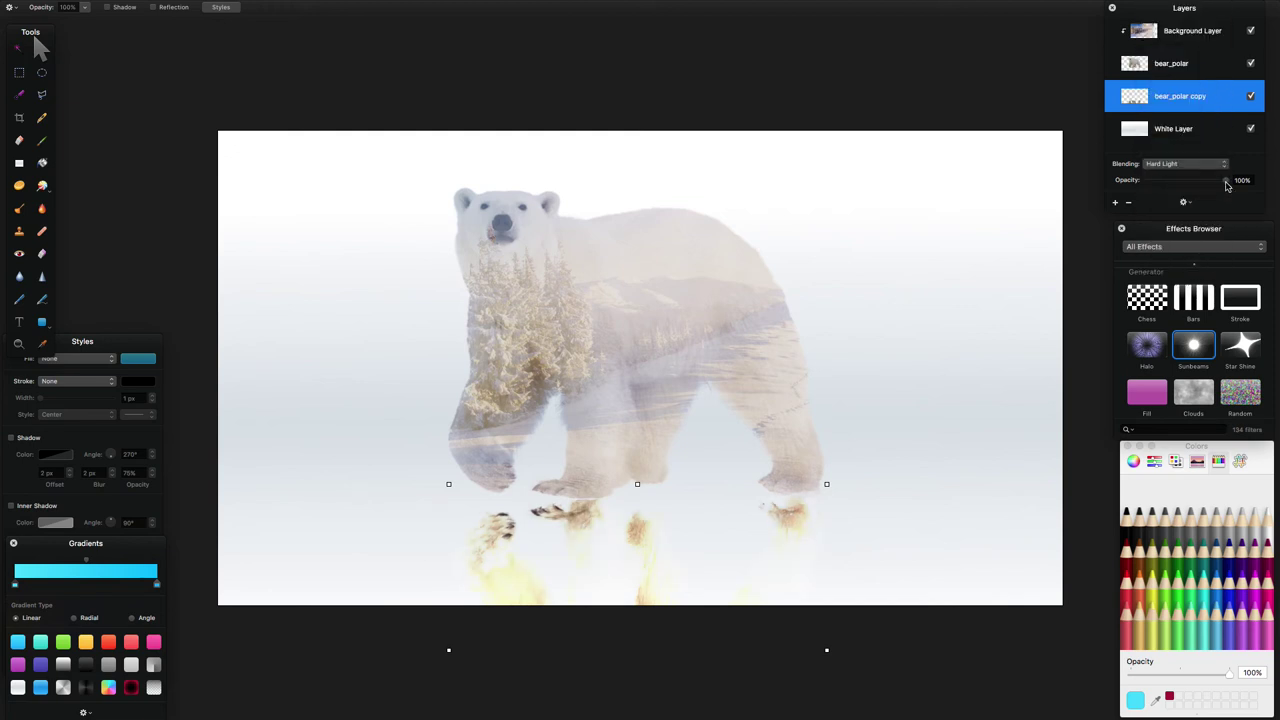
mouse_move(1226, 186)
left_mouse_down()
mouse_move(1187, 186)
mouse_move(1221, 191)
left_mouse_up()
Add the Sunbeams effect to the White Layer in white, with a 223.8 px sun radius, centred at the canvas's upper-right corner.
left_click(1192, 140)
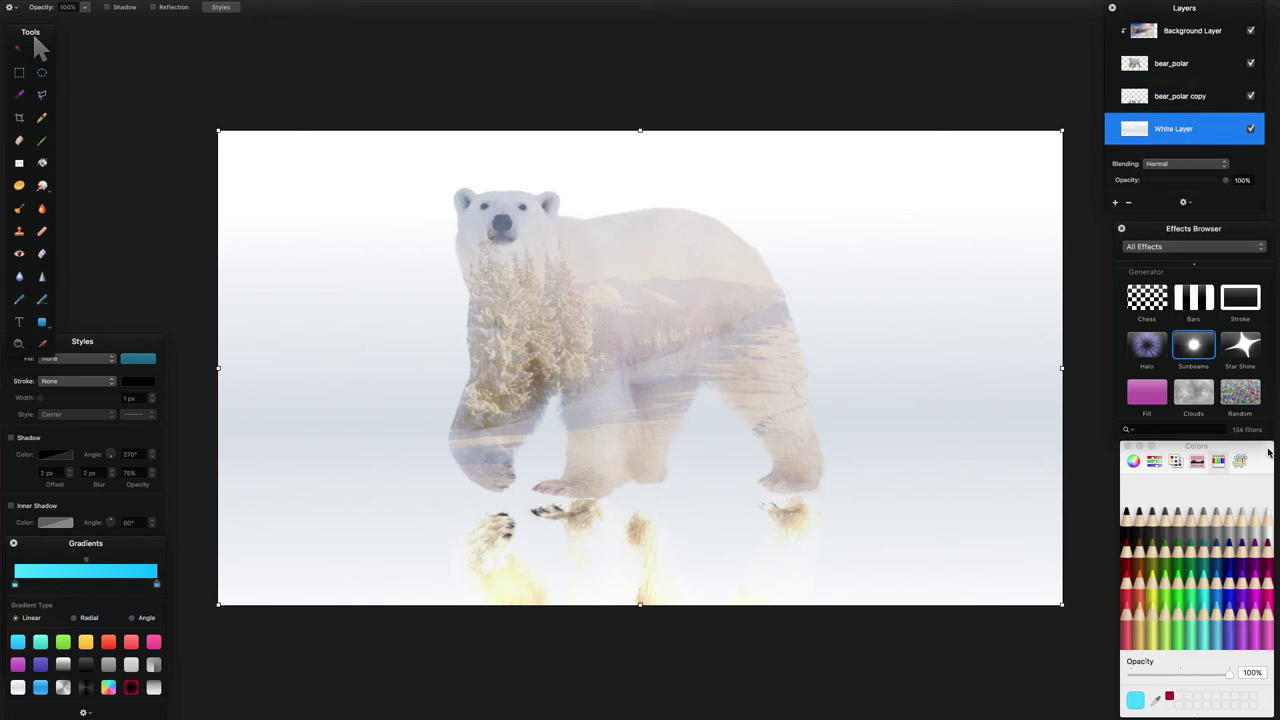
left_click_drag(1201, 358, 1192, 133)
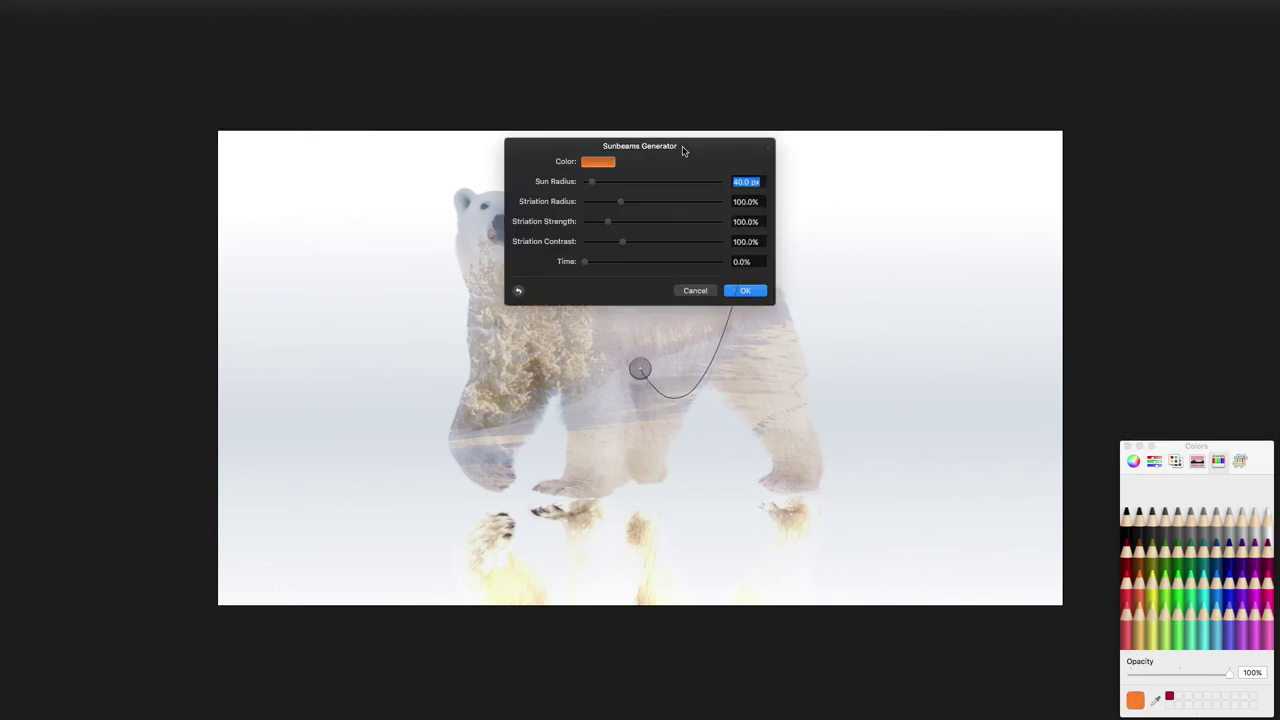
left_click_drag(683, 150, 251, 88)
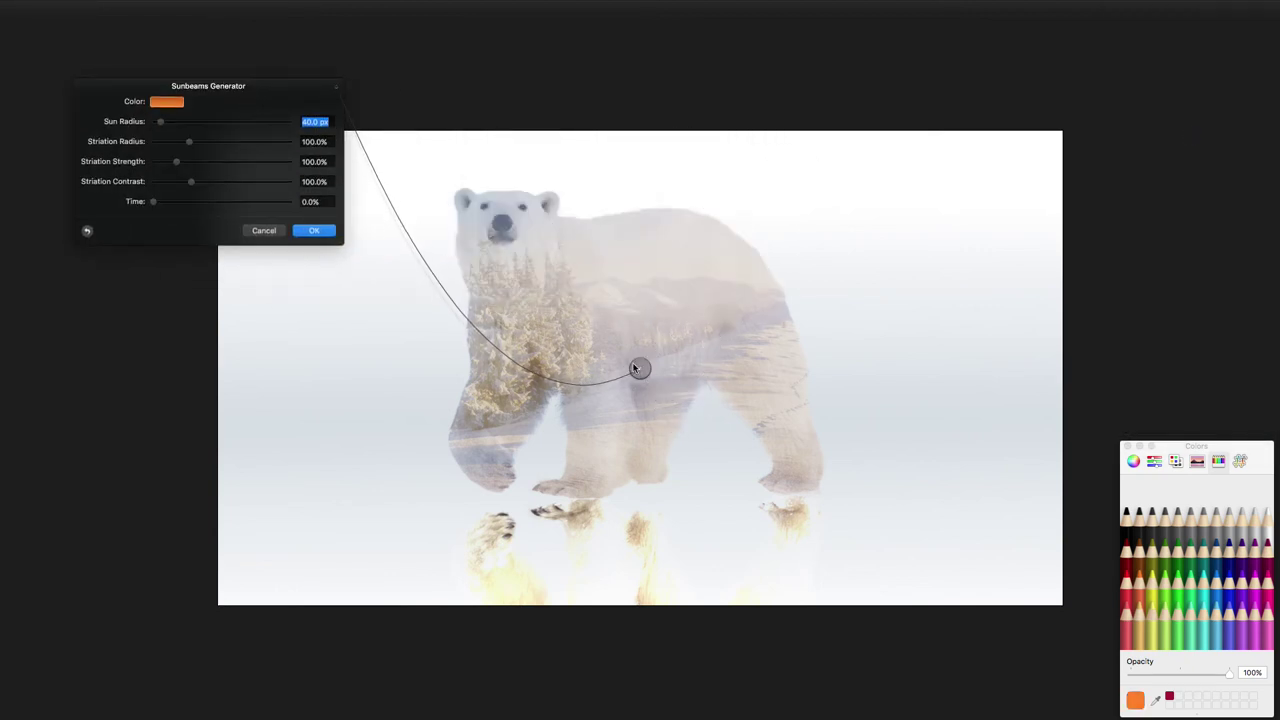
left_click_drag(634, 369, 790, 347)
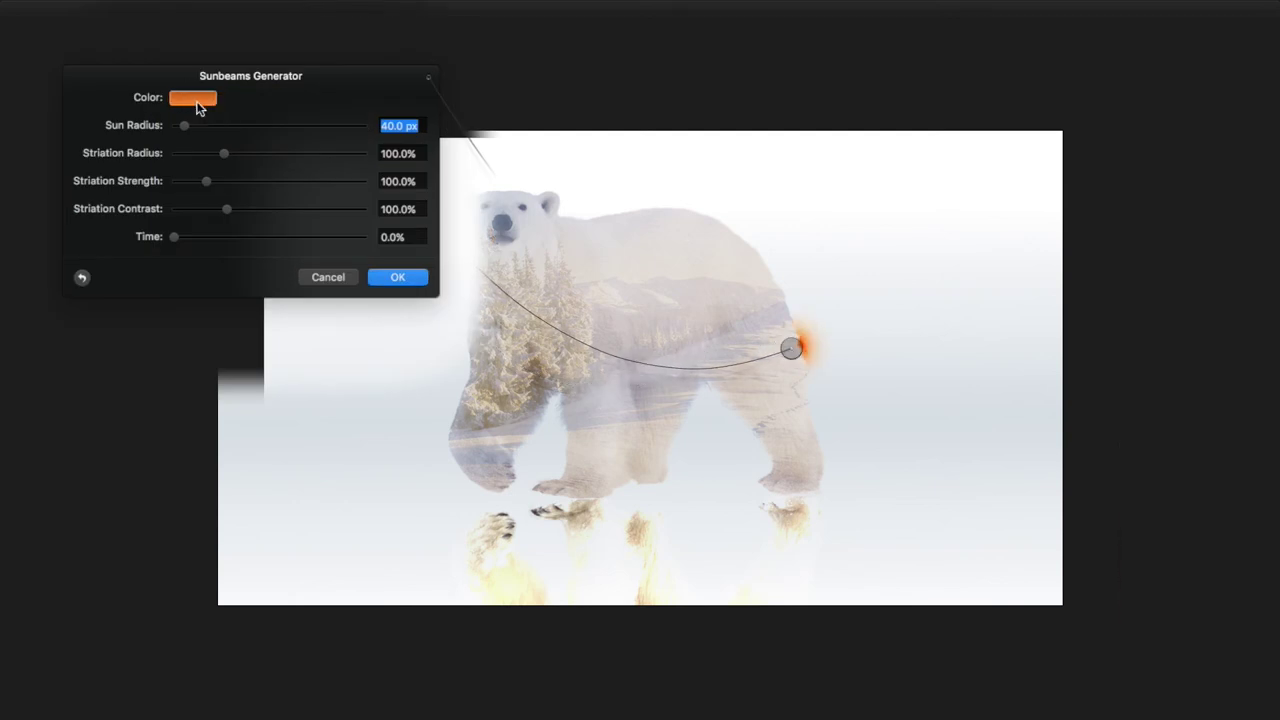
left_click(1266, 518)
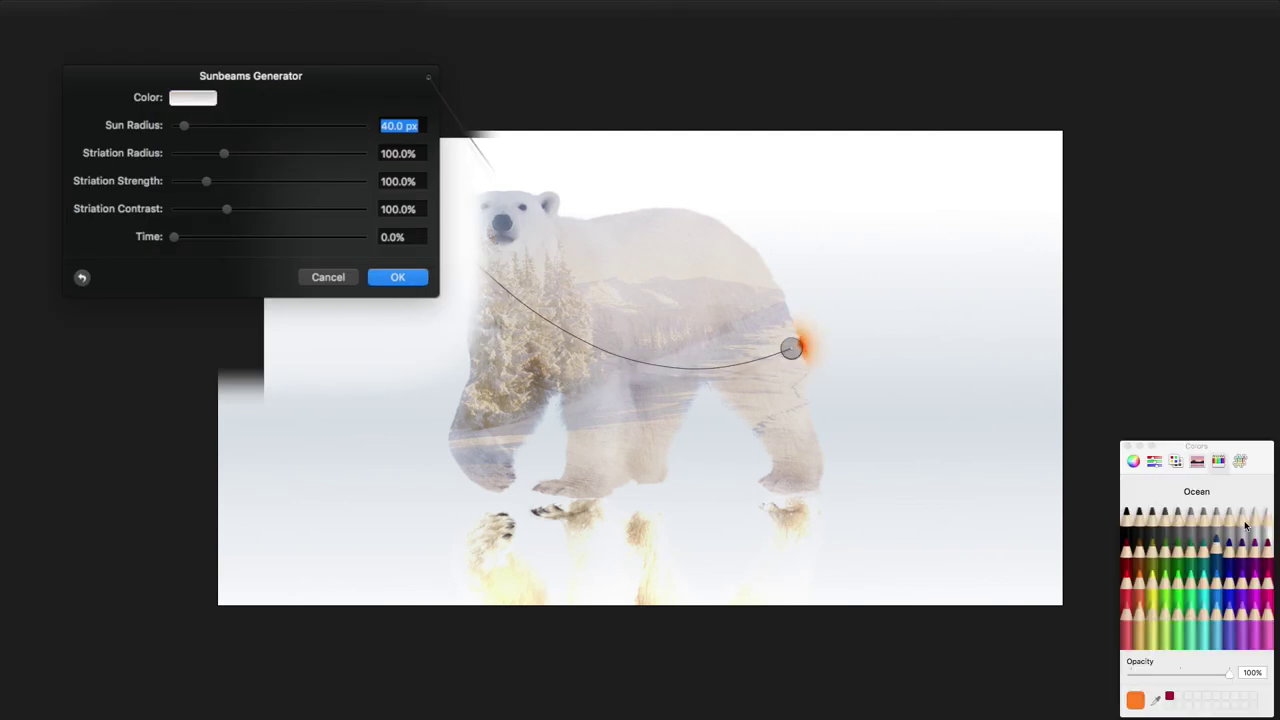
left_click(186, 126)
left_click_drag(186, 126, 228, 127)
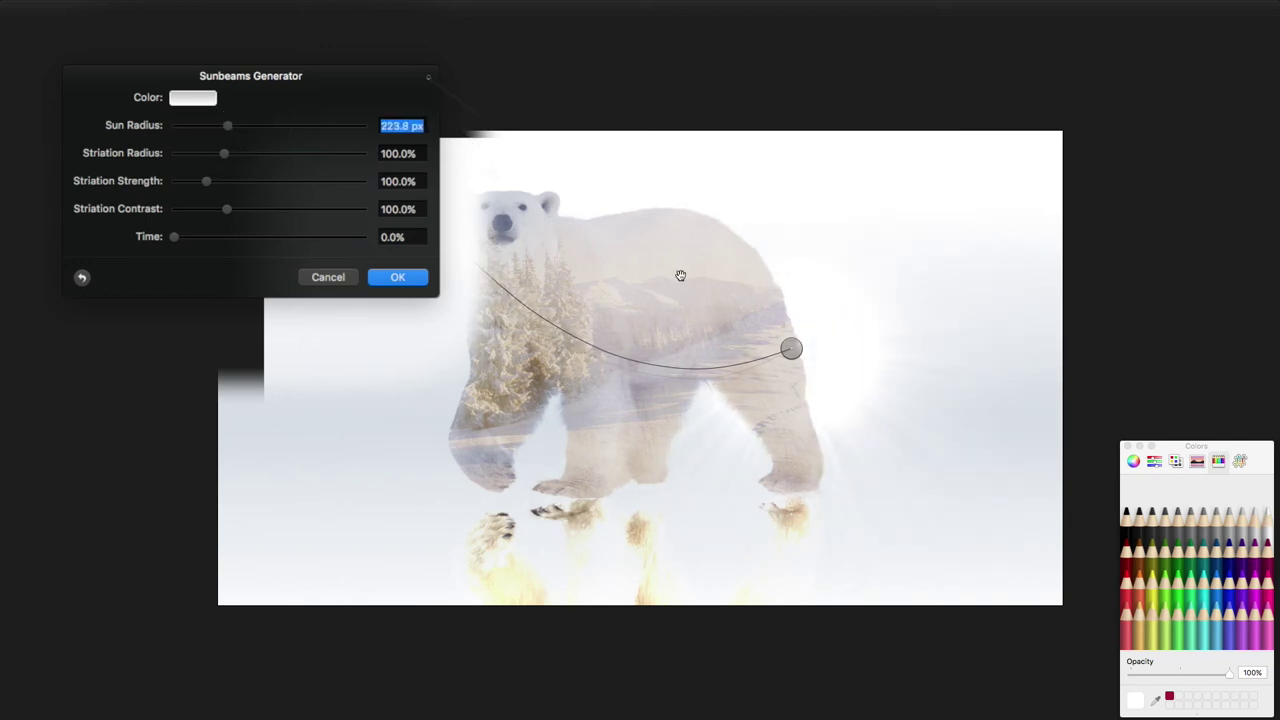
left_click_drag(791, 349, 1027, 147)
Try Maraschino red as the sunbeams colour and return it to white.
left_click(206, 103)
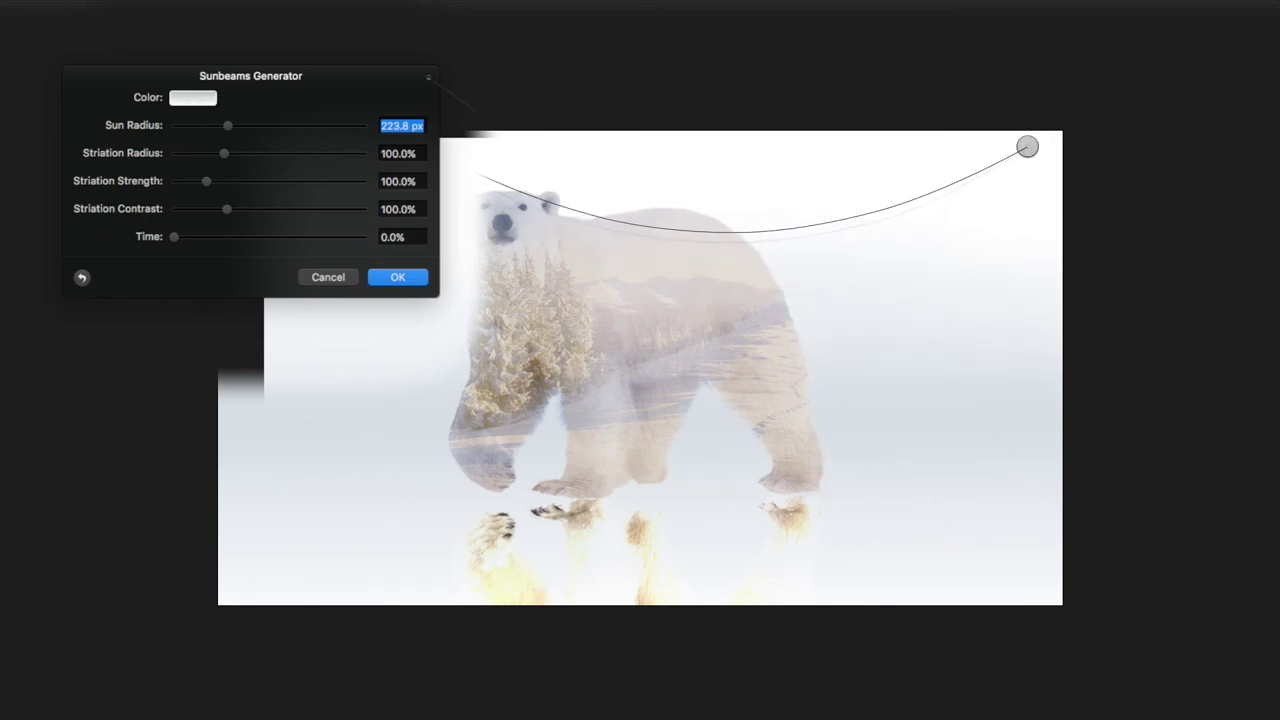
left_click(193, 97)
left_click(1130, 586)
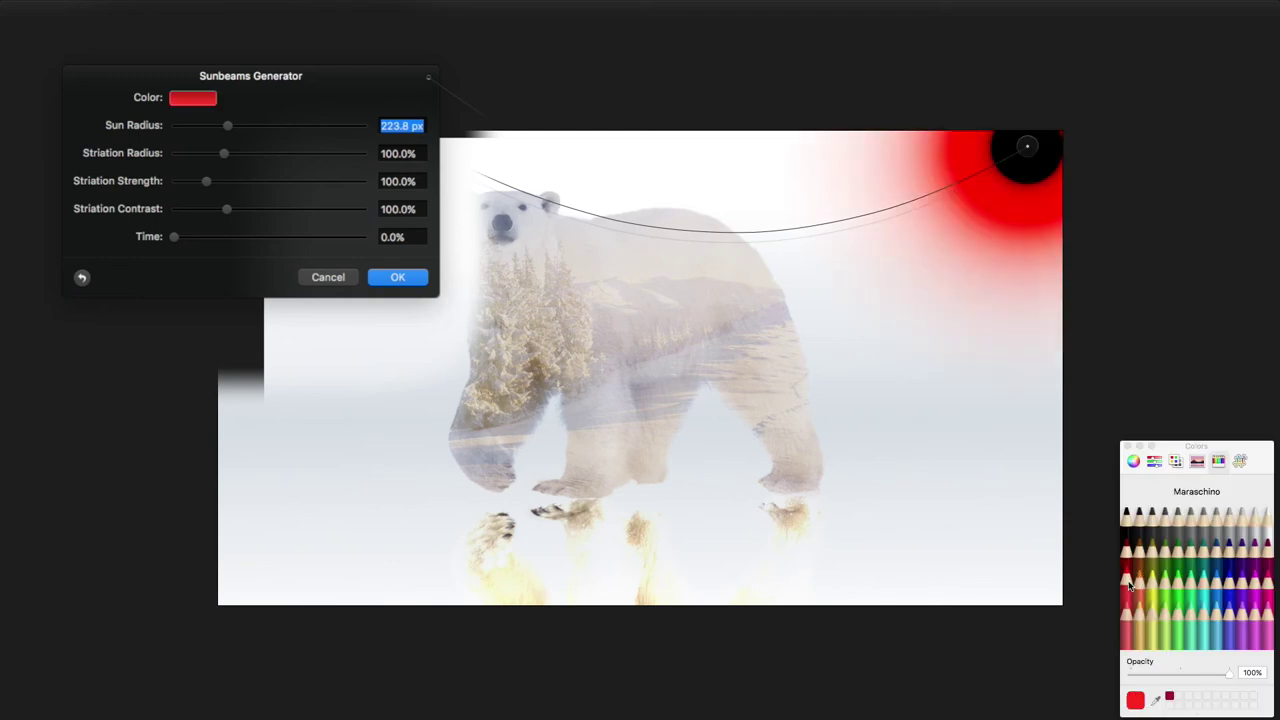
left_click(1266, 518)
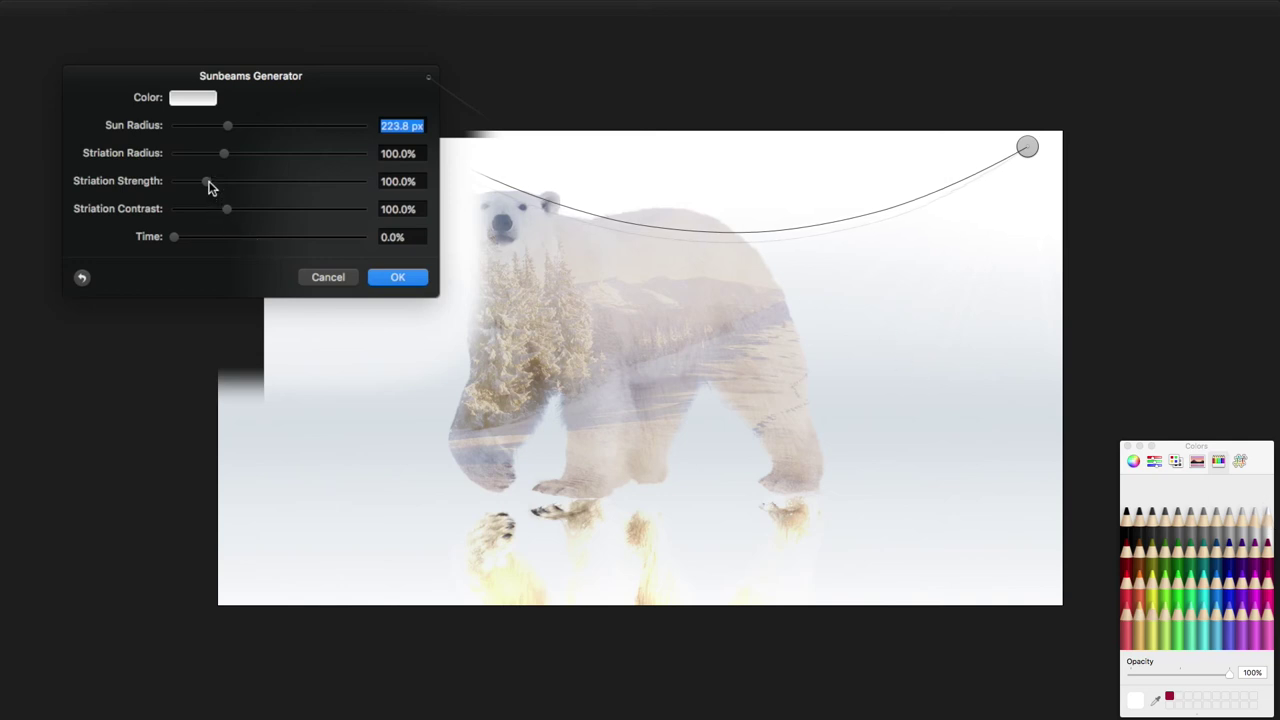
Set the sunbeams to 575.4 px sun radius, 307.9% striation strength, 296.9% striation contrast and 20.8% time, and apply them.
left_click_drag(206, 181, 394, 200)
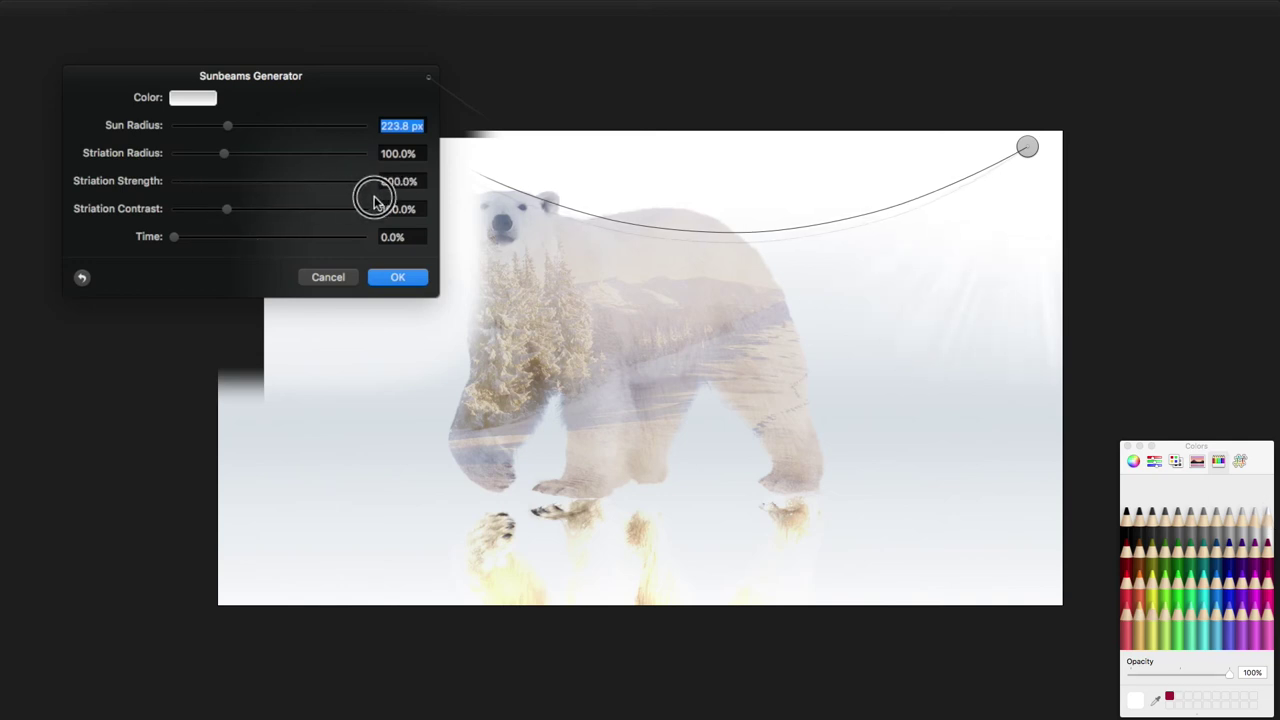
left_click_drag(229, 212, 292, 210)
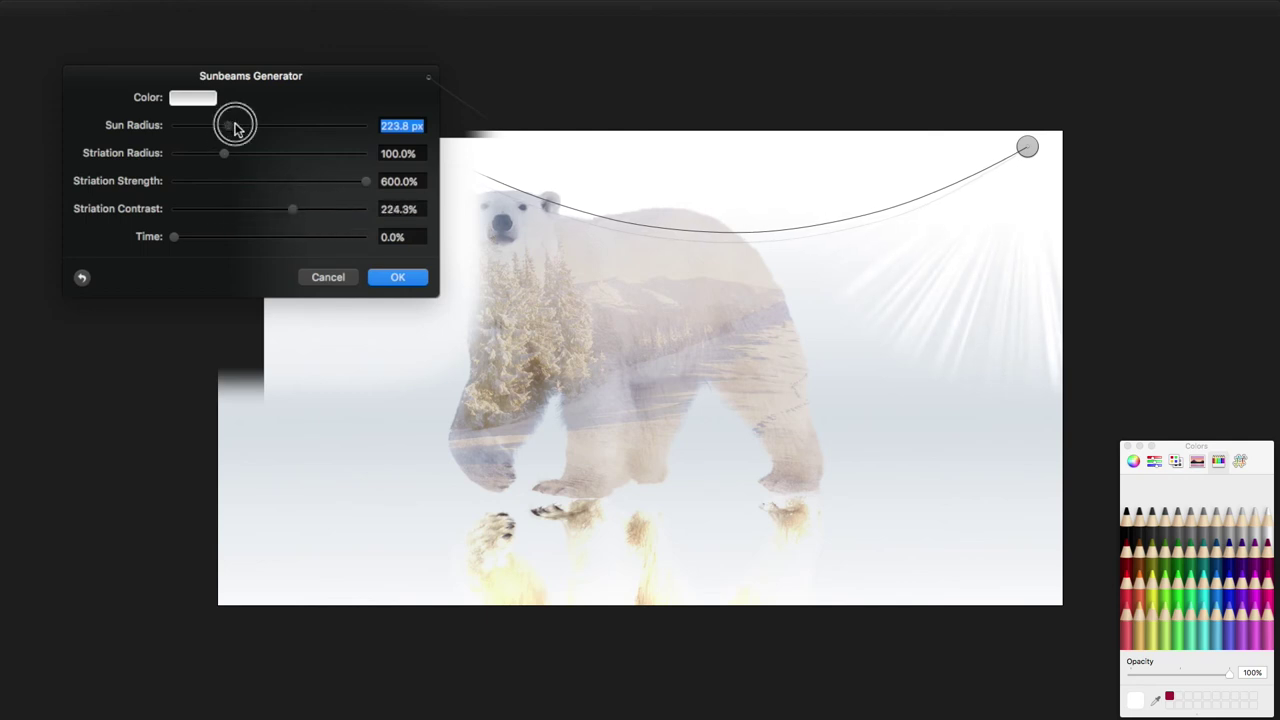
left_click_drag(235, 125, 312, 128)
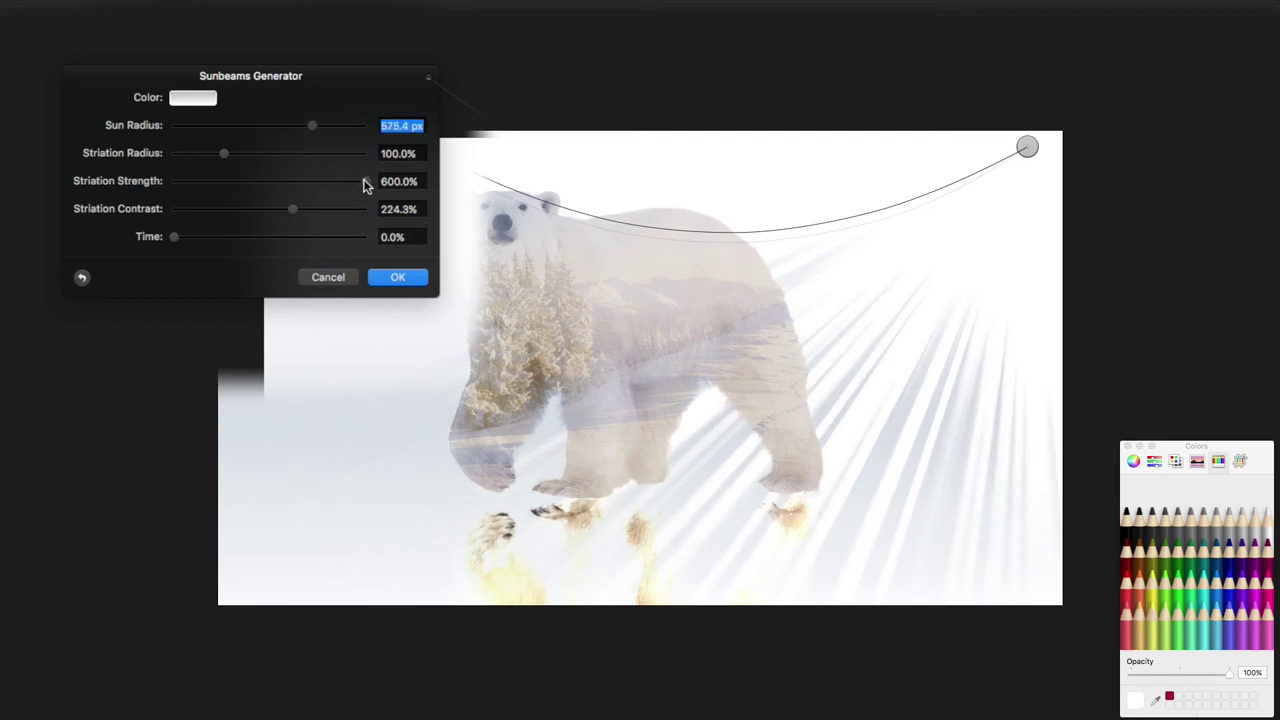
left_click_drag(365, 185, 331, 209)
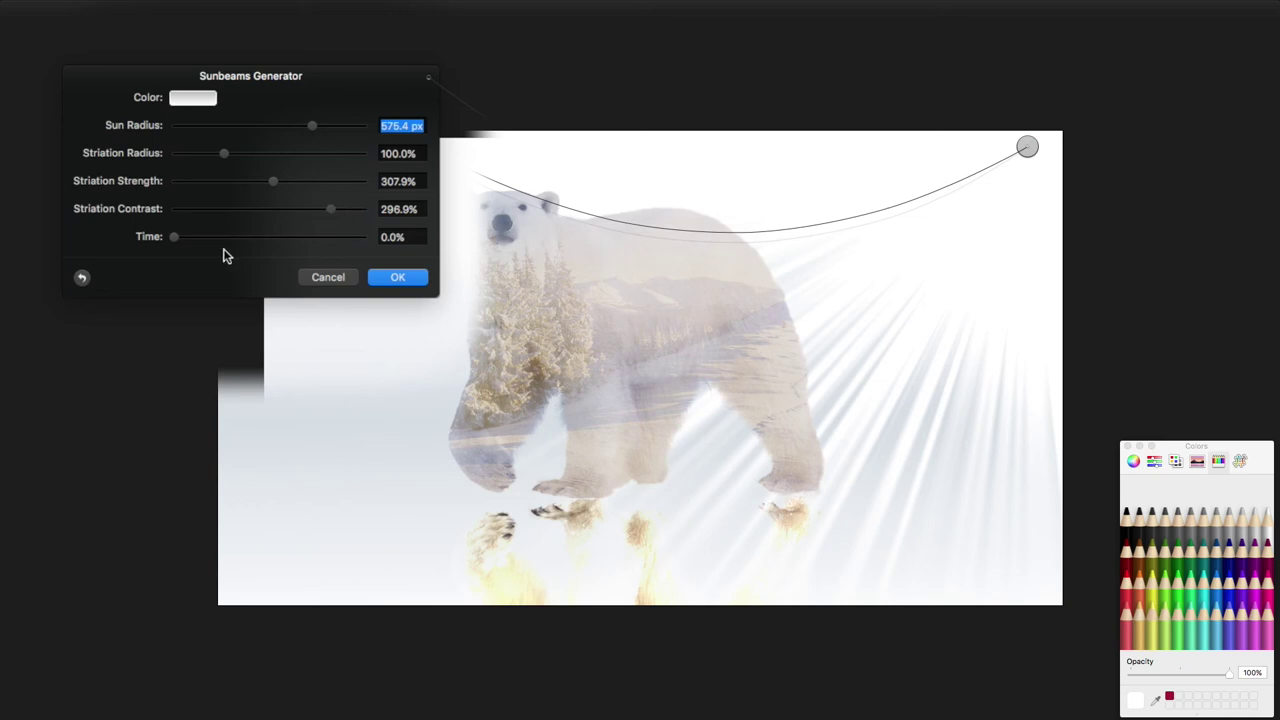
left_click_drag(176, 238, 217, 240)
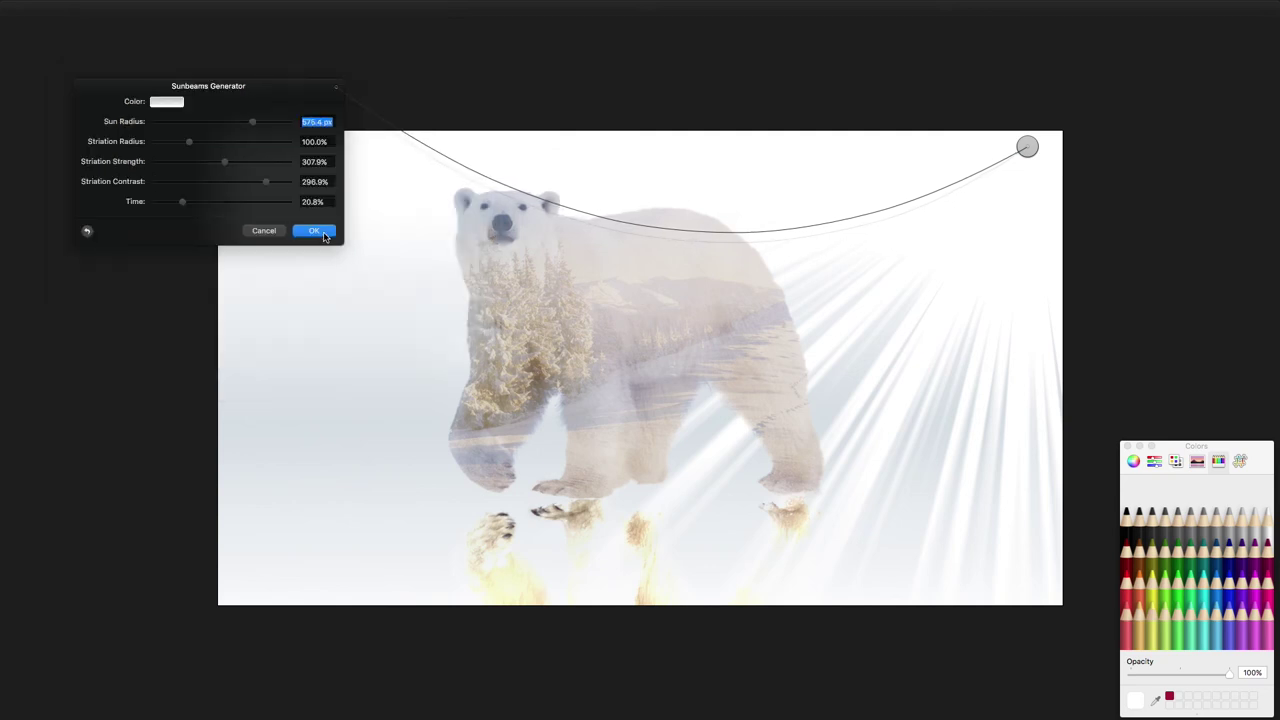
left_click(320, 232)
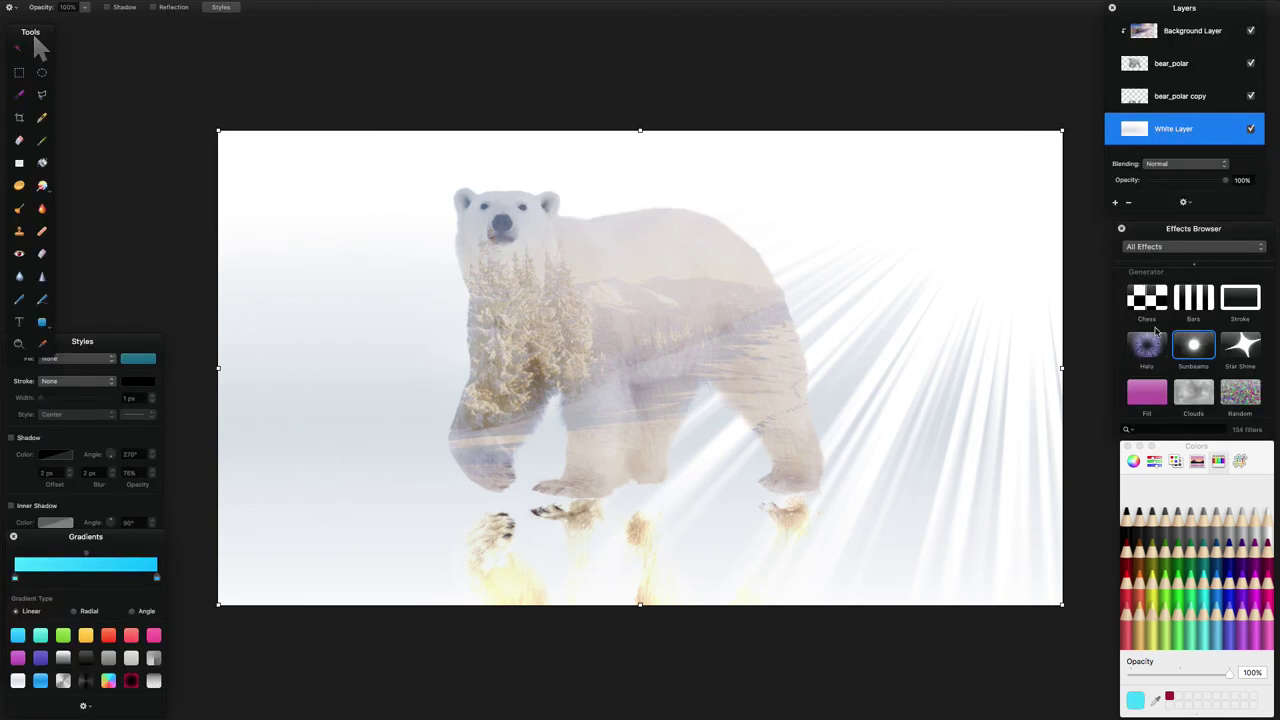
Search the effects for "sunb" and add a second Sunbeams effect to the White Layer, centred at the canvas's upper-left corner.
left_click_drag(1198, 347, 1170, 132)
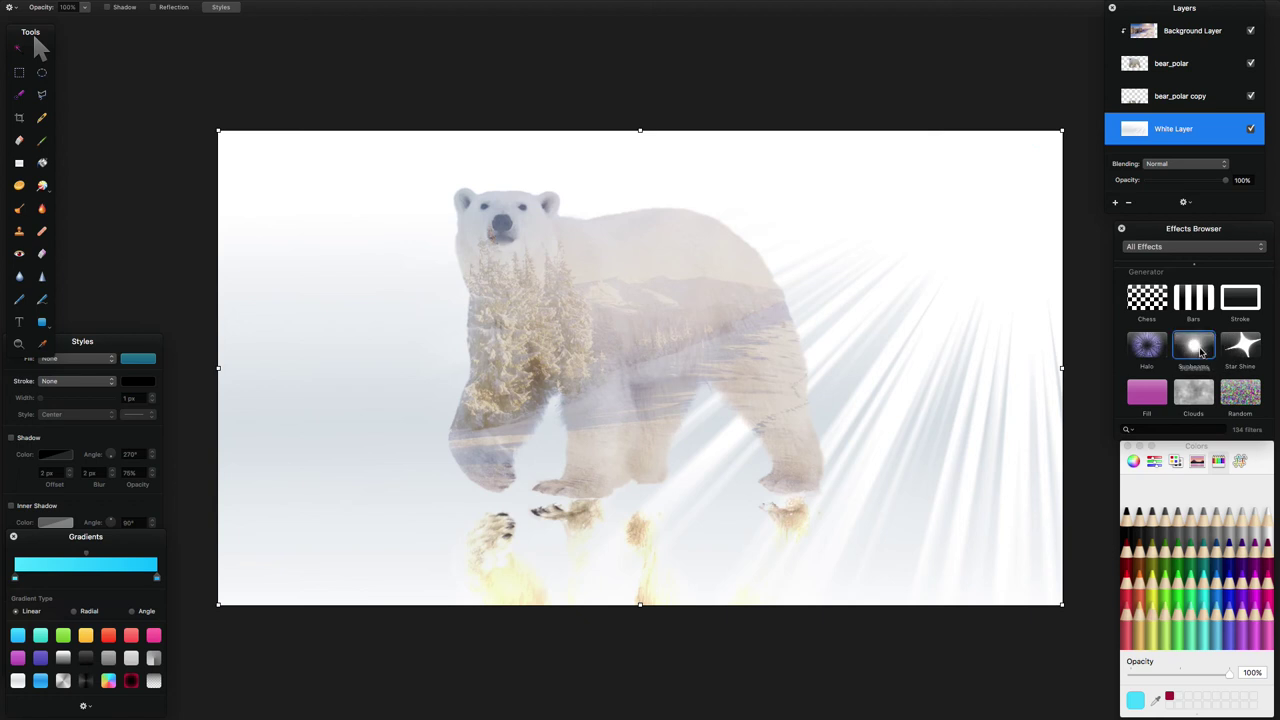
scroll(1200, 340, "down", 5)
scroll(1200, 342, "up", 5)
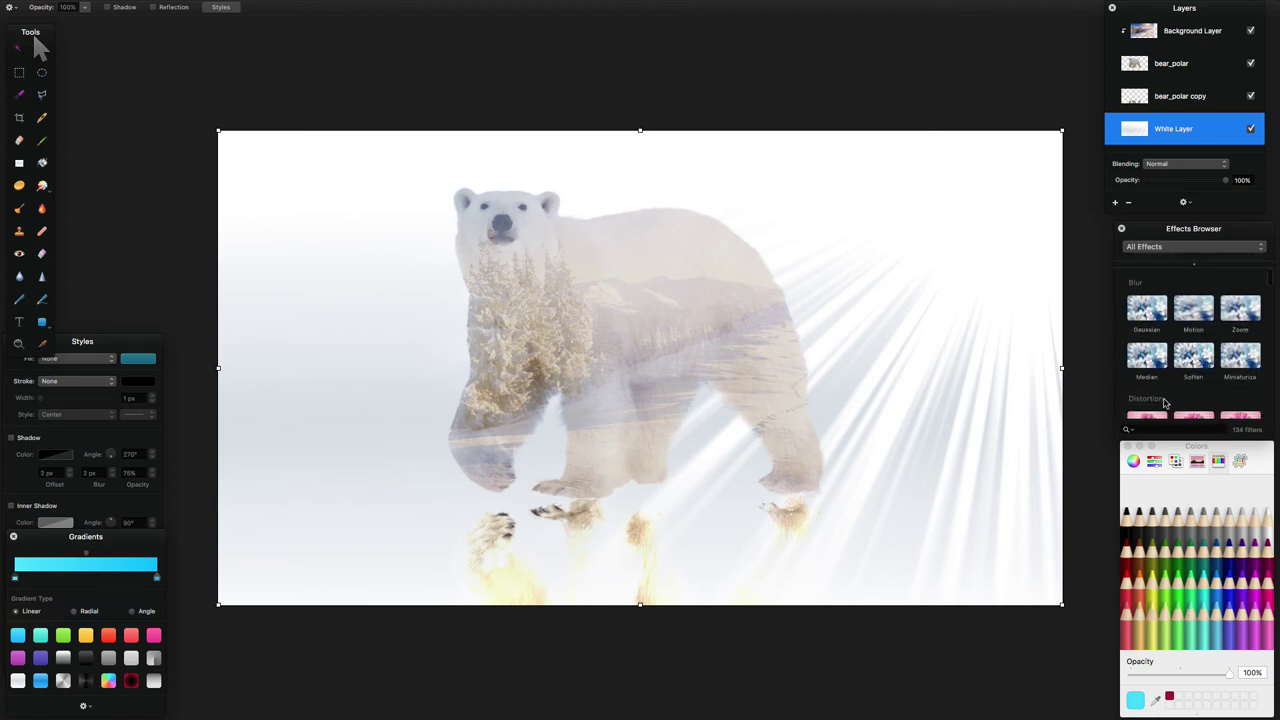
left_click(1148, 428)
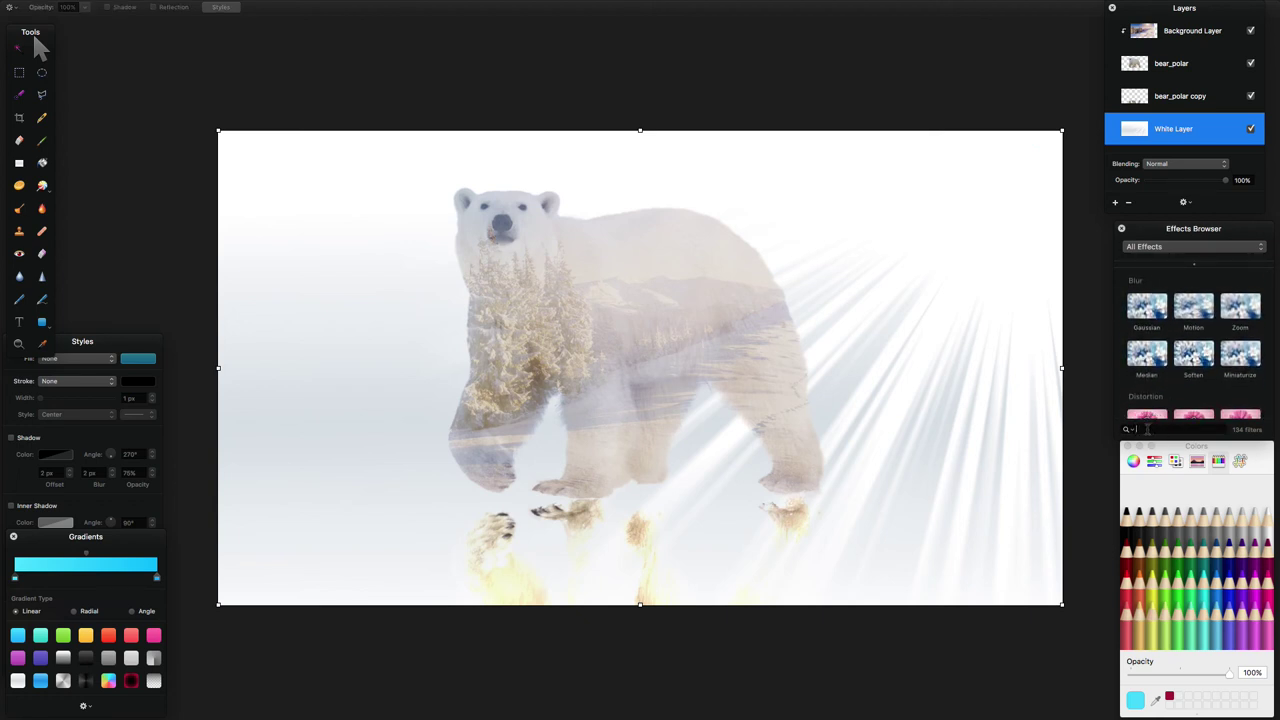
type("sunb")
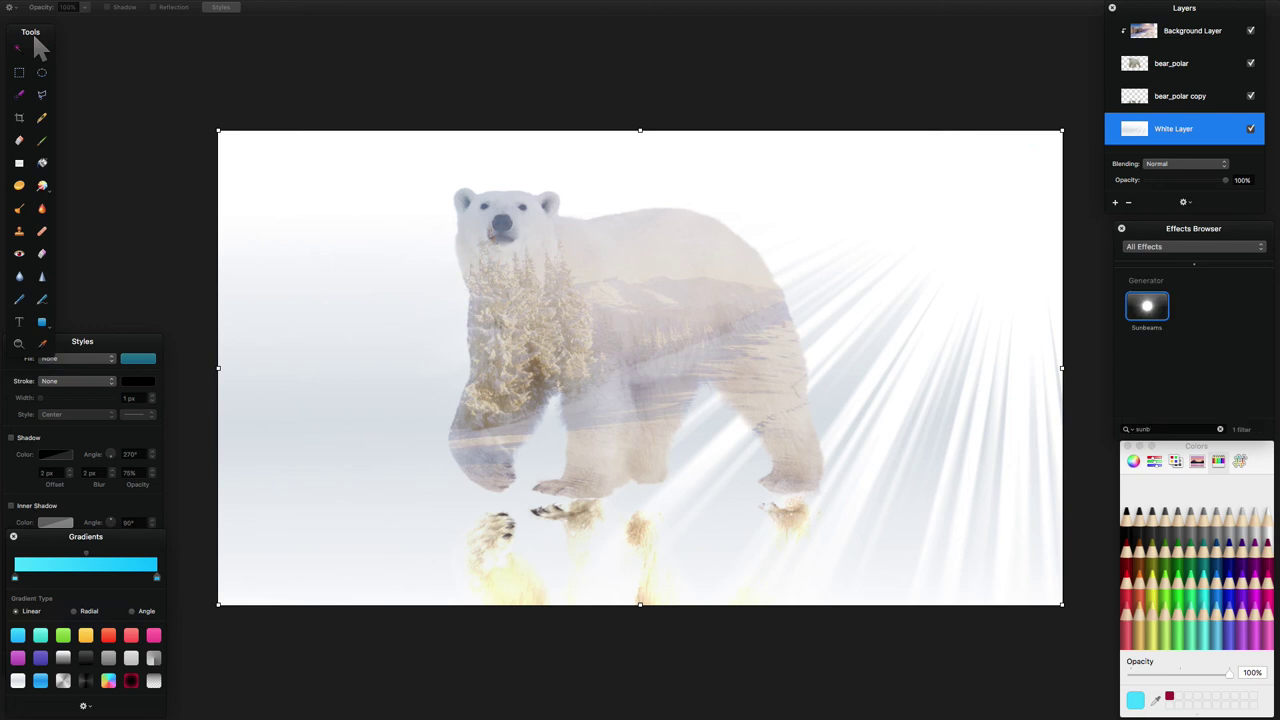
left_click_drag(1147, 306, 609, 302)
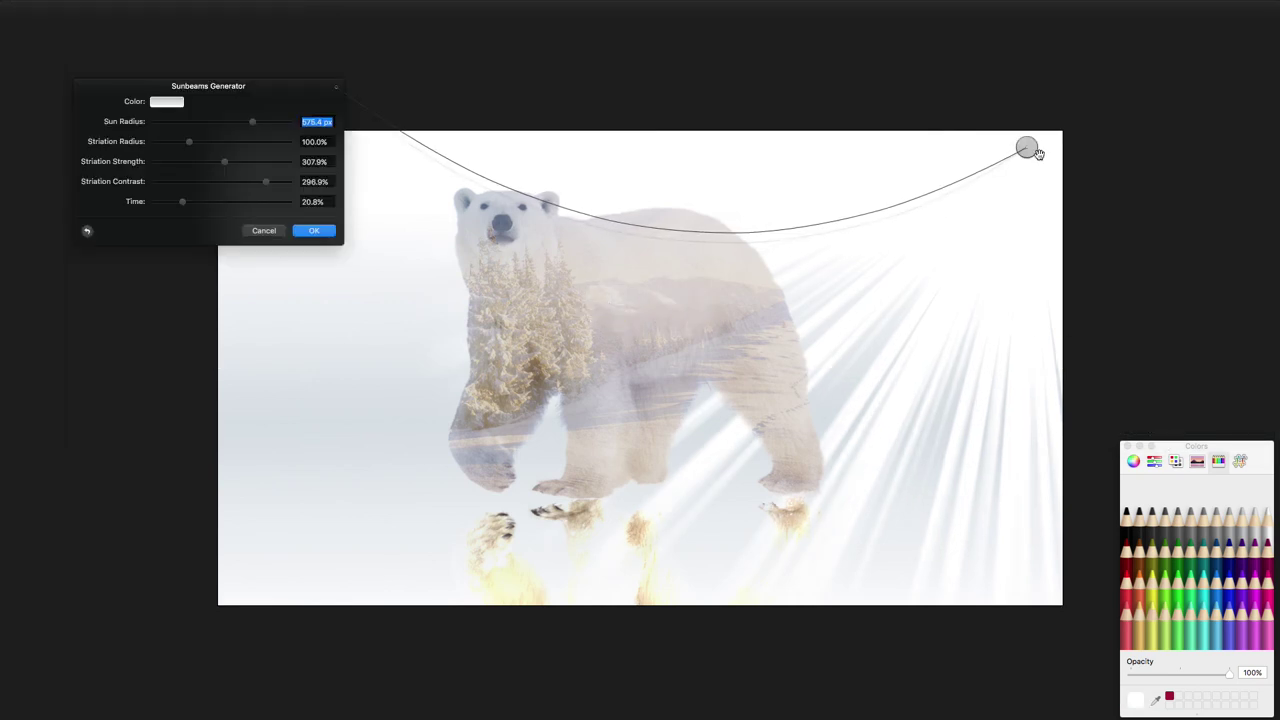
left_click_drag(1038, 152, 90, 10)
mouse_move(215, 128)
left_mouse_down()
mouse_move(270, 158)
mouse_move(225, 135)
left_mouse_up()
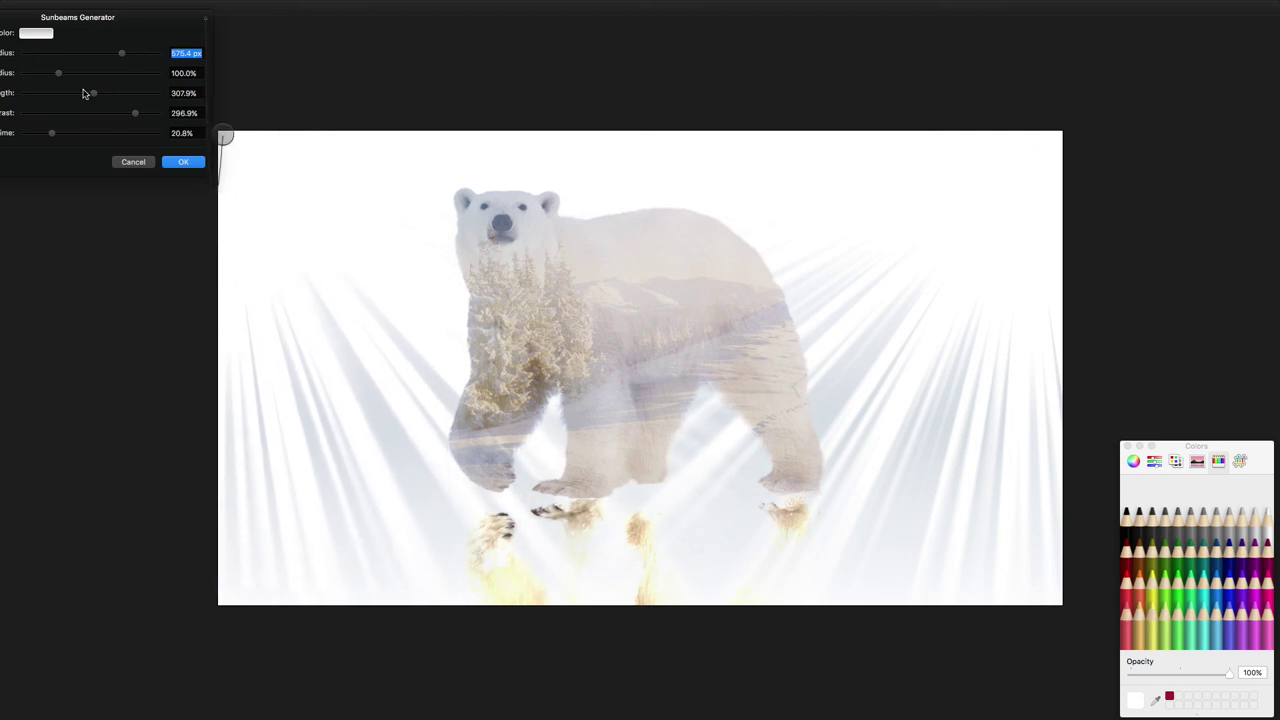
Lower the second sunbeams' striation strength to 69.4%, slightly reduce their striation contrast and radius, and apply them.
left_click_drag(88, 22, 611, 29)
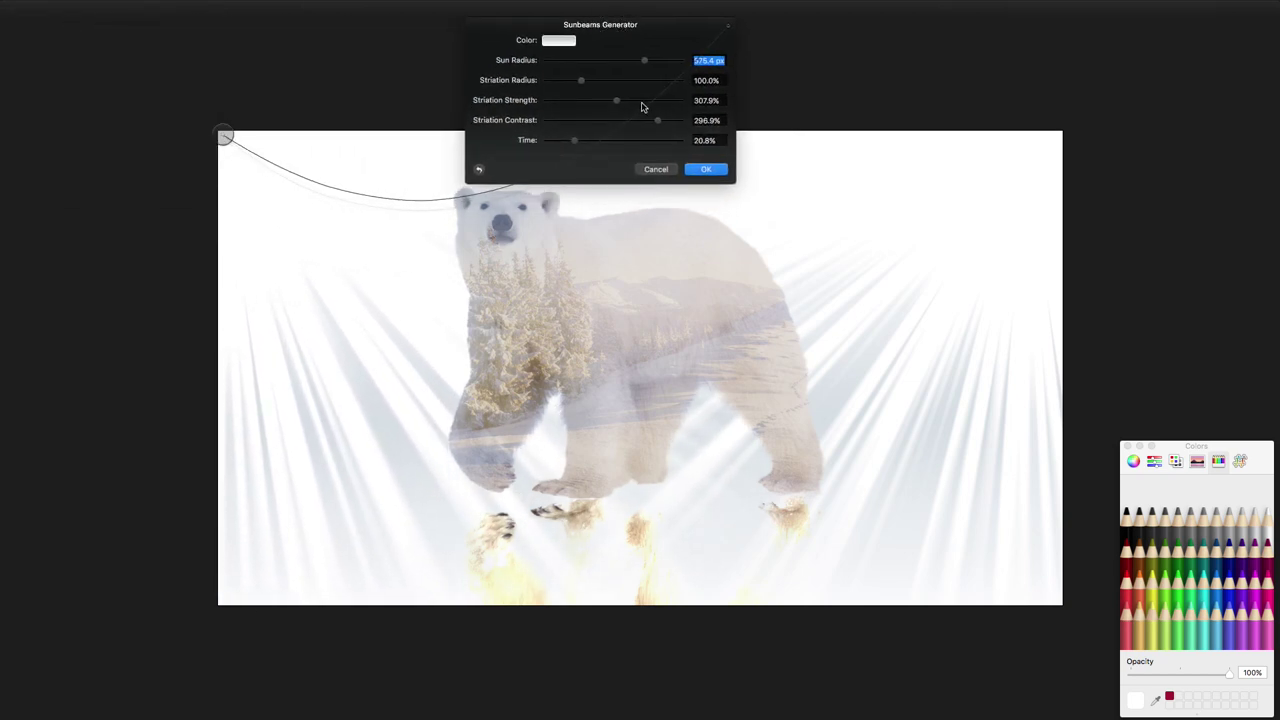
left_click_drag(616, 100, 562, 100)
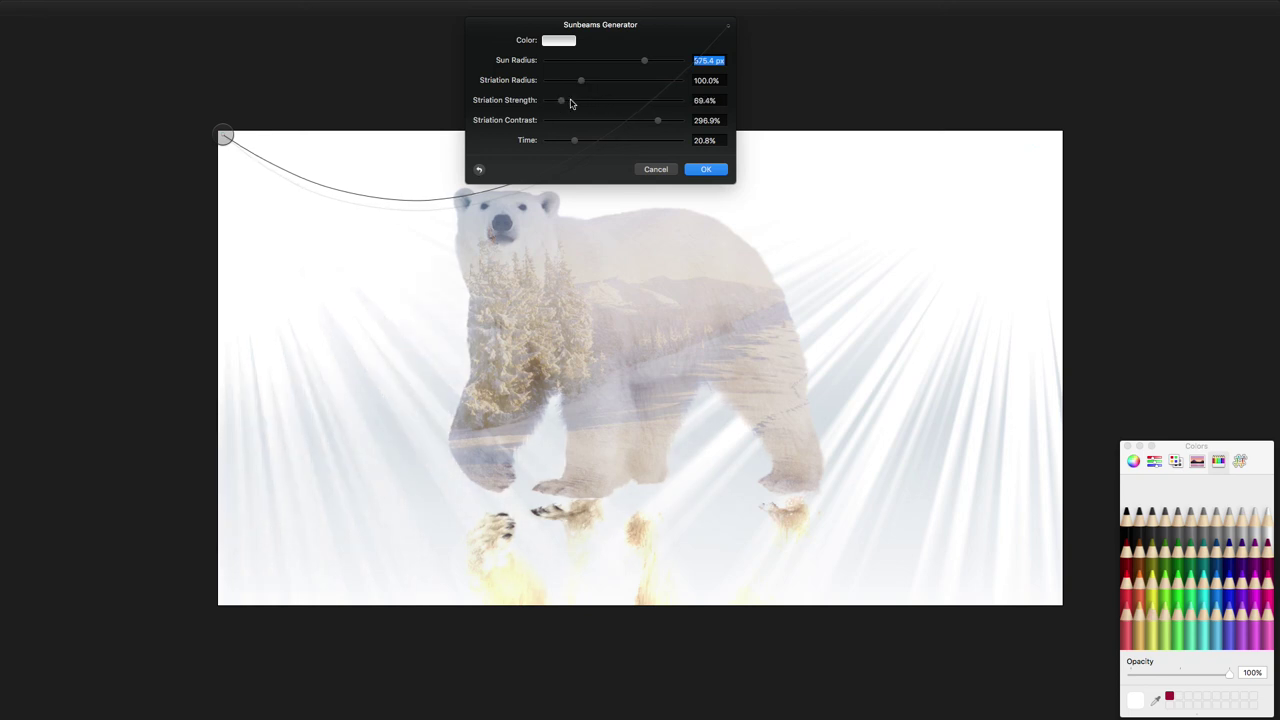
mouse_move(655, 122)
left_mouse_down()
mouse_move(591, 120)
mouse_move(653, 120)
left_mouse_up()
mouse_move(583, 88)
left_mouse_down()
mouse_move(558, 84)
mouse_move(578, 84)
left_mouse_up()
left_click(706, 170)
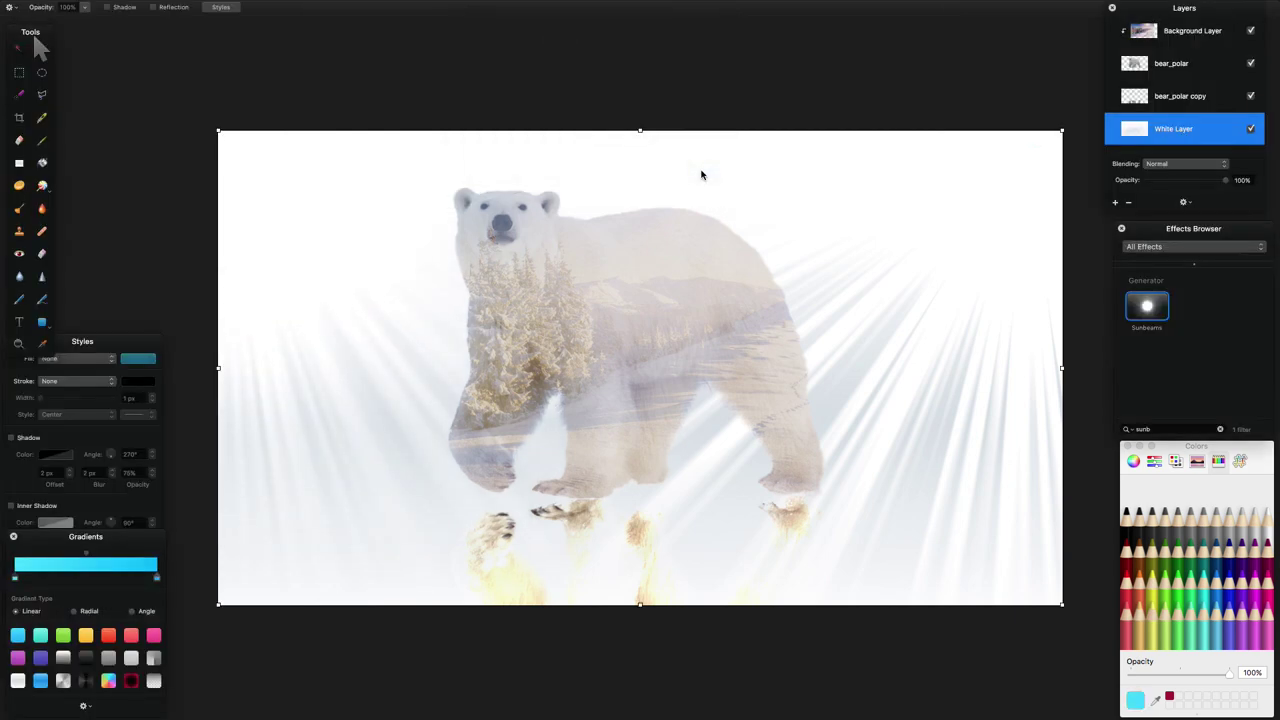